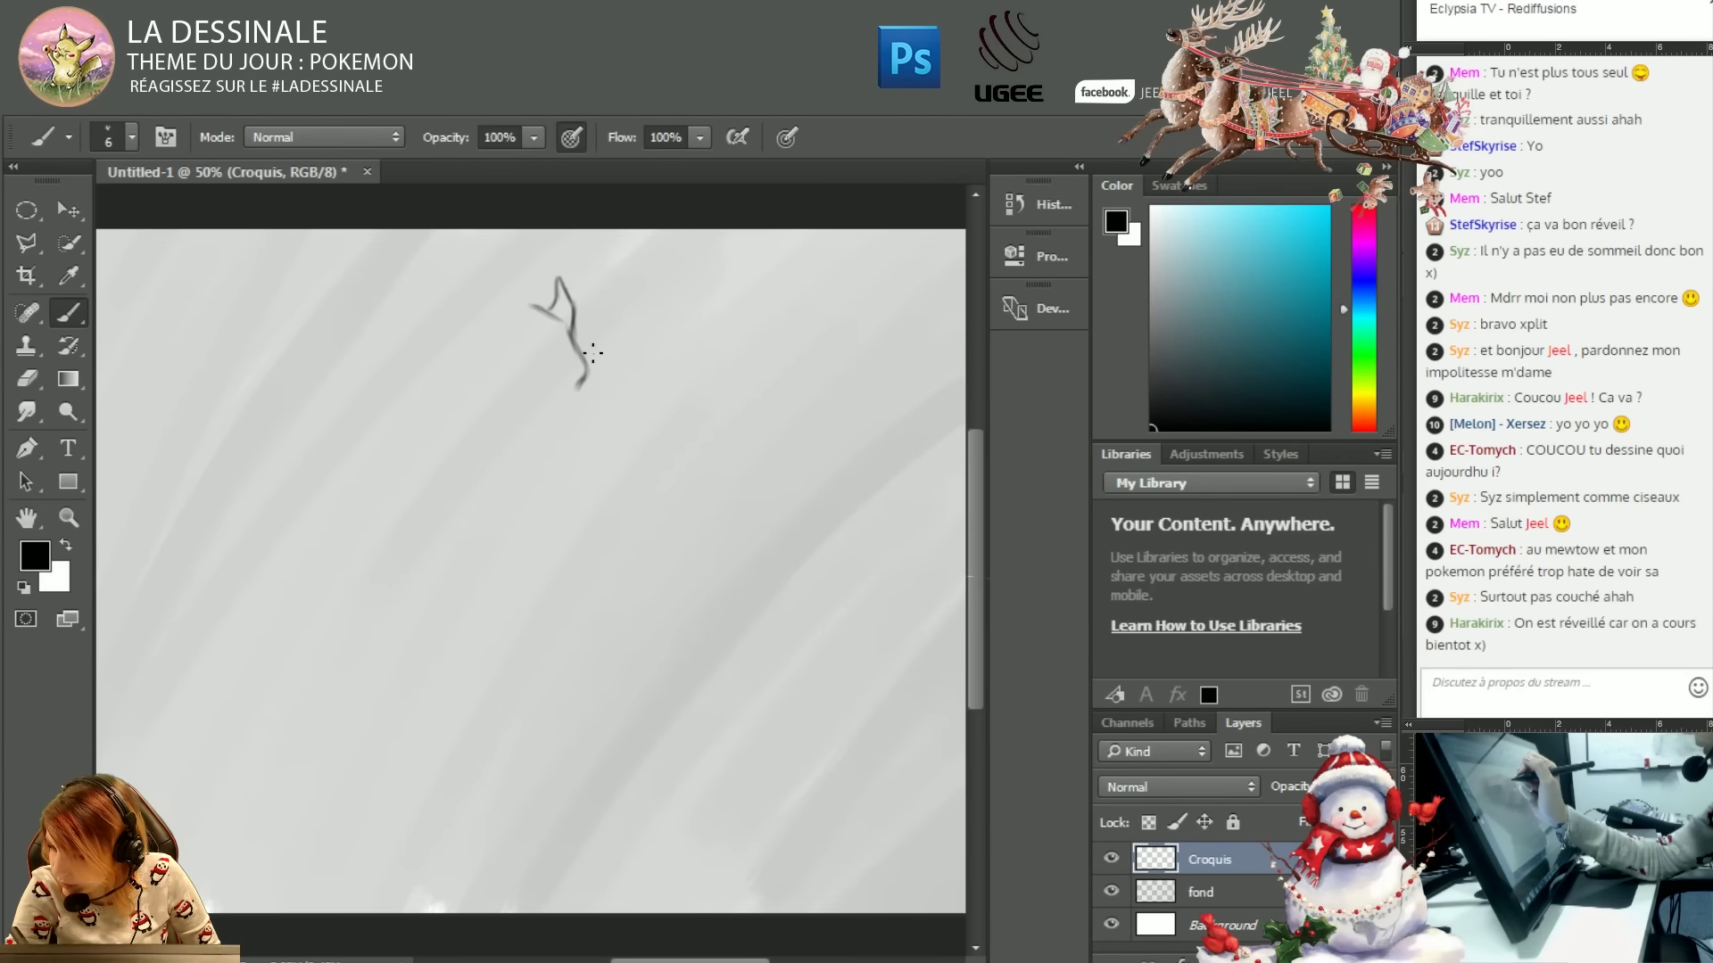
Sketch Mewtwo's head with ears, face lines and an inner arm contour.
key("ctrl+z")
mouse_move(516, 308)
left_mouse_down()
mouse_move(585, 384)
mouse_move(473, 397)
mouse_move(585, 410)
mouse_move(522, 397)
left_mouse_up()
left_click_drag(471, 330, 493, 437)
mouse_move(519, 412)
left_mouse_down()
mouse_move(560, 419)
mouse_move(530, 457)
mouse_move(538, 482)
mouse_move(445, 466)
mouse_move(584, 535)
mouse_move(656, 543)
mouse_move(700, 644)
mouse_move(678, 709)
left_mouse_up()
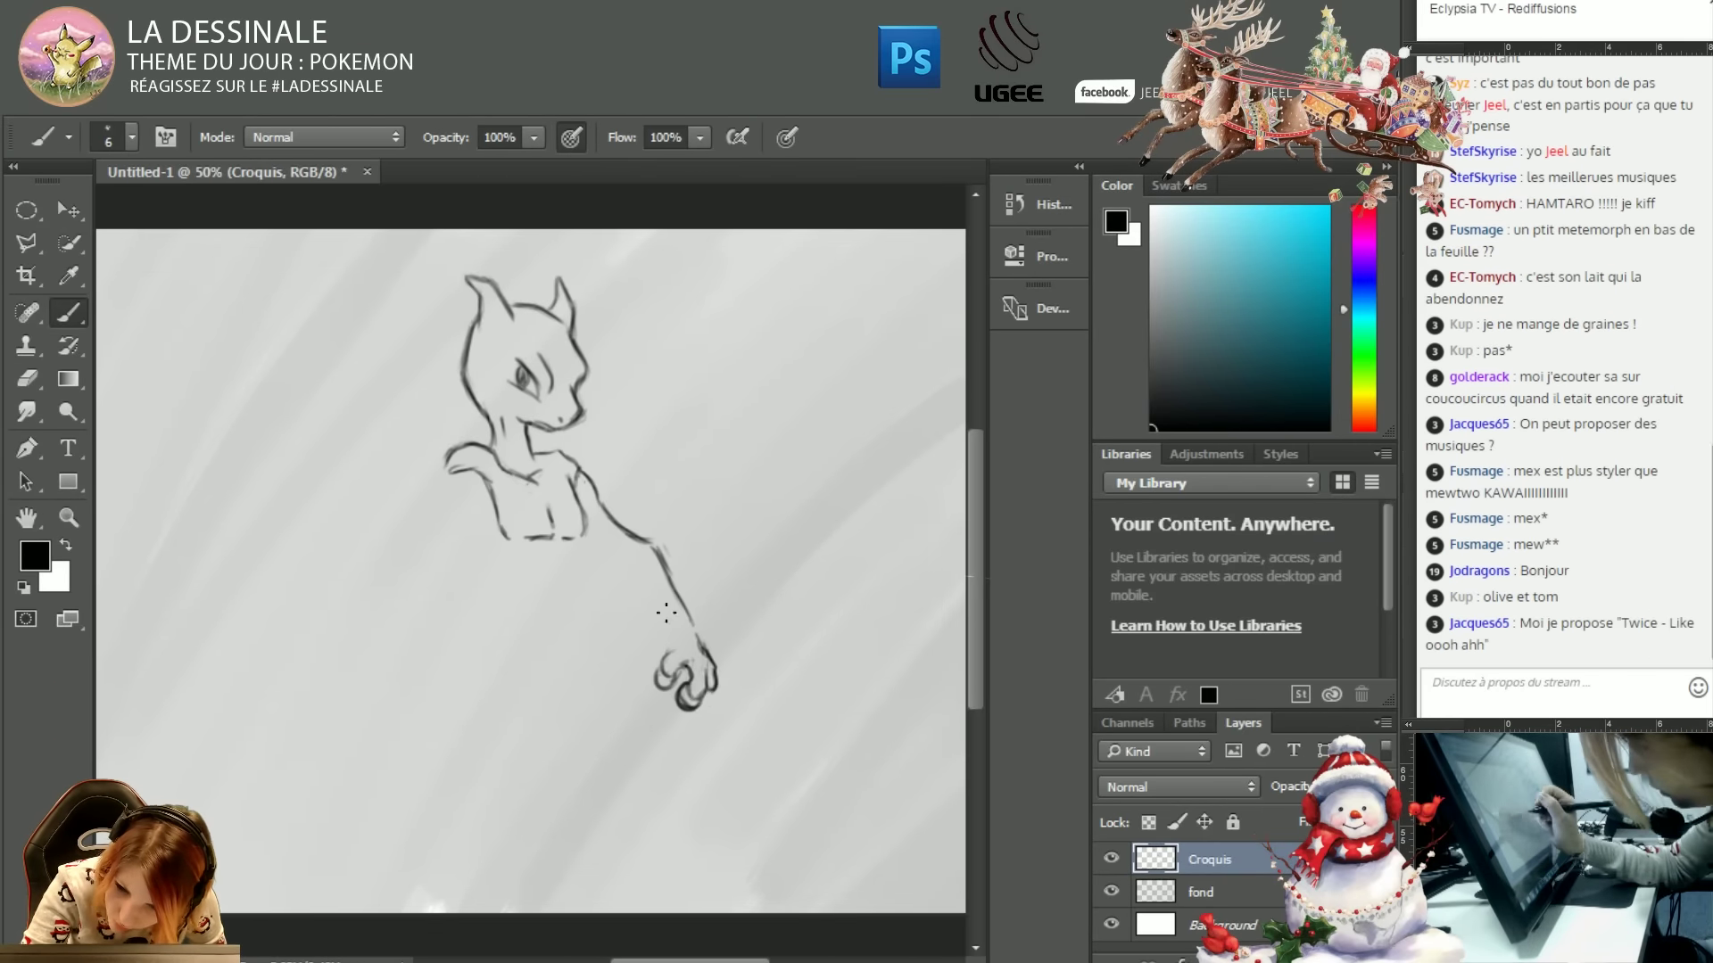
left_click_drag(694, 631, 587, 533)
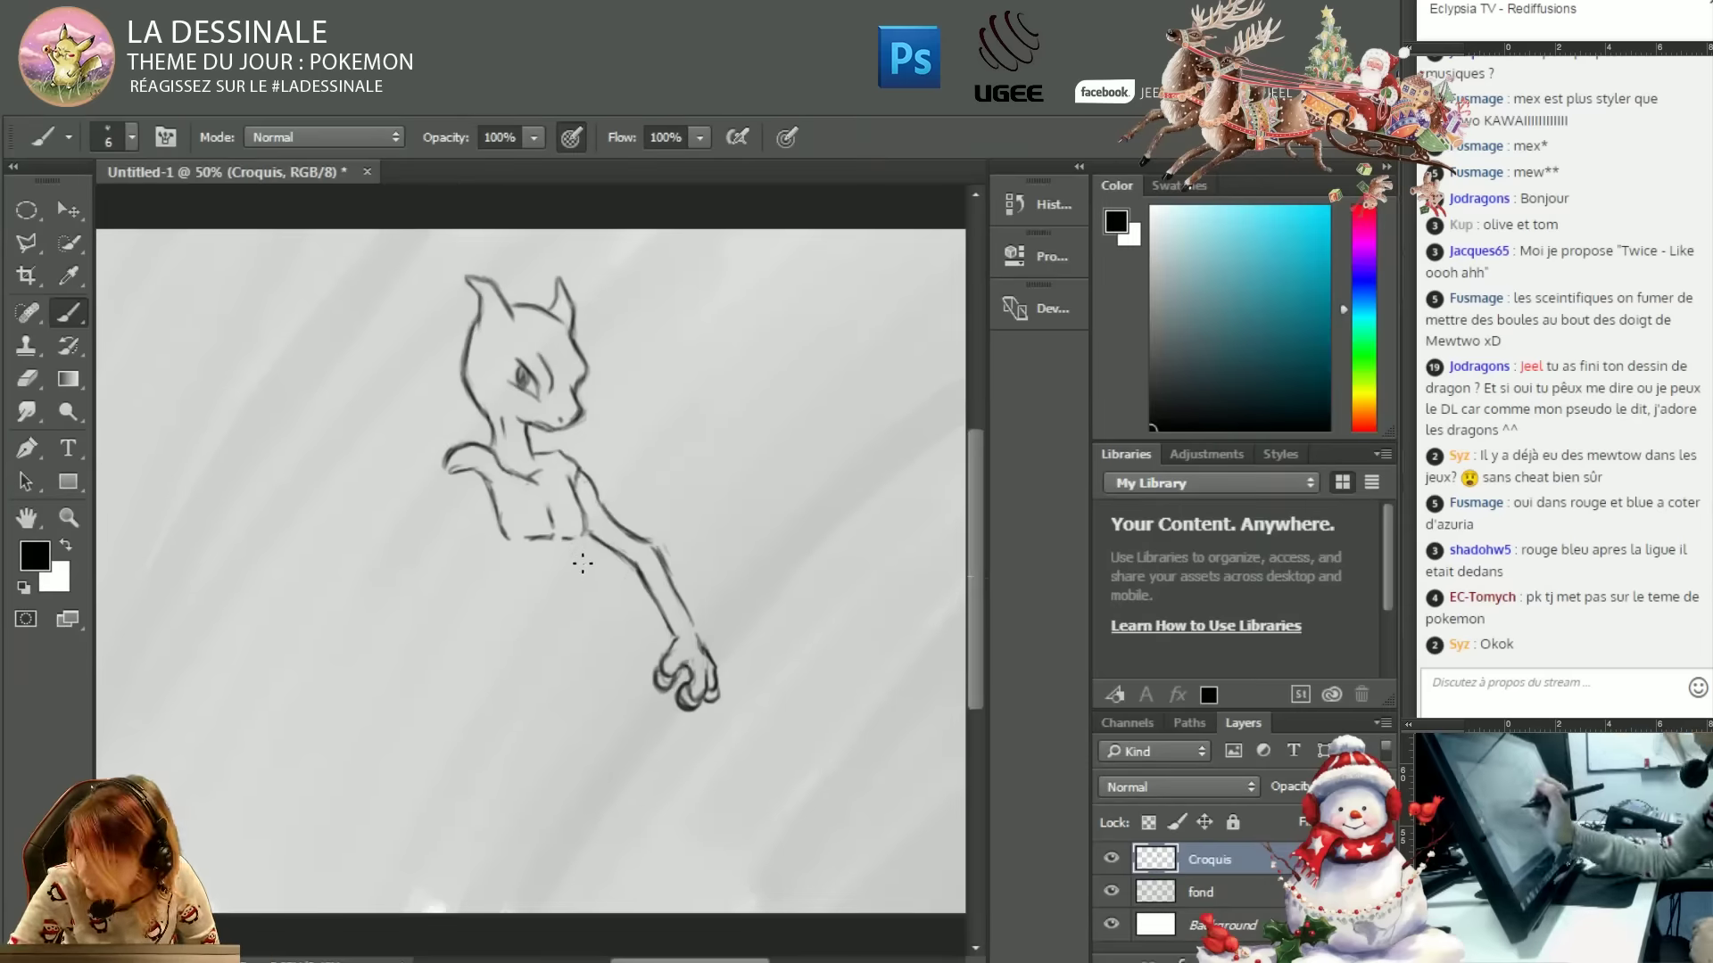
Add tail strokes below the body and the left hip and leg, then rescale the sketch.
left_click_drag(535, 660, 464, 892)
left_click_drag(614, 656, 620, 835)
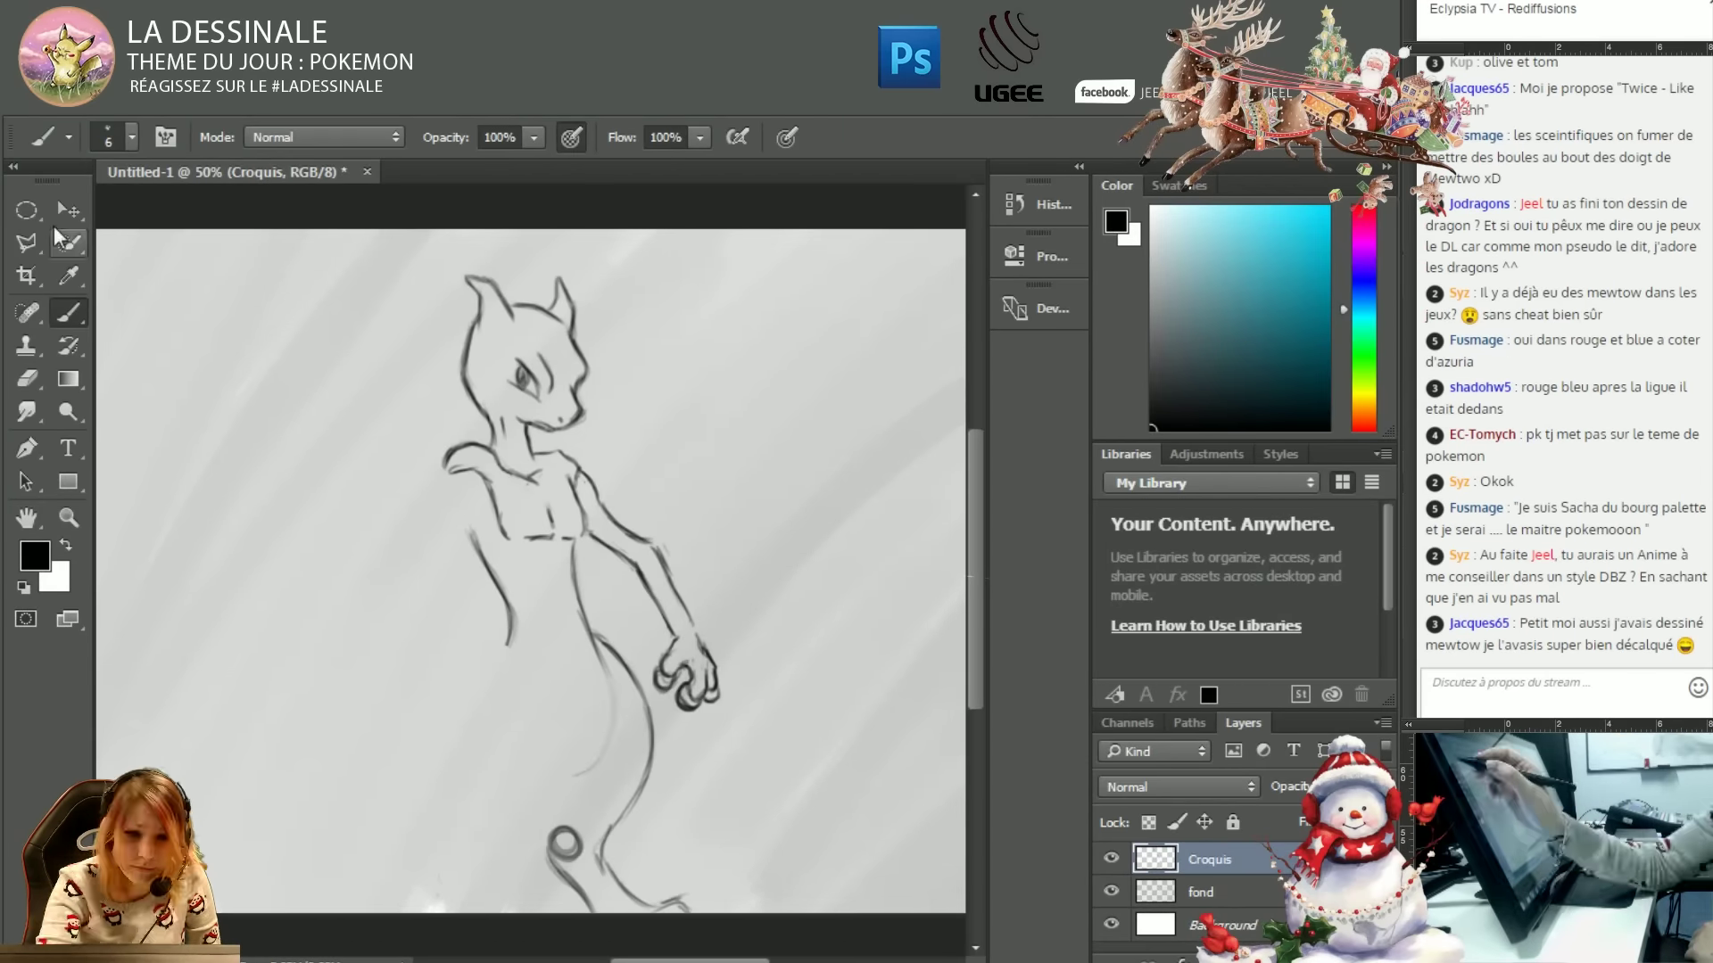
key("e")
key("b")
mouse_move(535, 616)
left_mouse_down()
mouse_move(464, 713)
mouse_move(294, 491)
left_mouse_up()
key("ctrl+t")
key("Return")
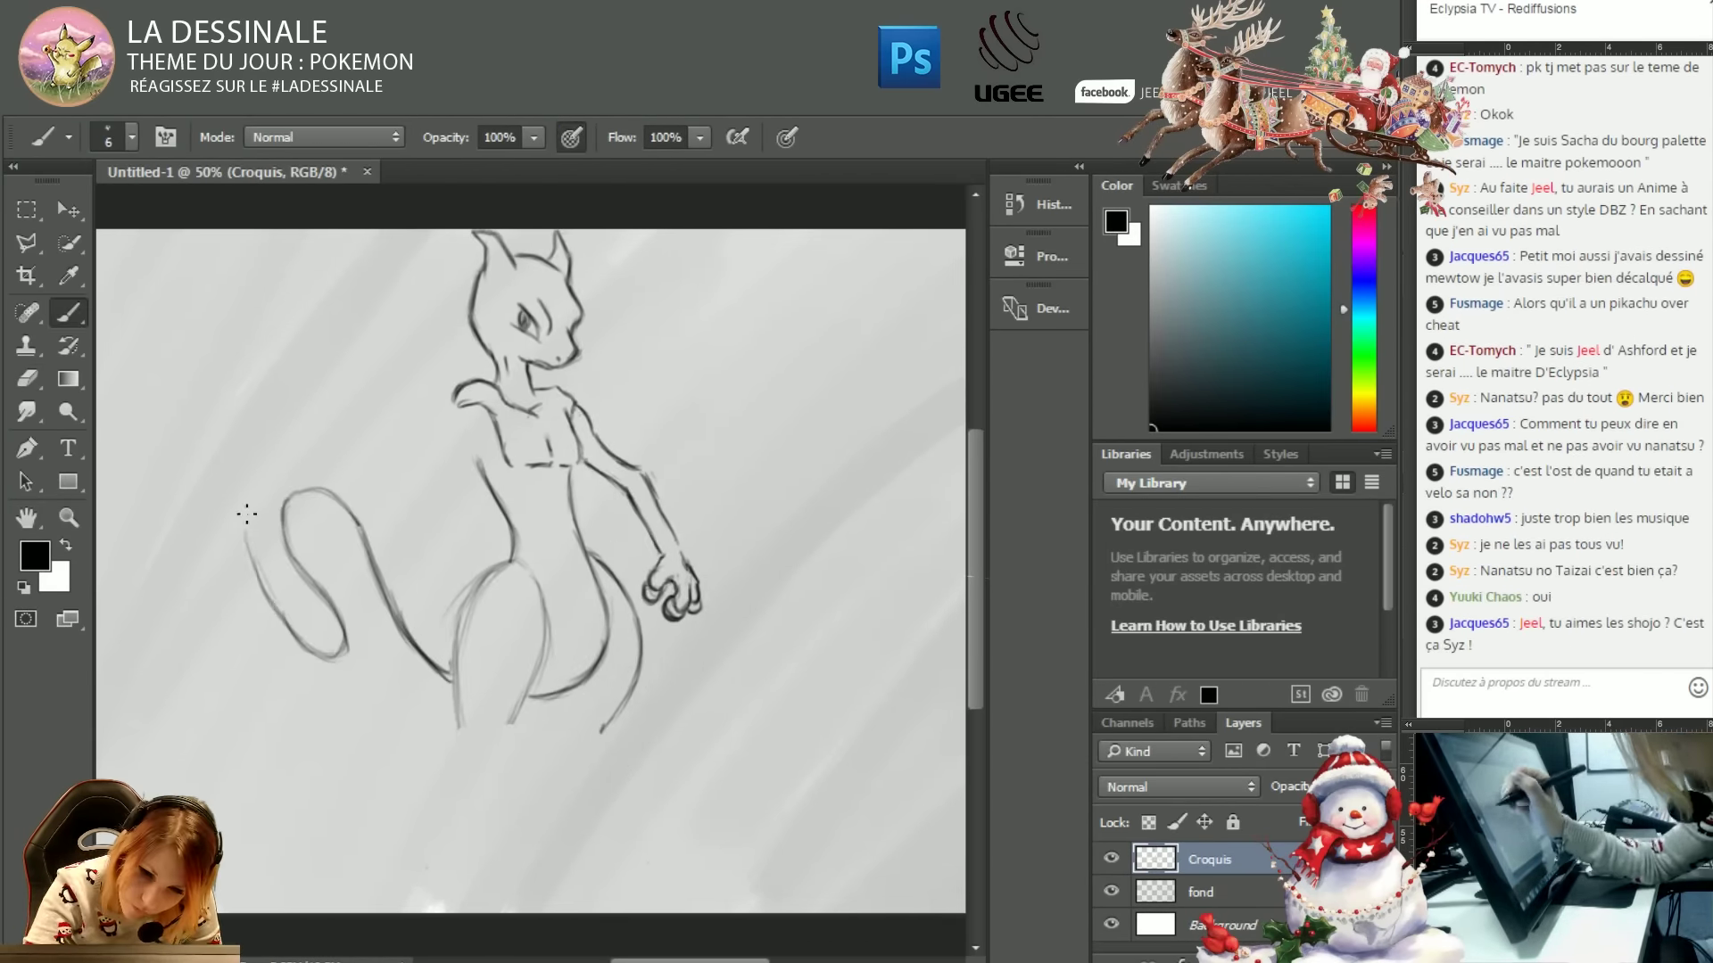
Draw the outer tail curve, the legs and feet, and a small ankle ring.
left_click_drag(264, 593, 406, 486)
mouse_move(453, 759)
left_mouse_down()
mouse_move(406, 879)
mouse_move(486, 879)
left_mouse_up()
left_click_drag(450, 651, 464, 803)
left_click_drag(509, 714, 486, 830)
left_click_drag(508, 455, 513, 553)
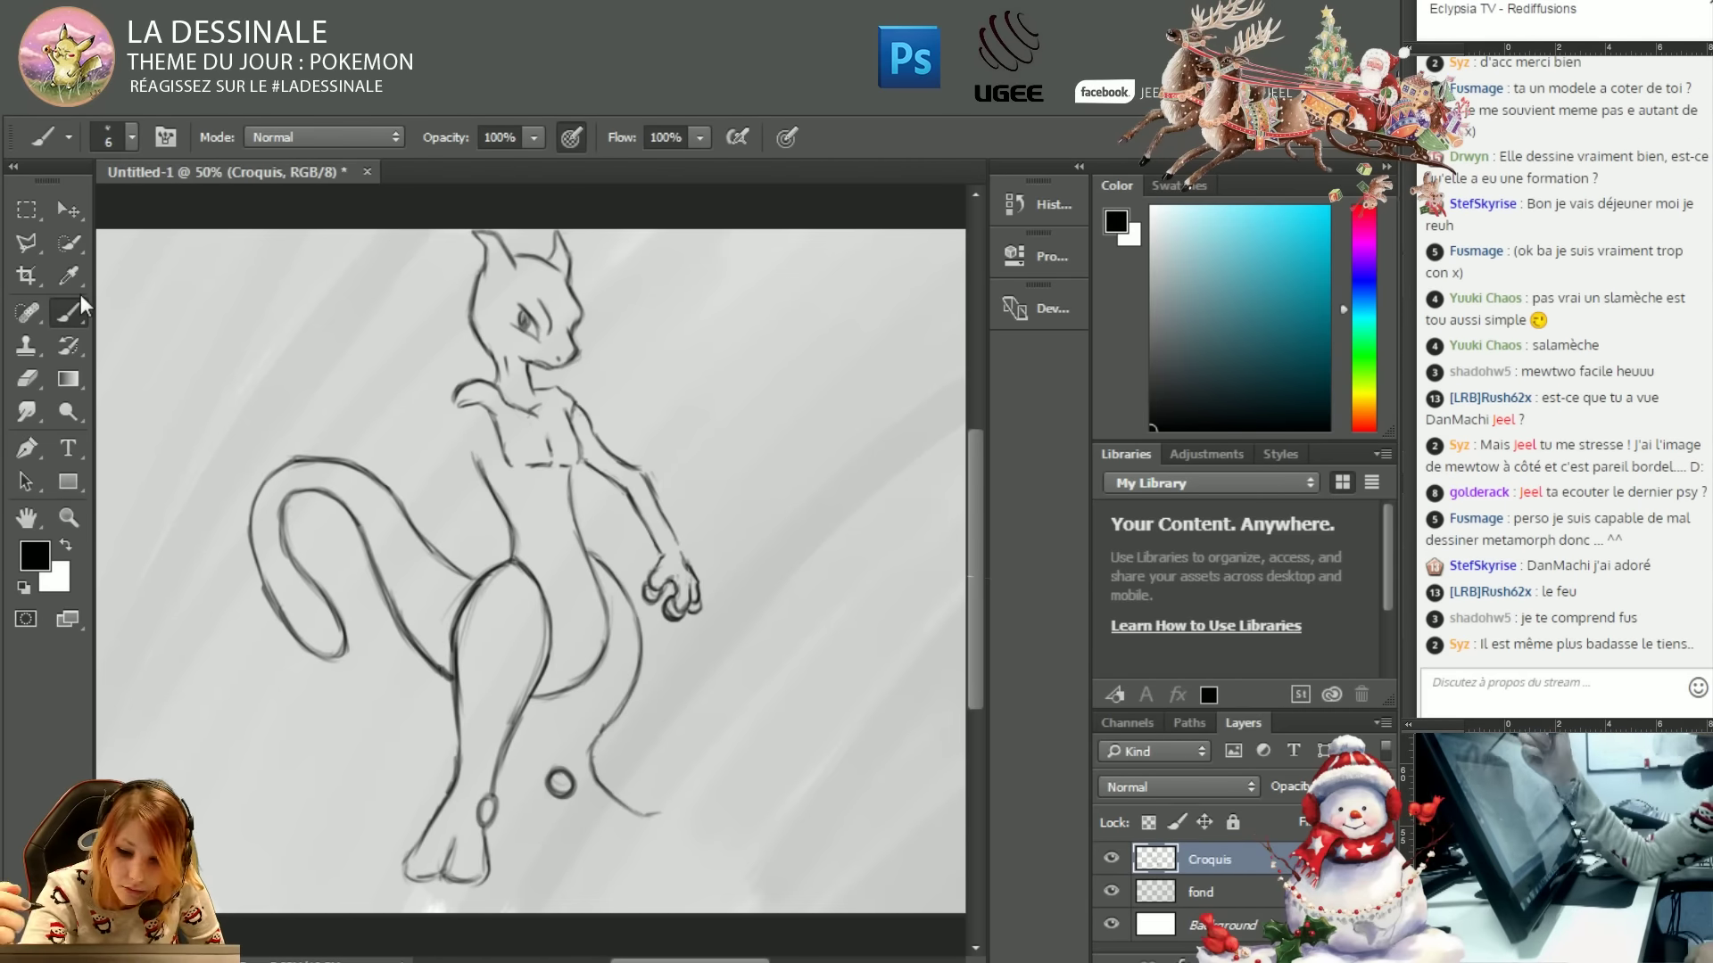
Erase the lower left leg and foot, then draw small orbs beside the shoulder.
key("e")
mouse_move(410, 879)
left_mouse_down()
mouse_move(486, 781)
mouse_move(678, 834)
left_mouse_up()
key("b")
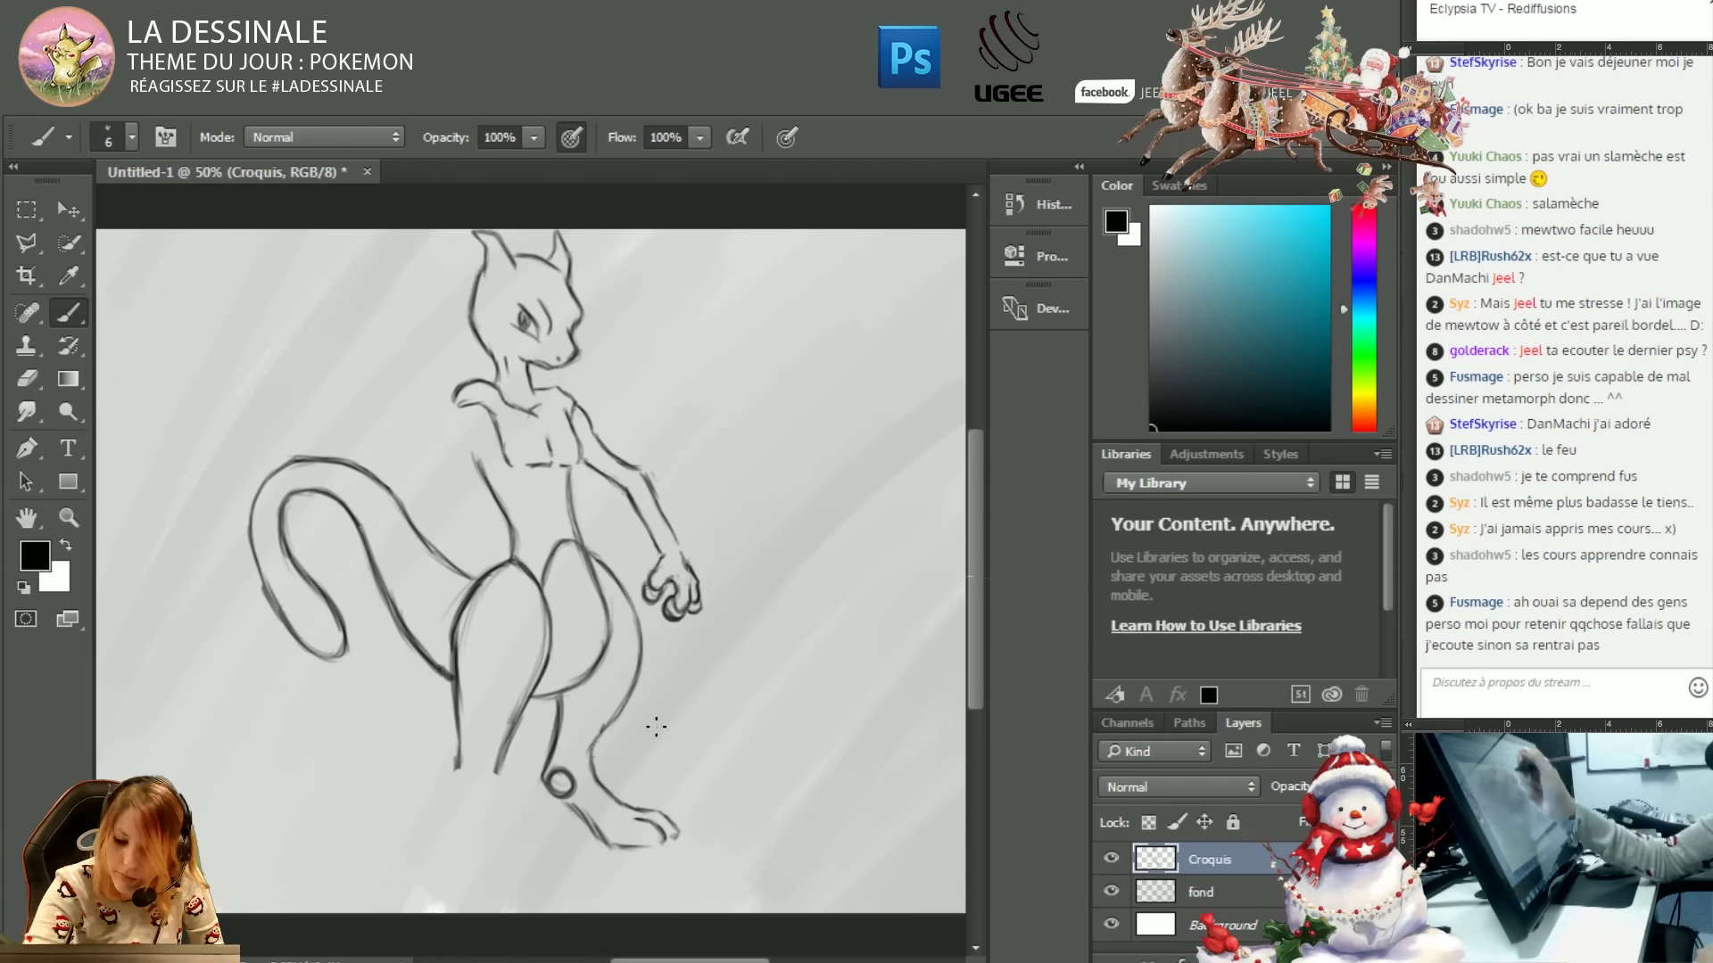
mouse_move(397, 397)
left_mouse_down()
mouse_move(428, 450)
mouse_move(365, 410)
mouse_move(464, 429)
left_mouse_up()
Redraw the three orbs, a curve behind the neck, and the lower left foot.
key("e")
key("b")
left_click_drag(392, 446, 473, 464)
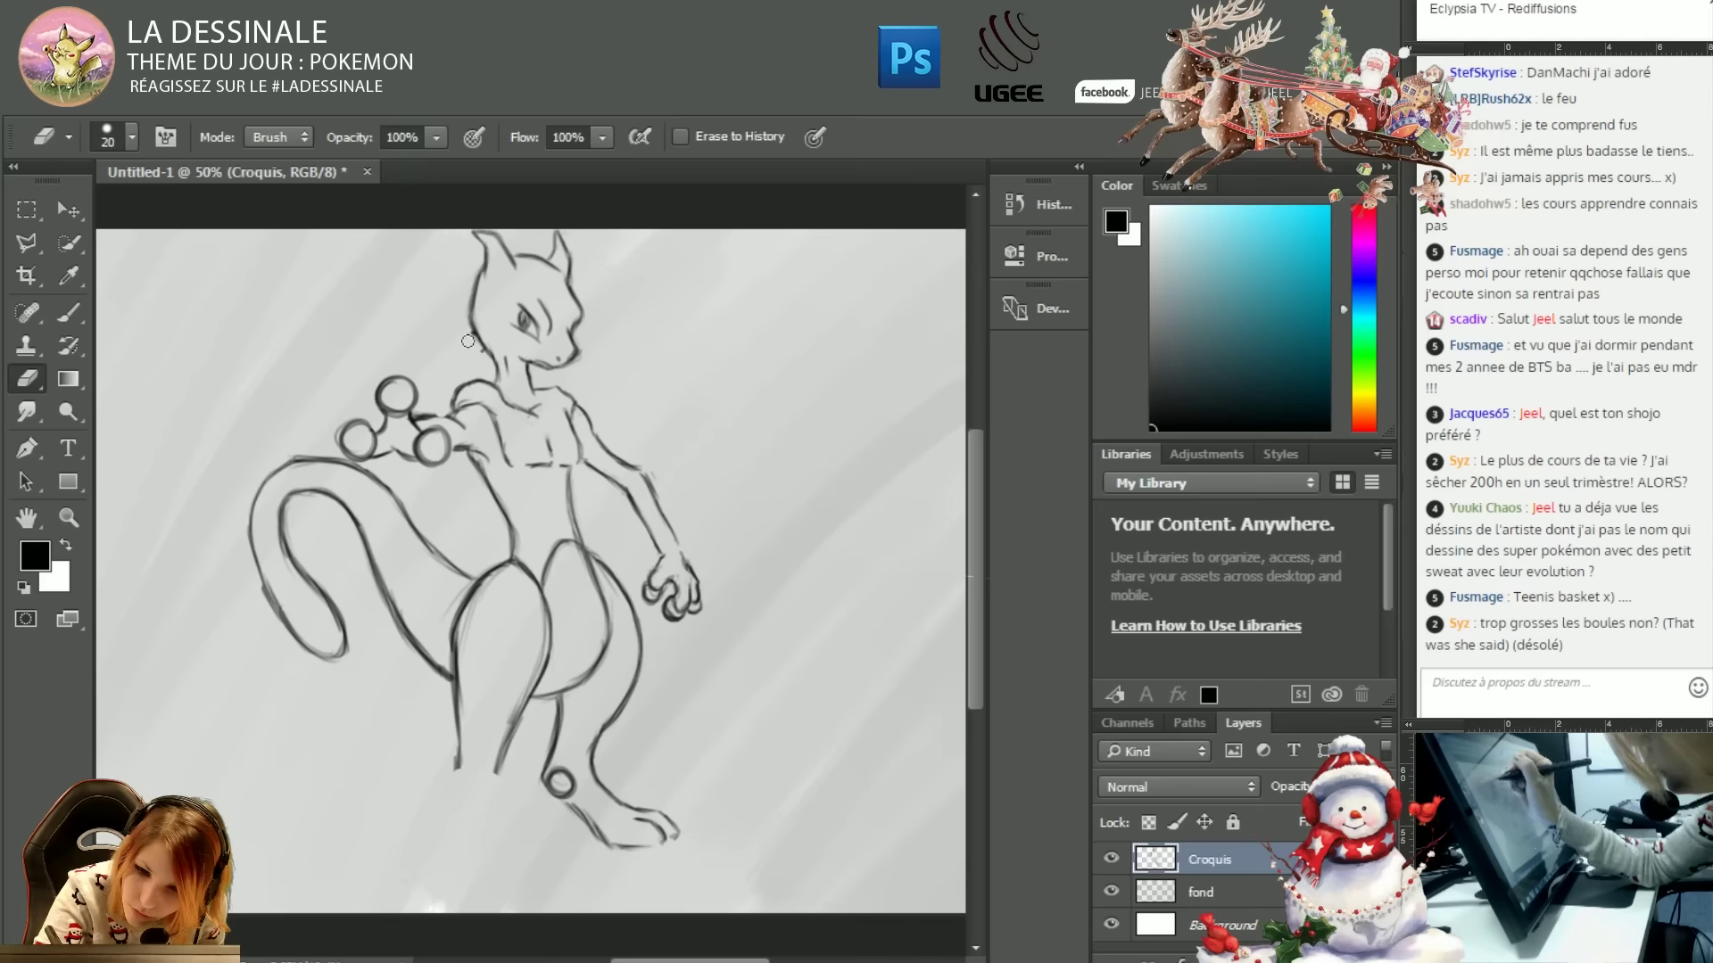
left_click_drag(446, 320, 468, 415)
left_click_drag(486, 785, 406, 888)
Cut the left foot onto its own layer, nudge it into place, and merge it back down.
left_click_drag(393, 749, 513, 928)
right_click(460, 803)
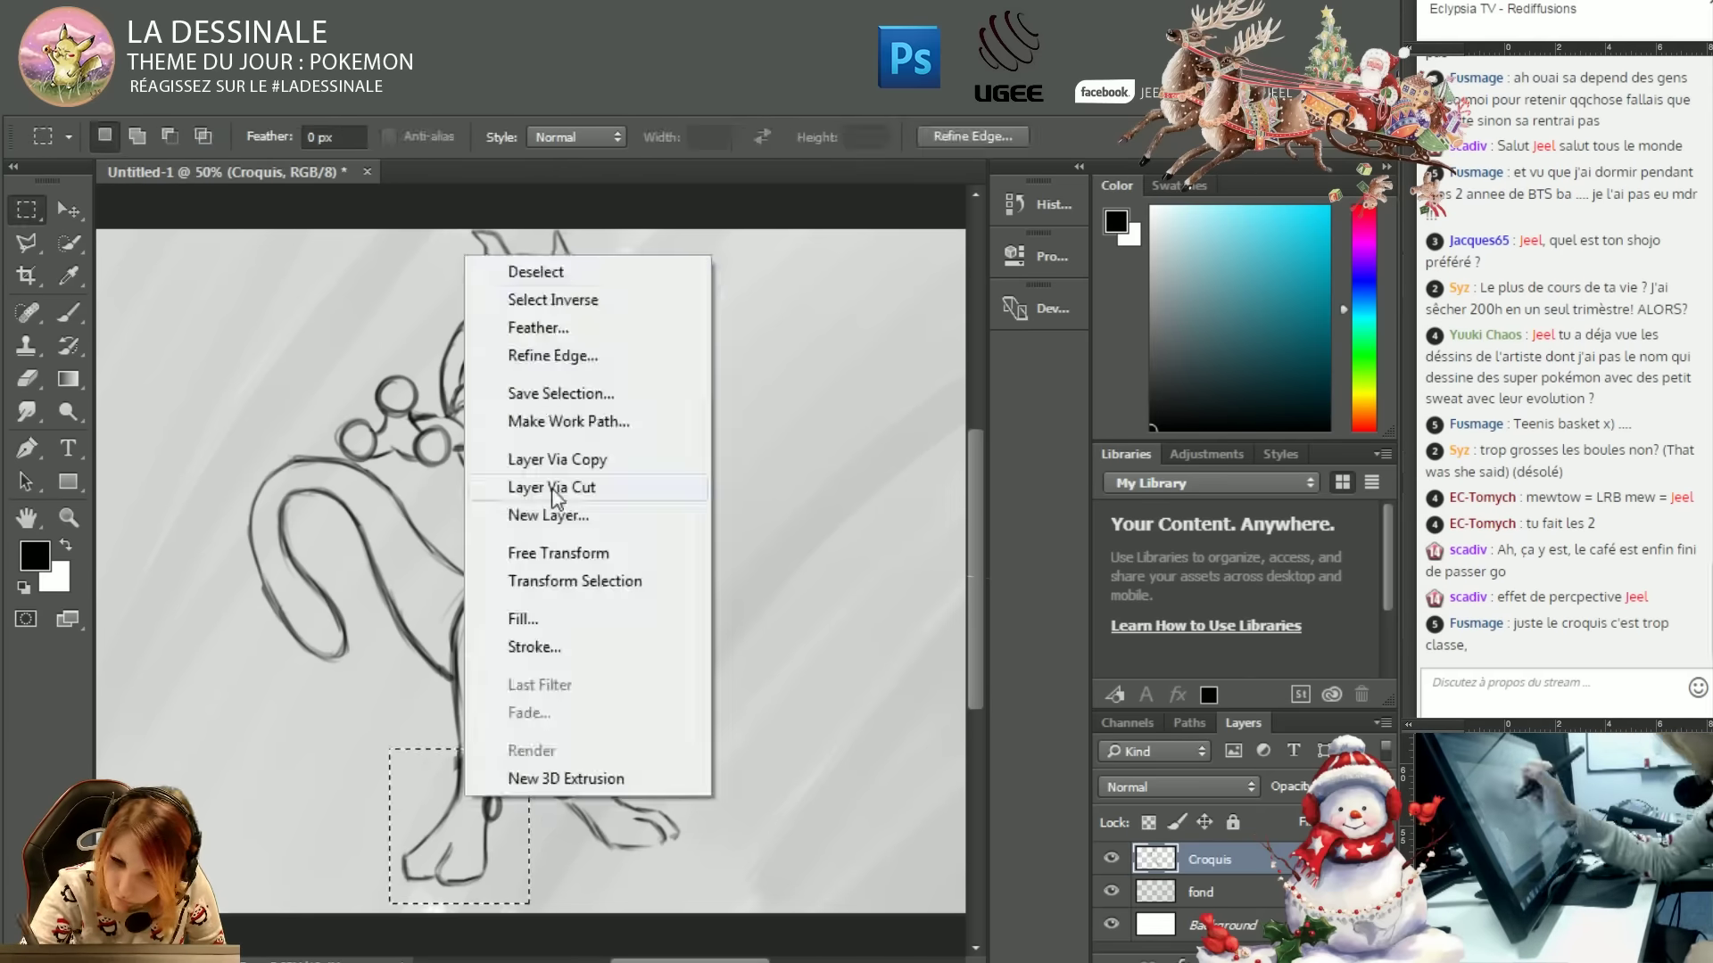
left_click(555, 489)
left_click_drag(472, 844, 472, 848)
key("ctrl+e")
key("b")
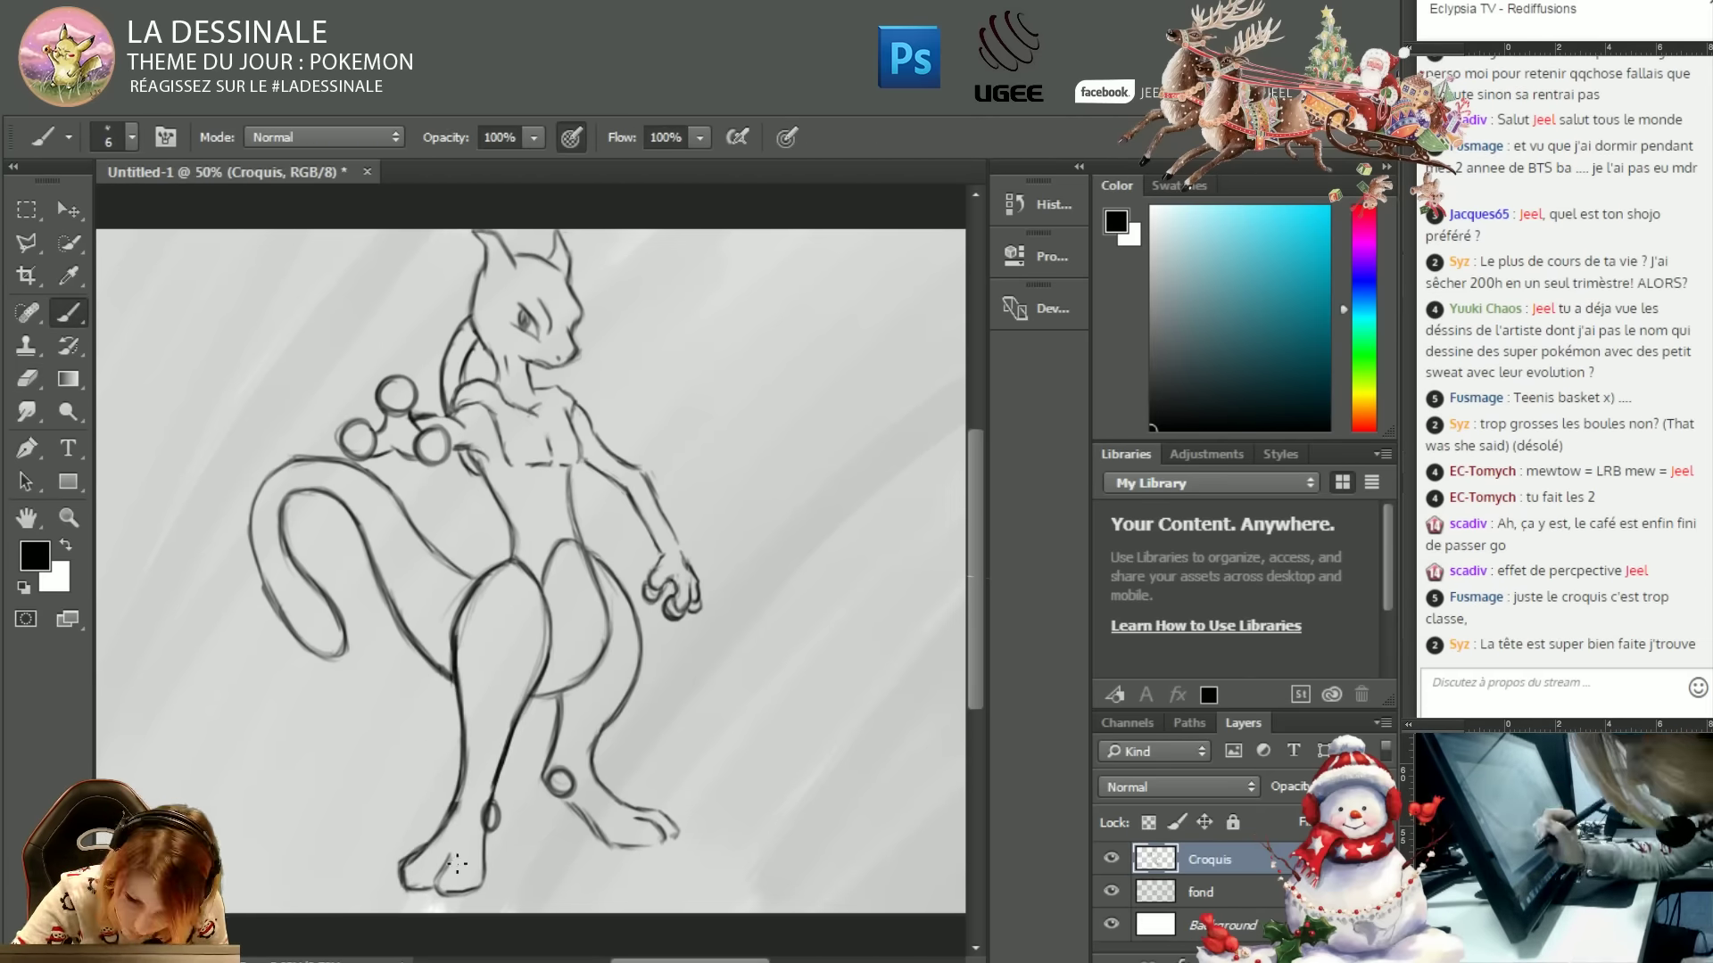
Add a new Layer 1, then fix the inner and left leg lines on Croquis.
key("ctrl+shift+n")
key("Return")
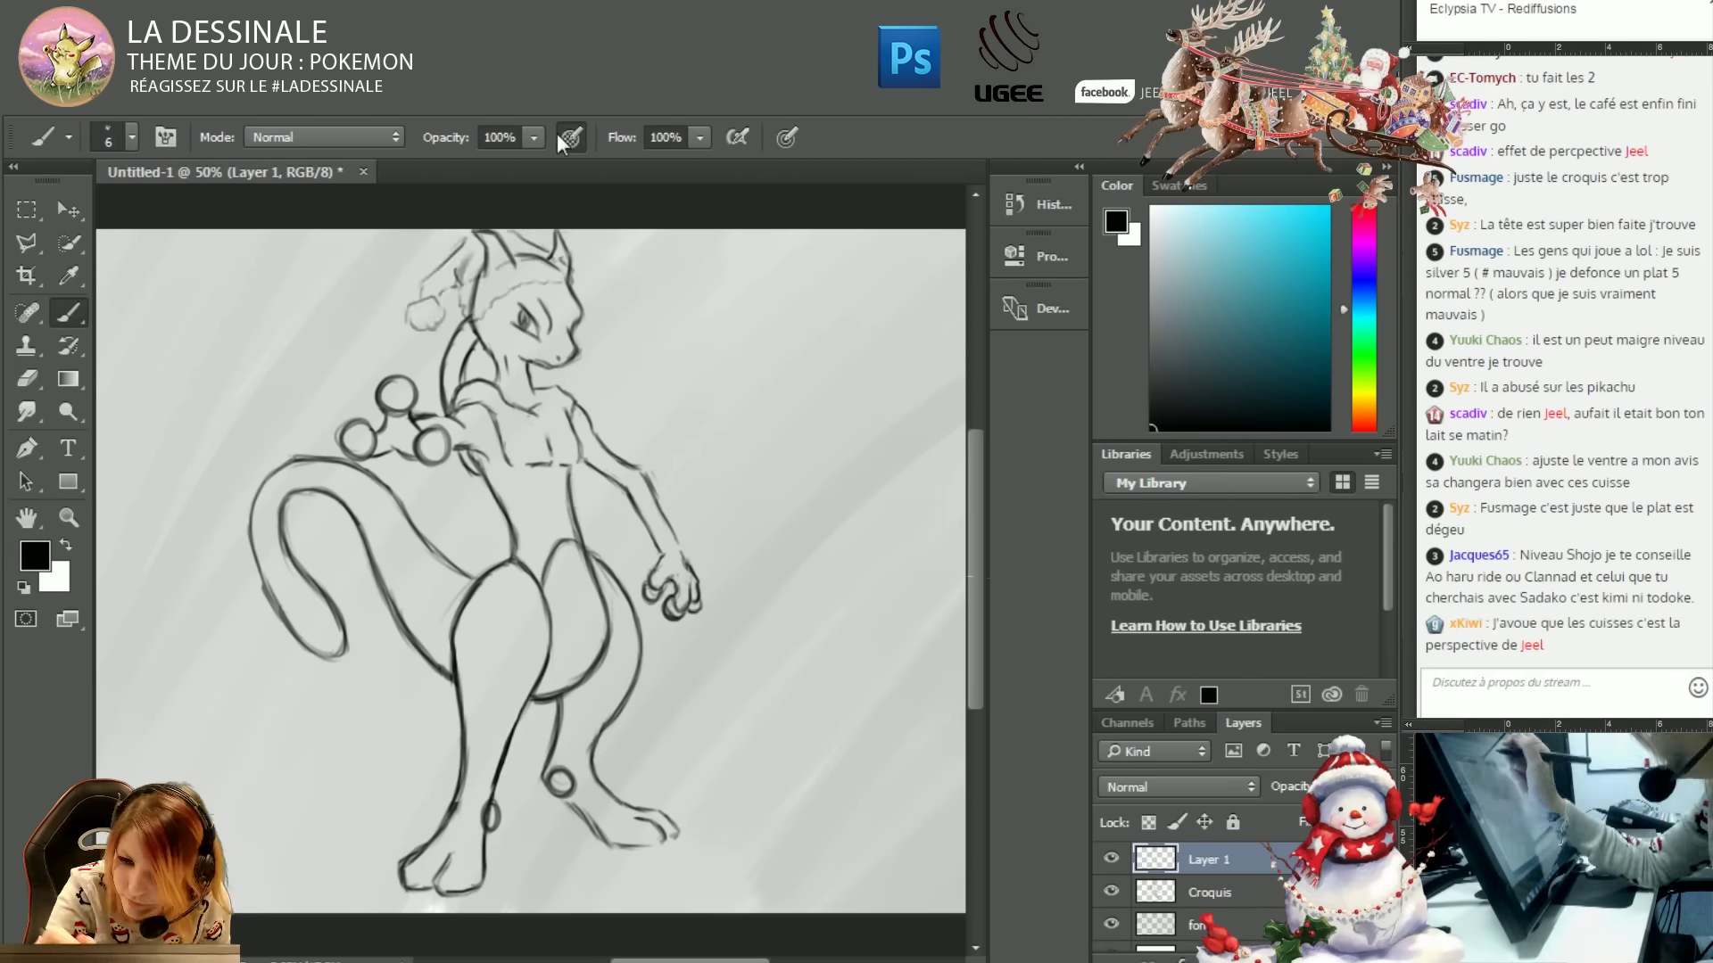
left_click(1208, 892)
left_click_drag(491, 548, 432, 750)
key("e")
left_click_drag(607, 486, 571, 615)
key("b")
Sketch a scarf on Layer 1, touch up nearby Croquis lines, and hide the hat layer.
left_click(1209, 859)
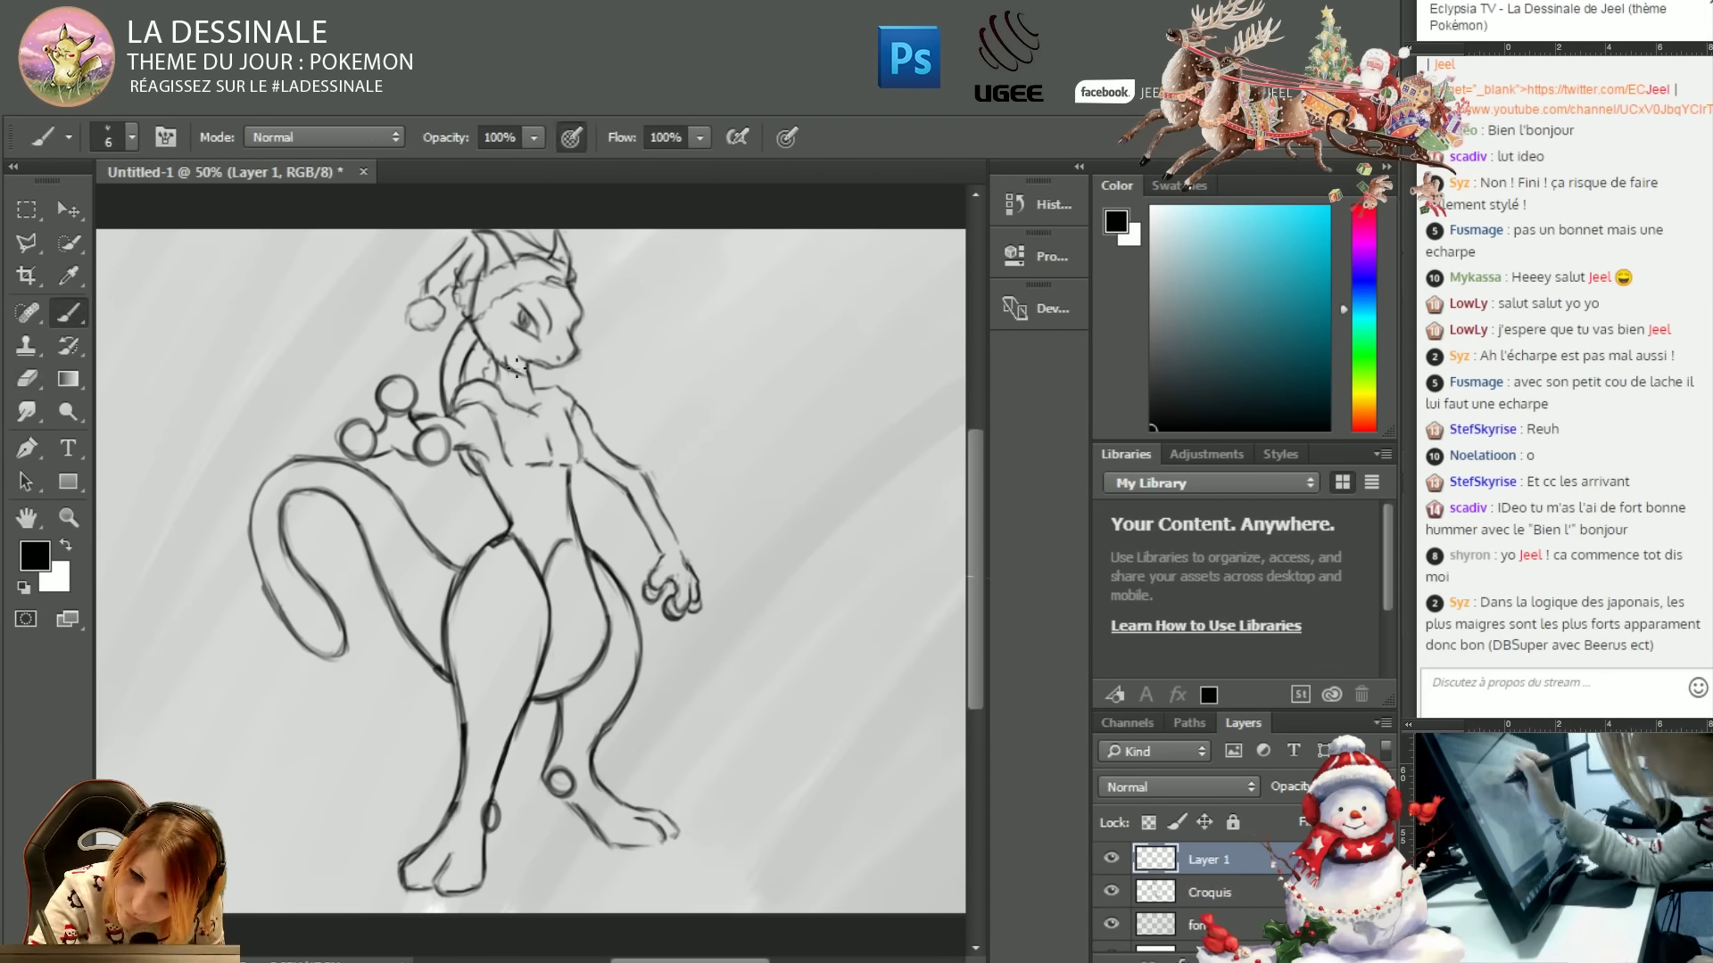
left_click_drag(515, 366, 554, 437)
left_click_drag(477, 267, 576, 281)
left_click(1209, 892)
left_click_drag(580, 544, 607, 638)
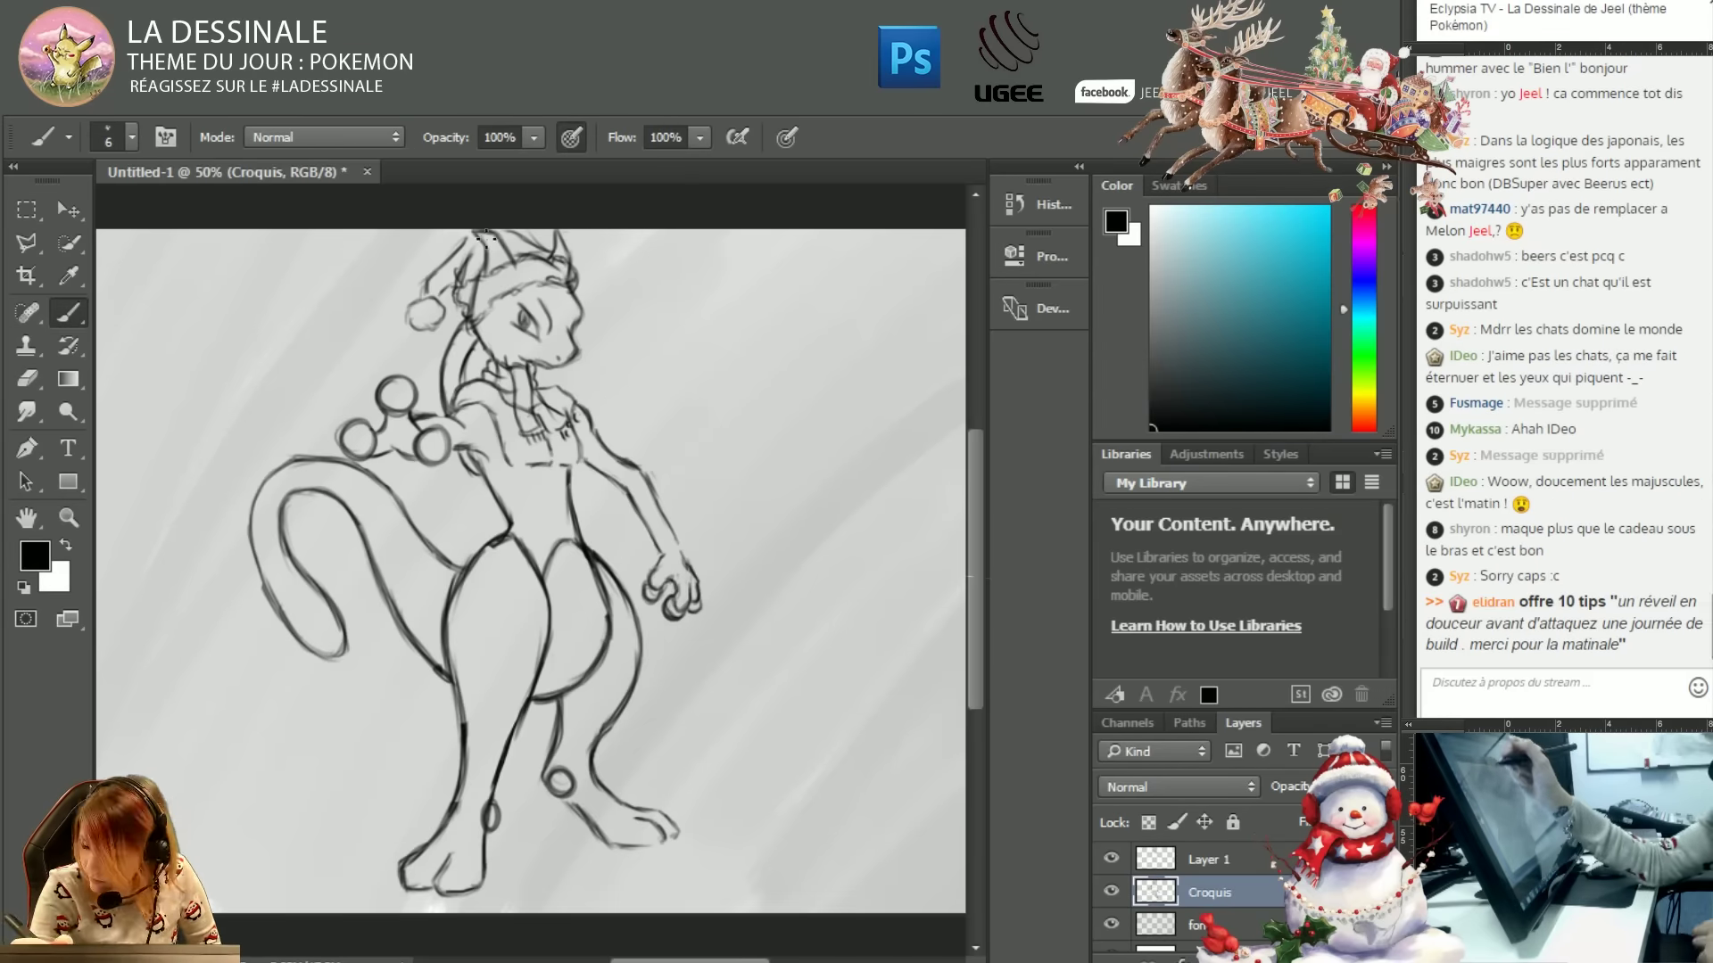
left_click(1111, 859)
Paint grey shading on the tail and thigh with a larger brush.
left_click(68, 137)
left_click_drag(392, 500, 330, 651)
mouse_move(571, 553)
left_mouse_down()
mouse_move(551, 589)
mouse_move(592, 629)
left_mouse_up()
Shade the tail darker and add a white highlight near its top.
left_click(528, 465, "alt")
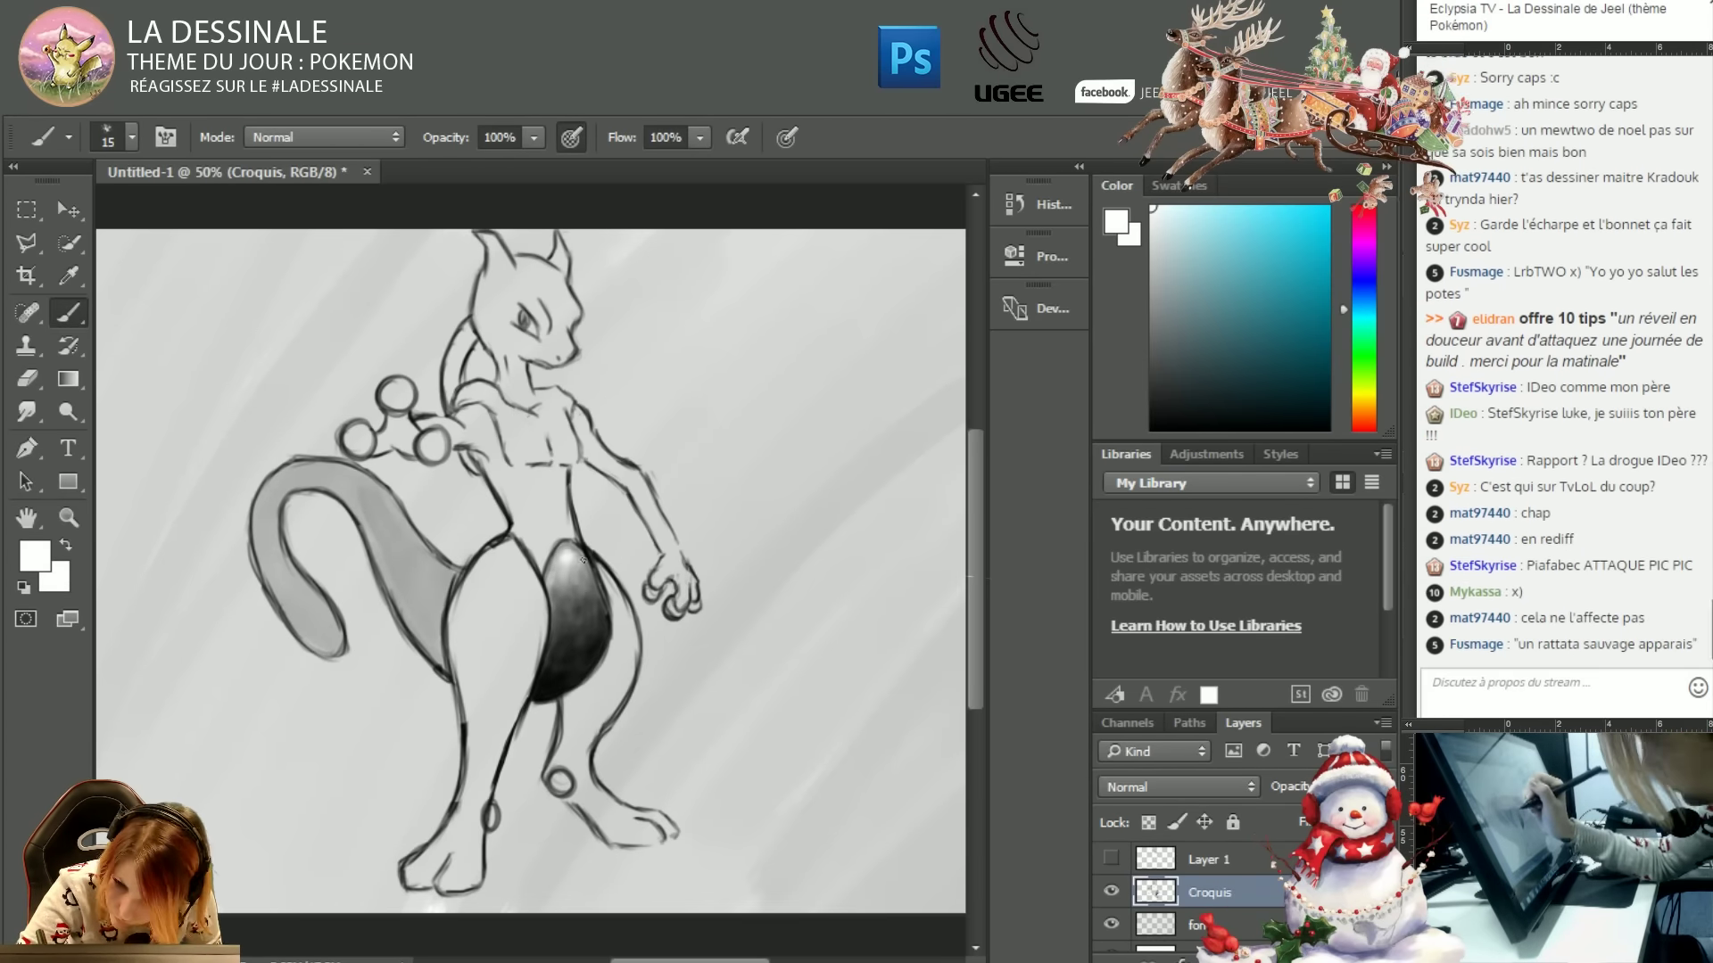
left_click_drag(388, 569, 375, 522)
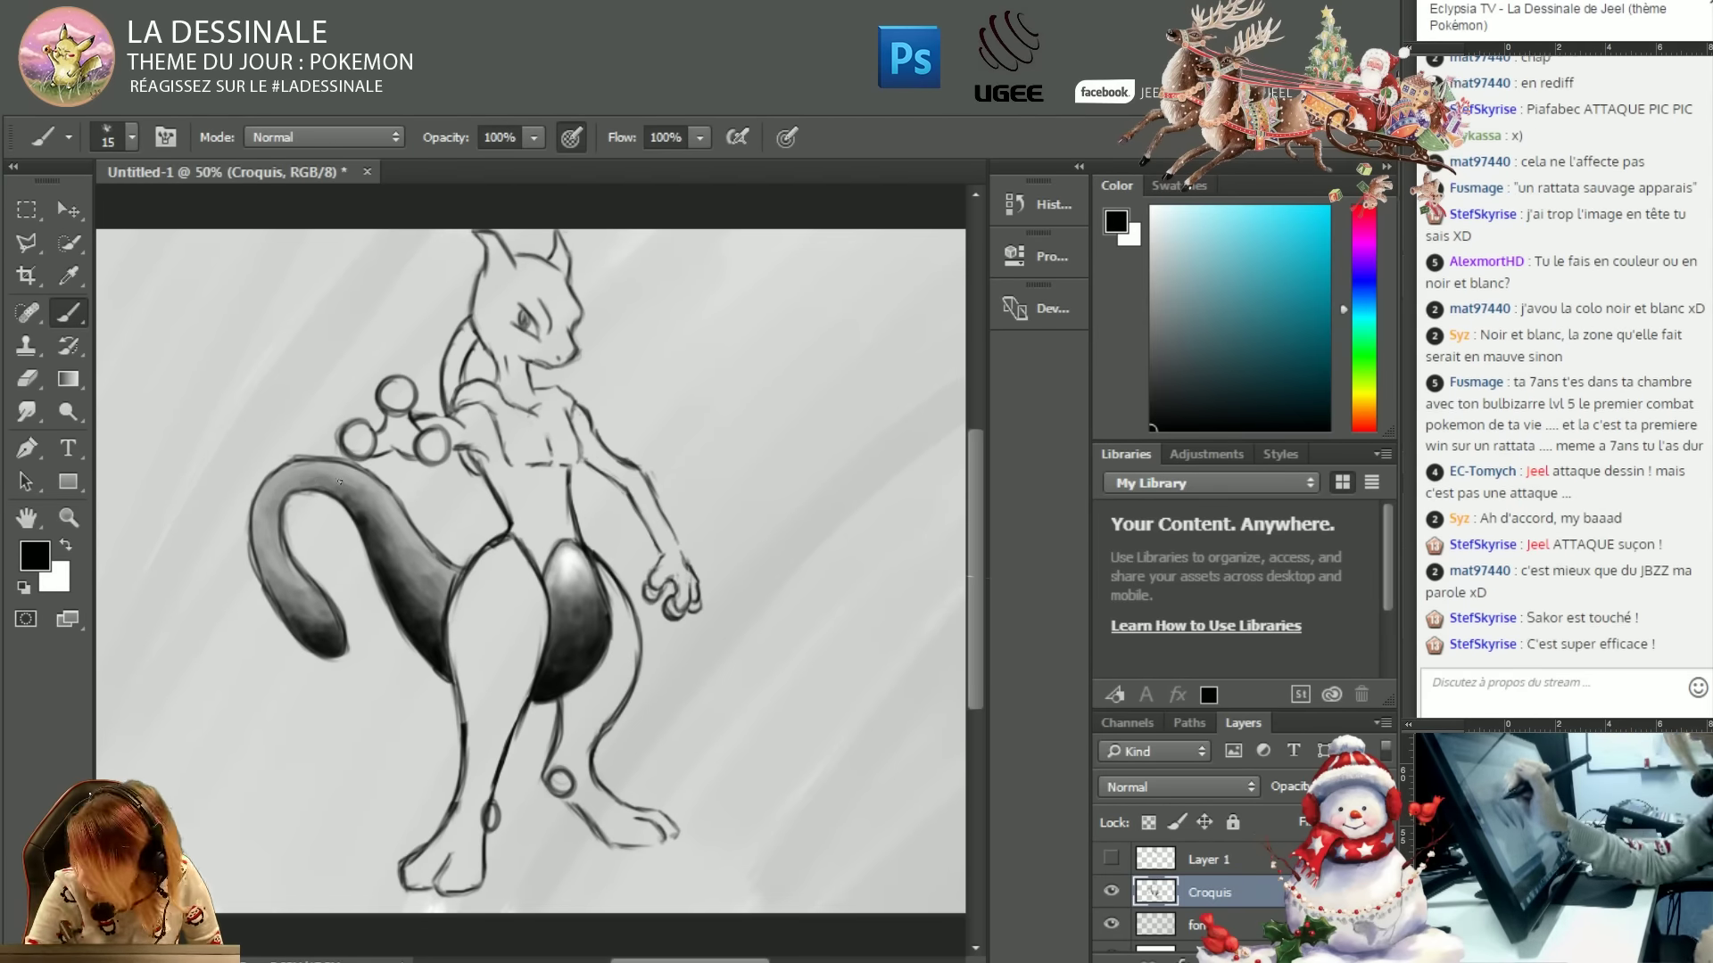
left_click_drag(295, 574, 328, 625)
mouse_move(268, 499)
left_mouse_down()
mouse_move(294, 580)
mouse_move(286, 616)
left_mouse_up()
left_click(339, 446, "alt")
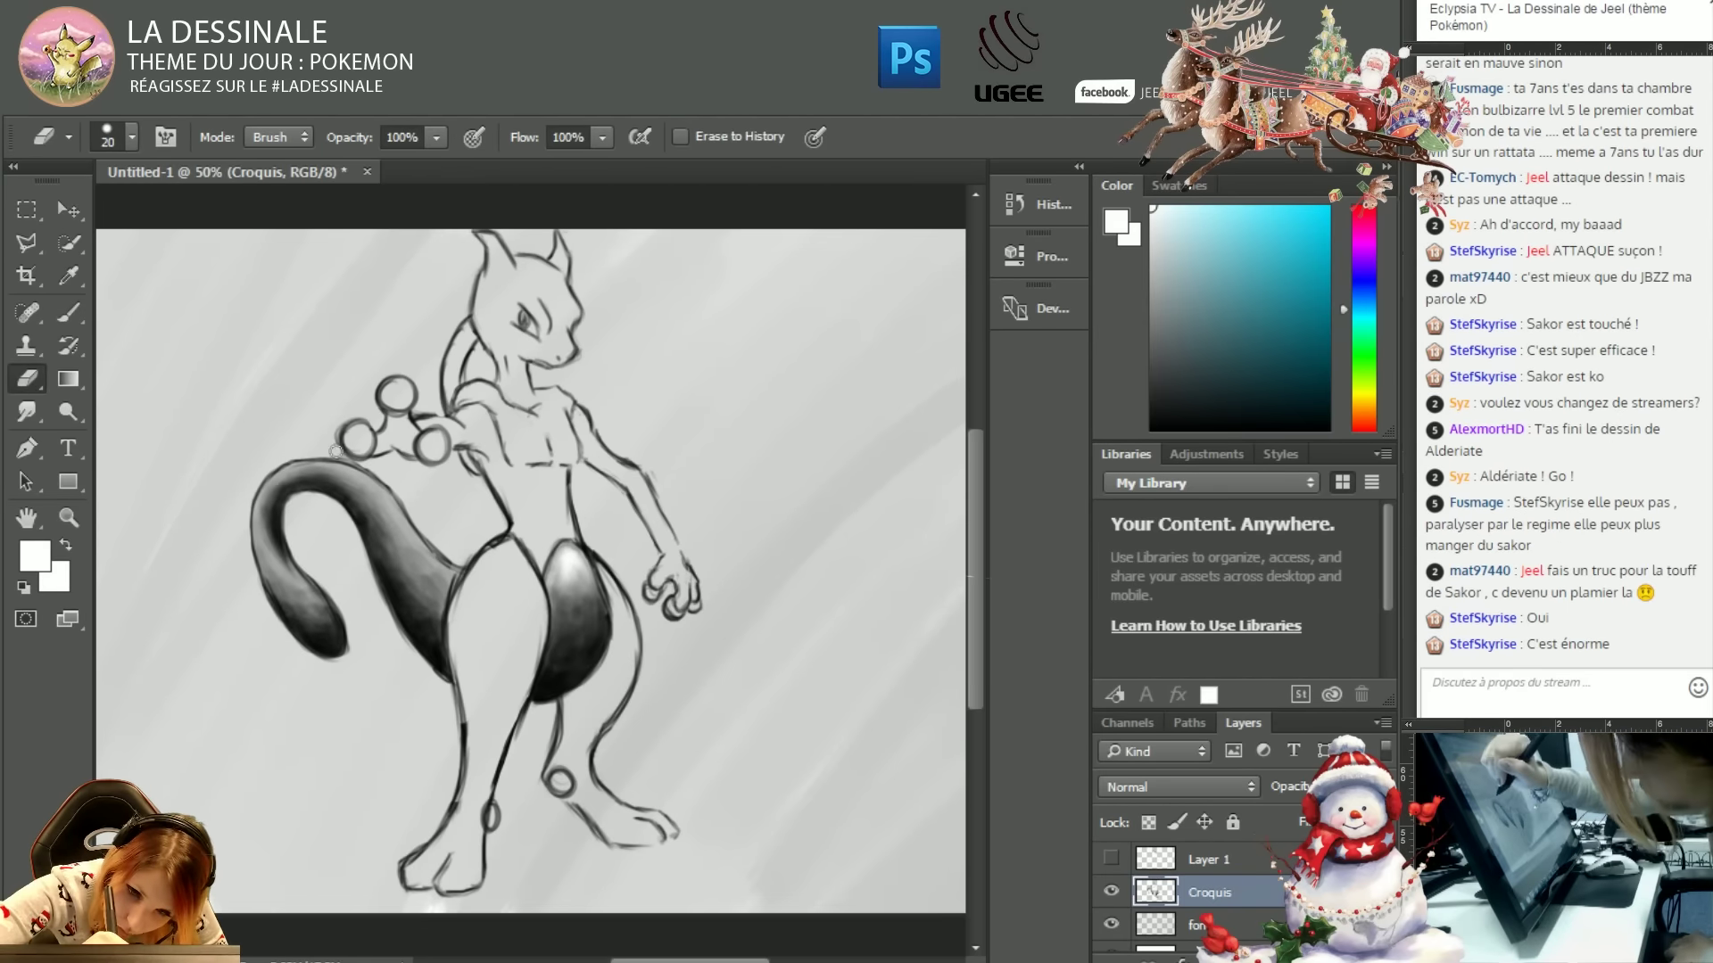
left_click_drag(330, 428, 357, 457)
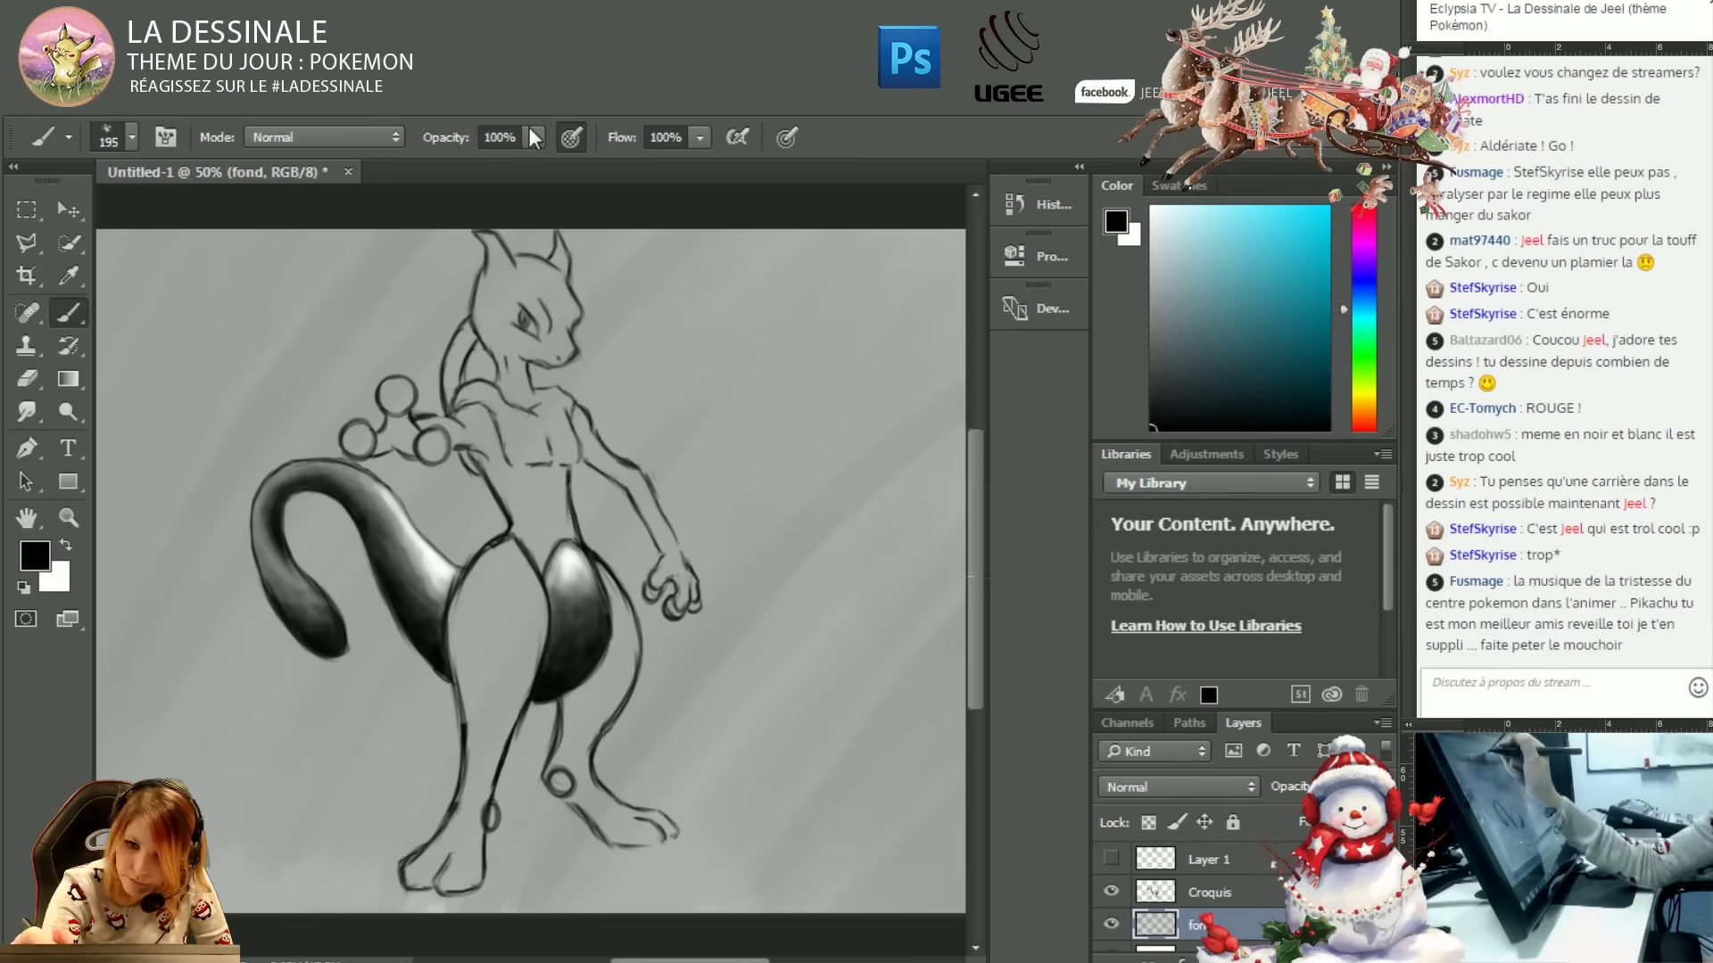
Fill the knee and ankle rings dark and shade the three shoulder orbs grey, then enlarge the brush.
key("bracketleft")
key("bracketleft")
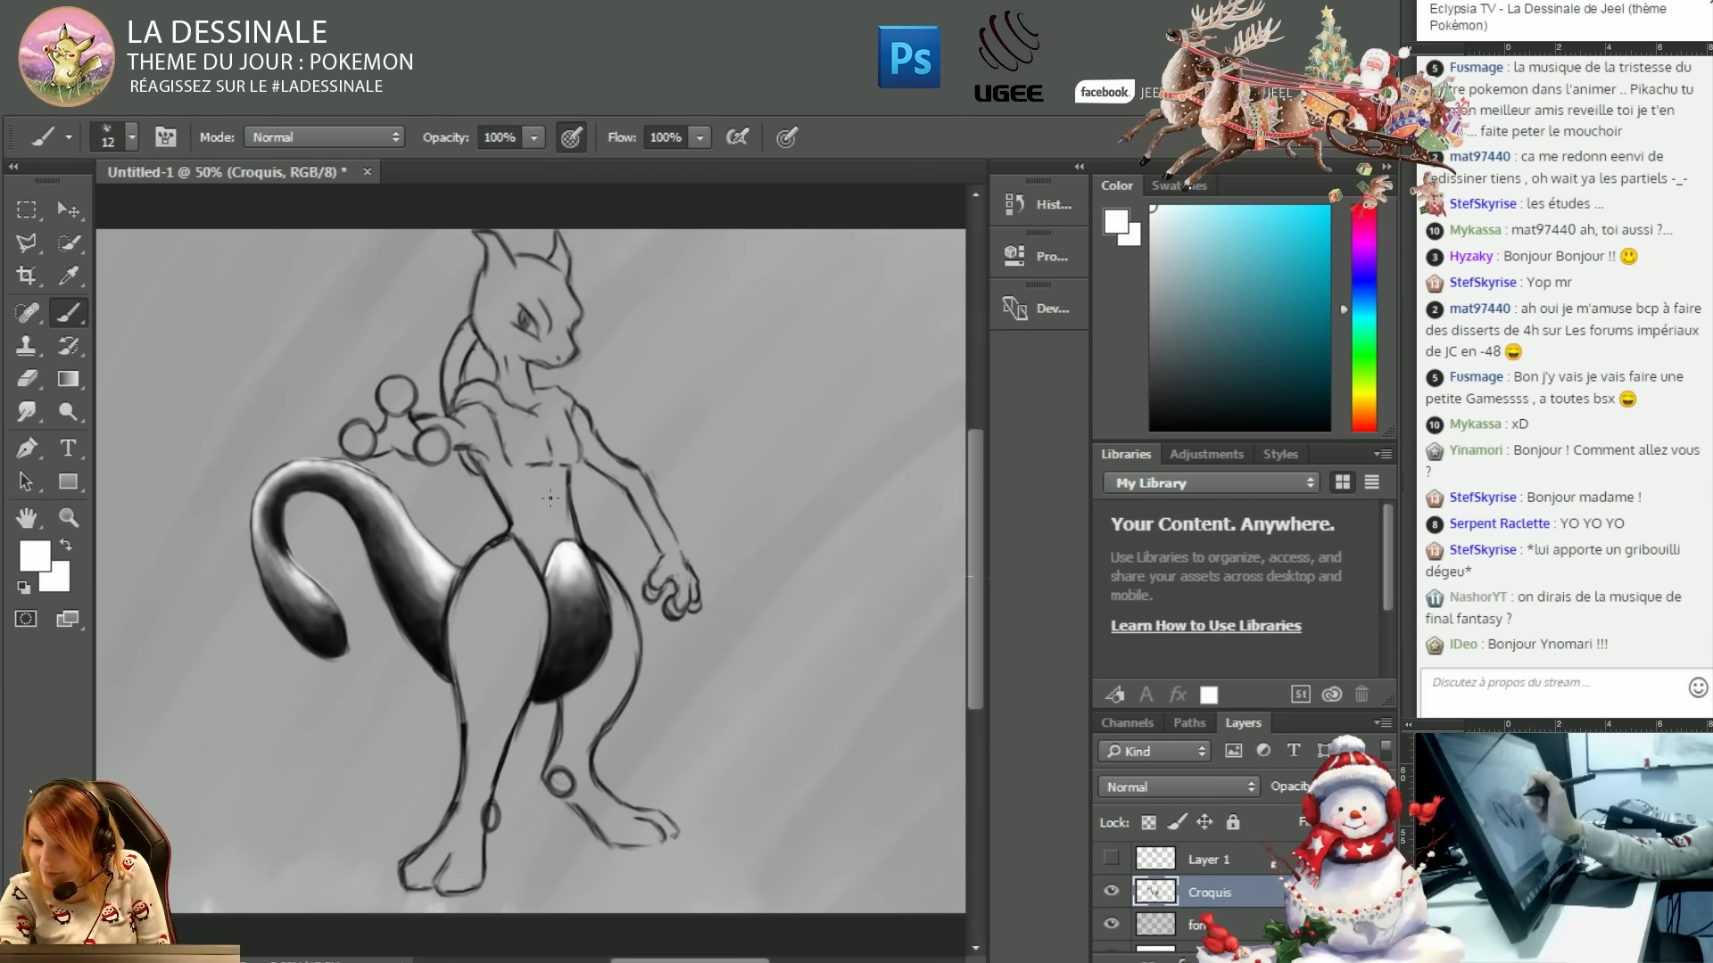
left_click_drag(554, 780, 489, 823)
left_click_drag(389, 389, 403, 403)
left_click_drag(424, 445, 437, 457)
left_click(500, 536, "alt")
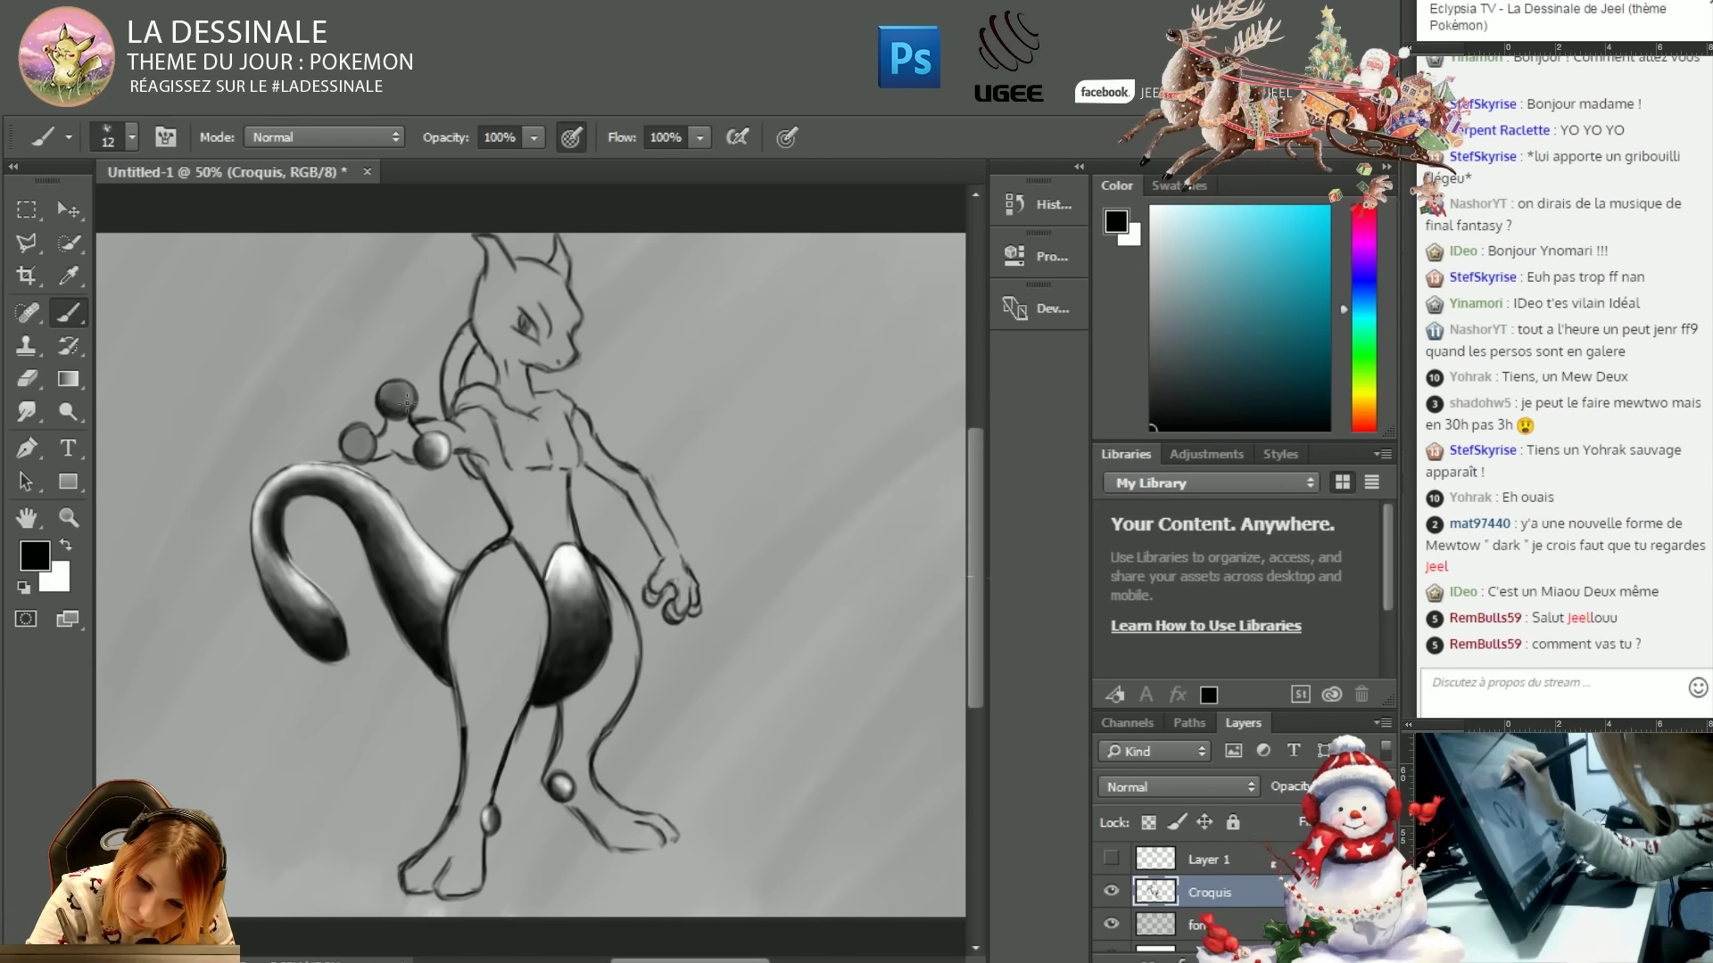
mouse_move(389, 393)
left_mouse_down()
mouse_move(403, 407)
mouse_move(348, 437)
left_mouse_up()
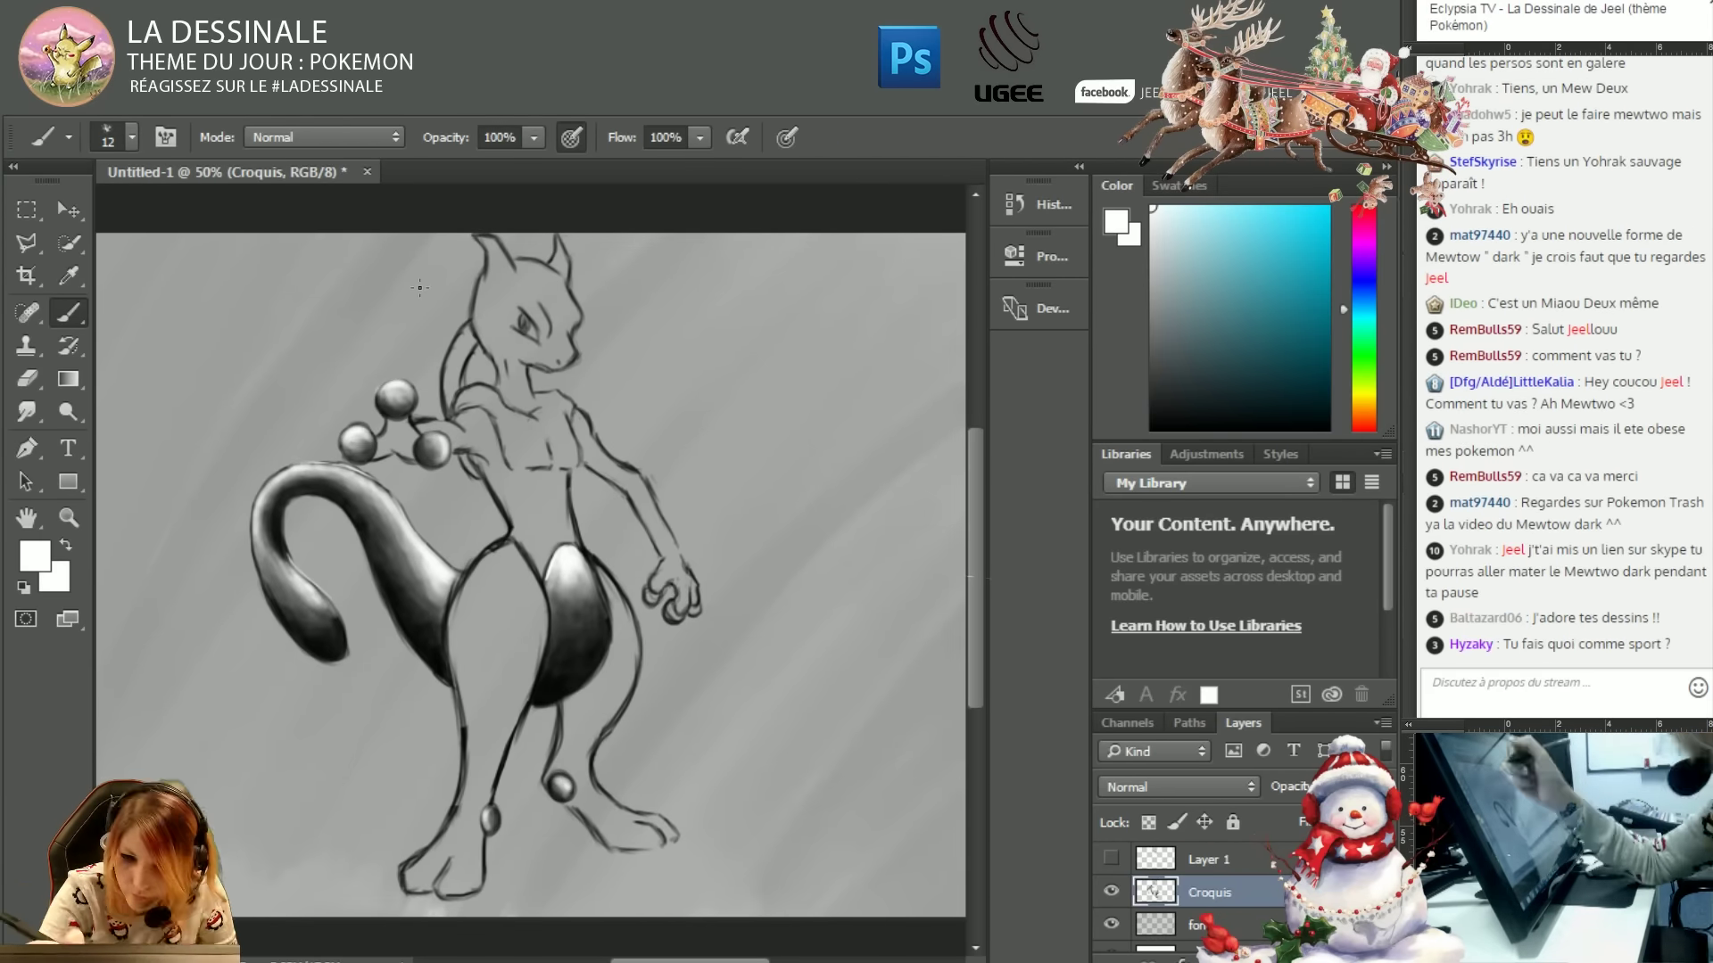
left_click(132, 136)
left_click_drag(142, 212, 147, 211)
key("Return")
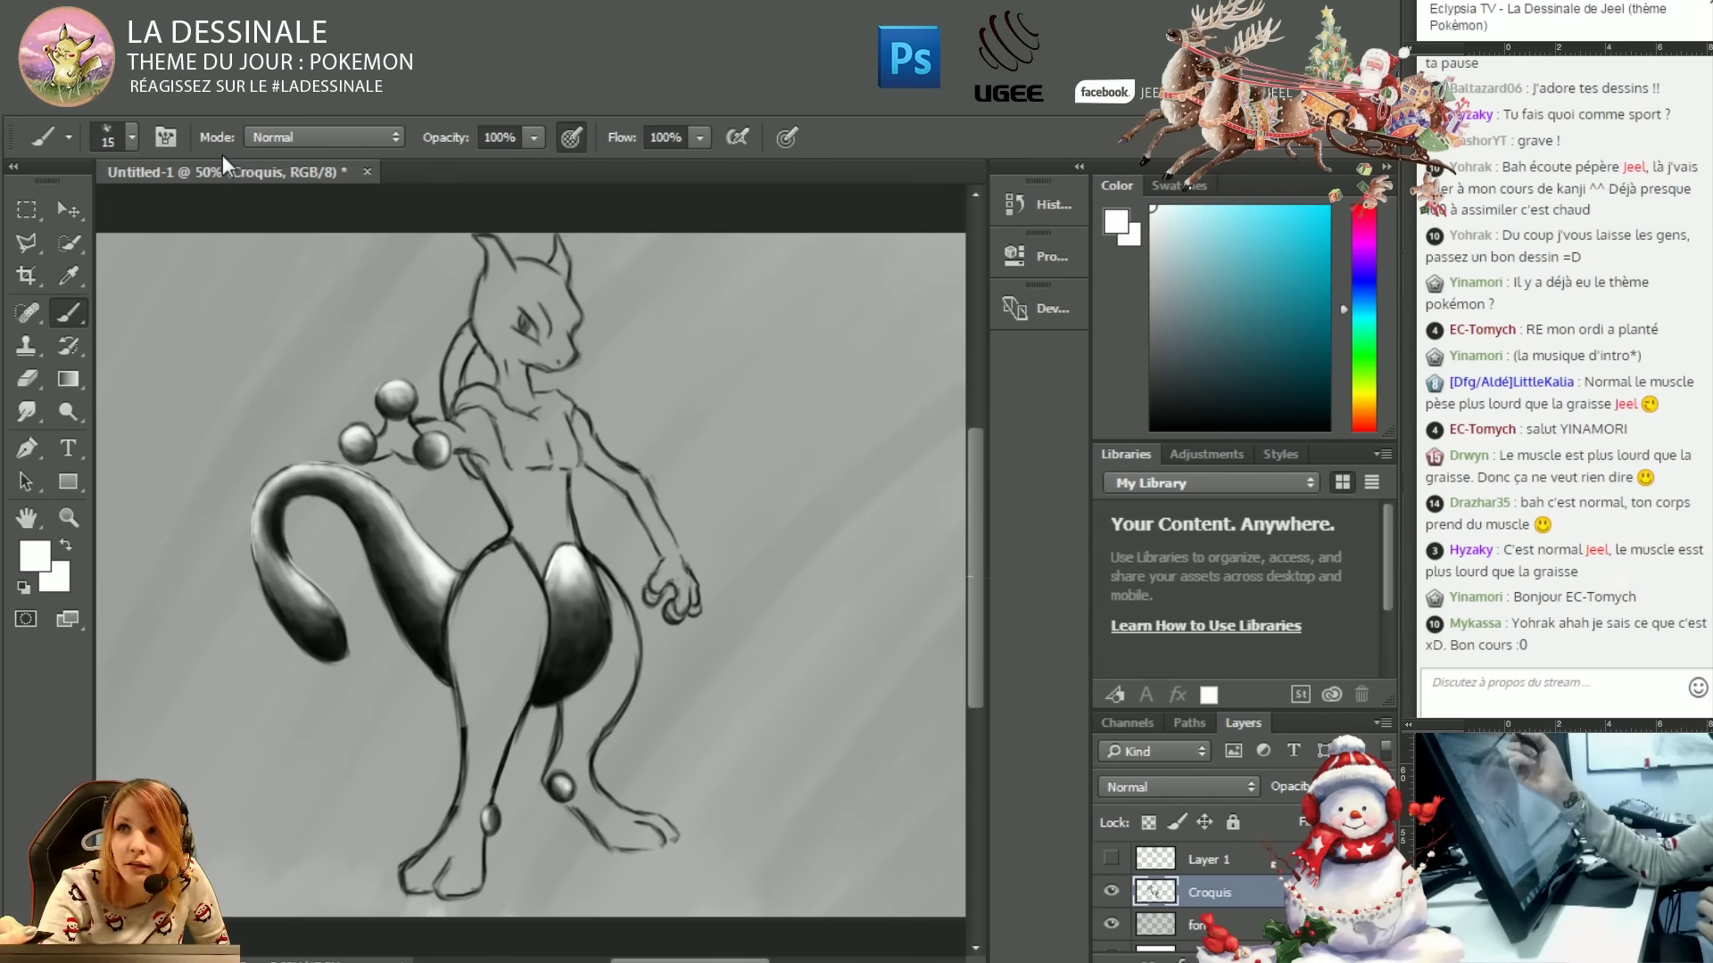
Paint light grey over the chest and darken the shape behind the shoulder.
key("d")
left_click_drag(500, 227, 576, 223)
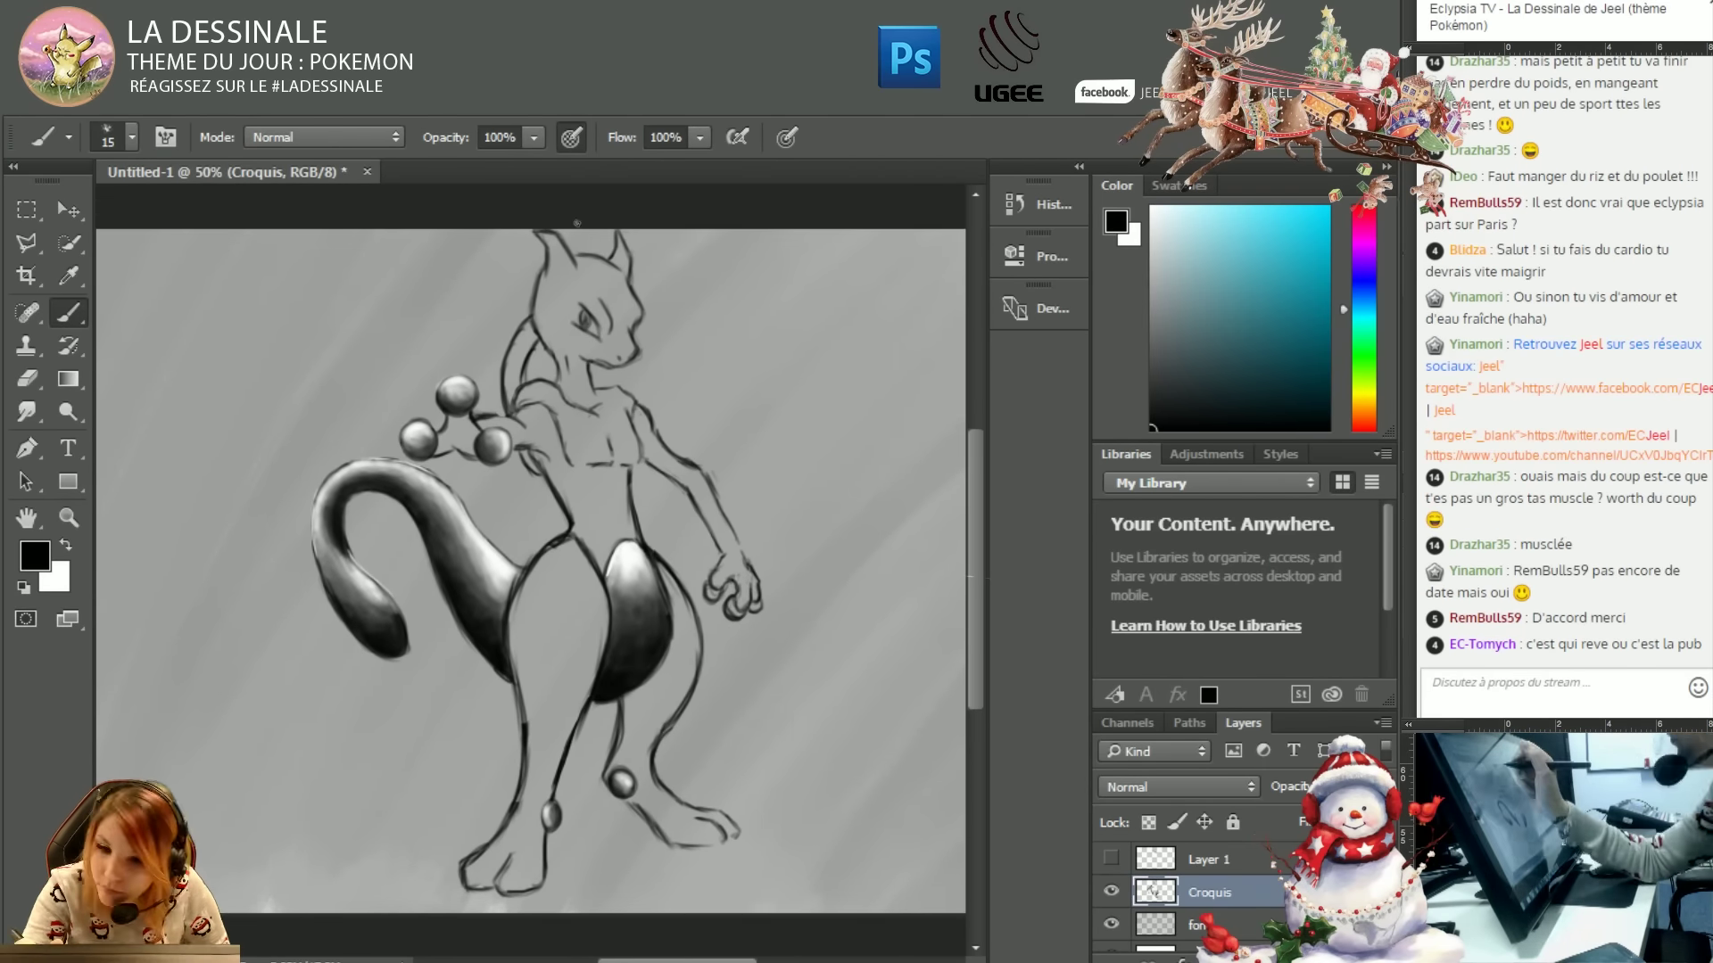
left_click_drag(518, 330, 535, 471)
key("bracketleft")
key("bracketleft")
key("bracketleft")
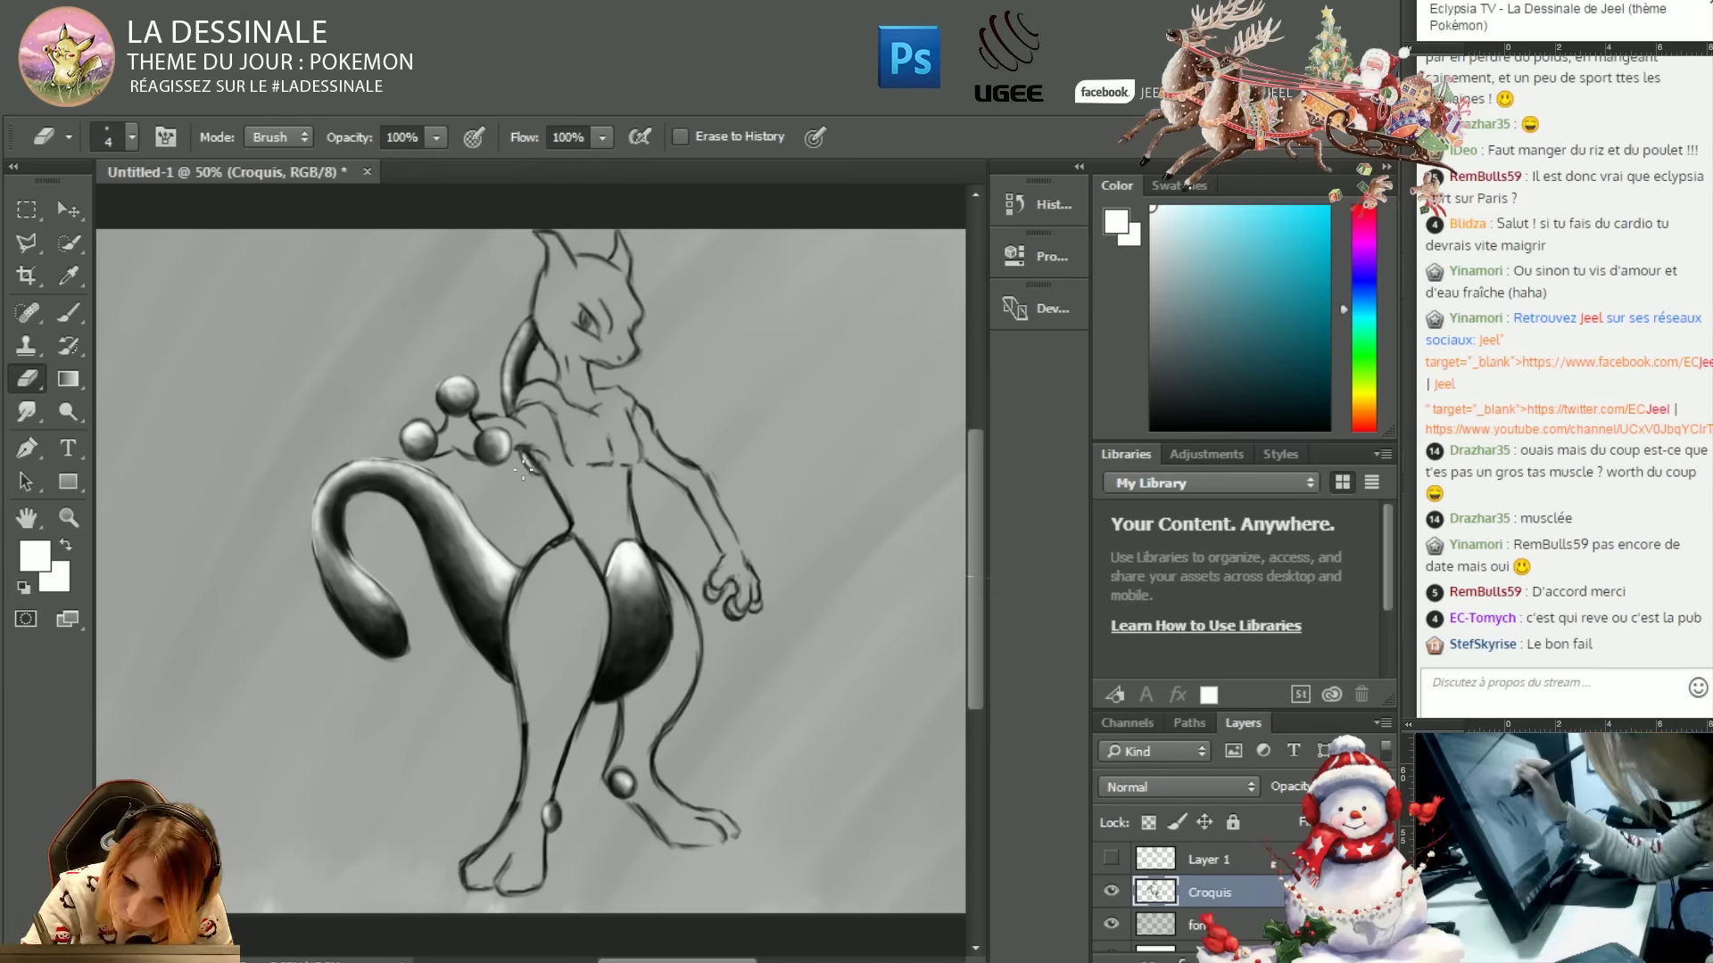
left_click_drag(520, 372, 589, 535)
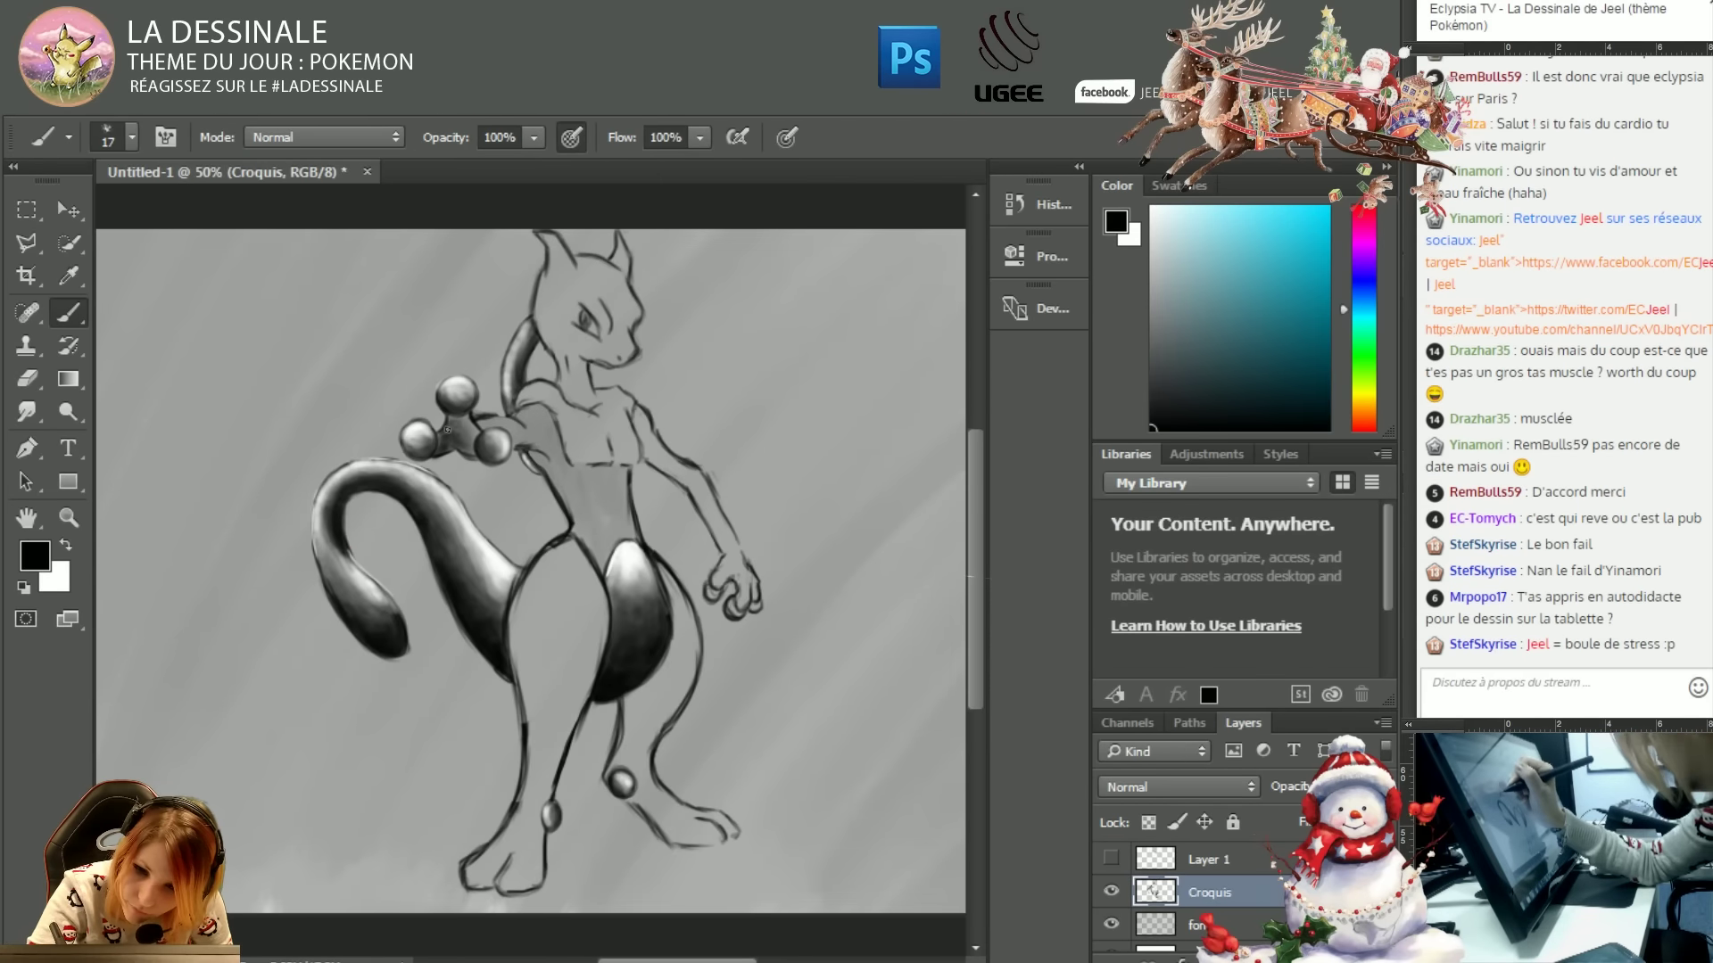
key("bracketleft")
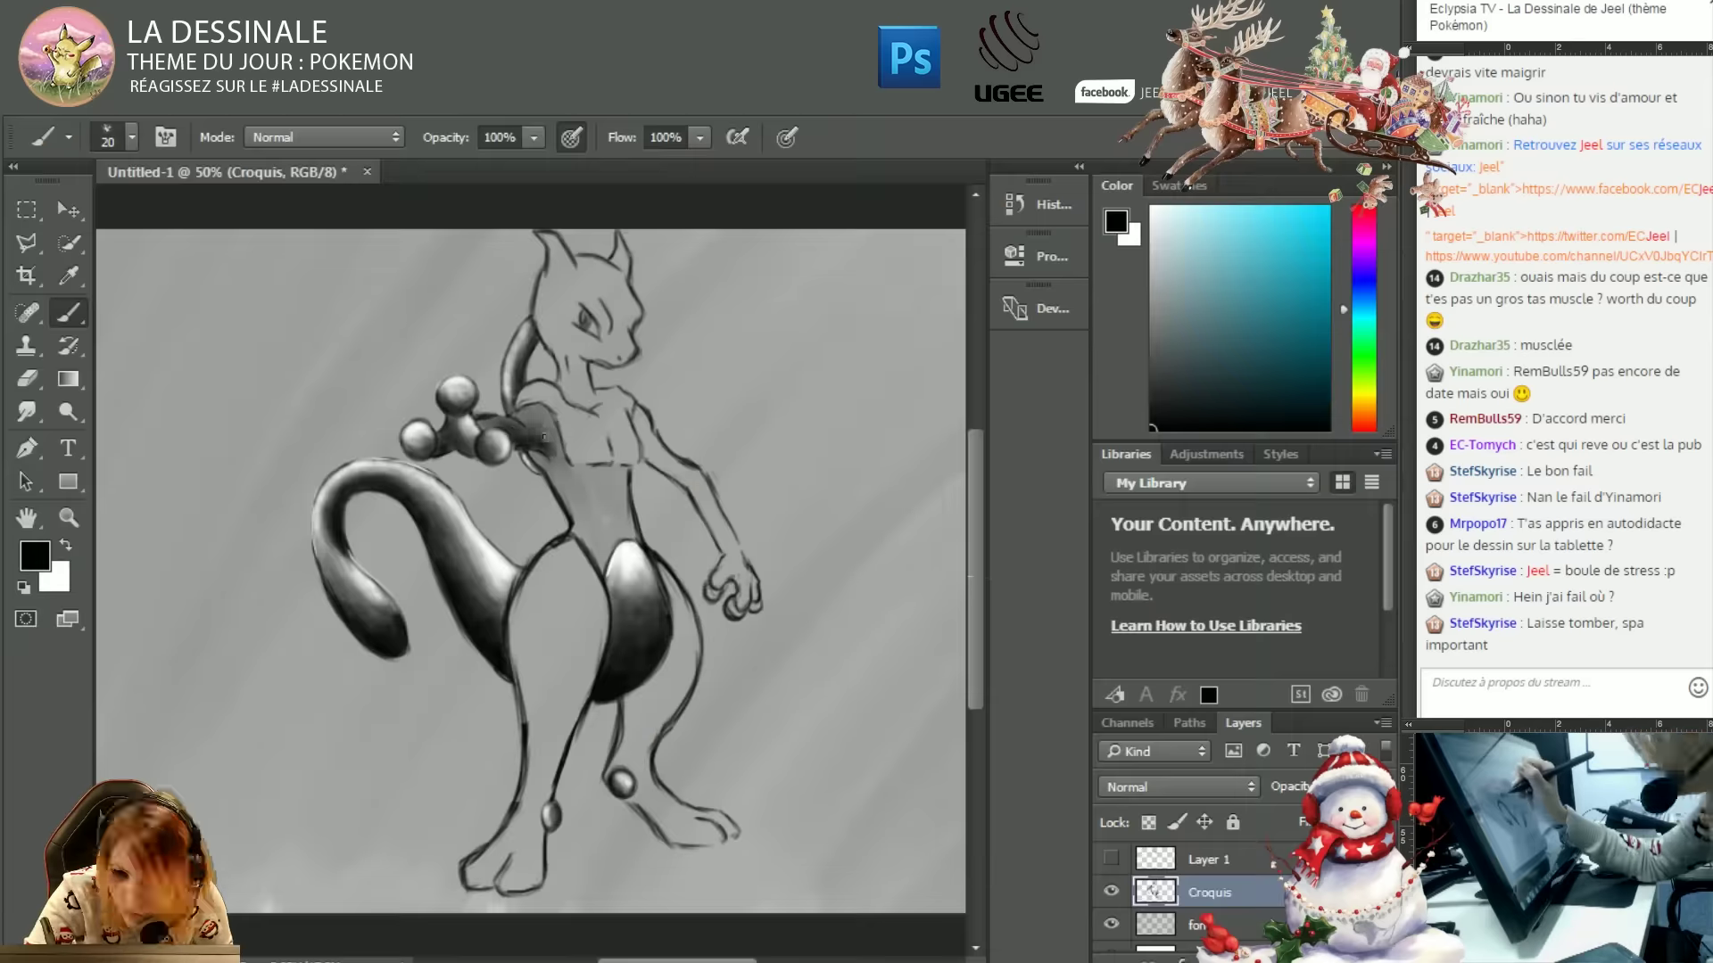
left_click_drag(543, 437, 532, 417)
left_click_drag(619, 474, 576, 535)
Lighten the shoulder area and shade the right leg and foot dark.
key("x")
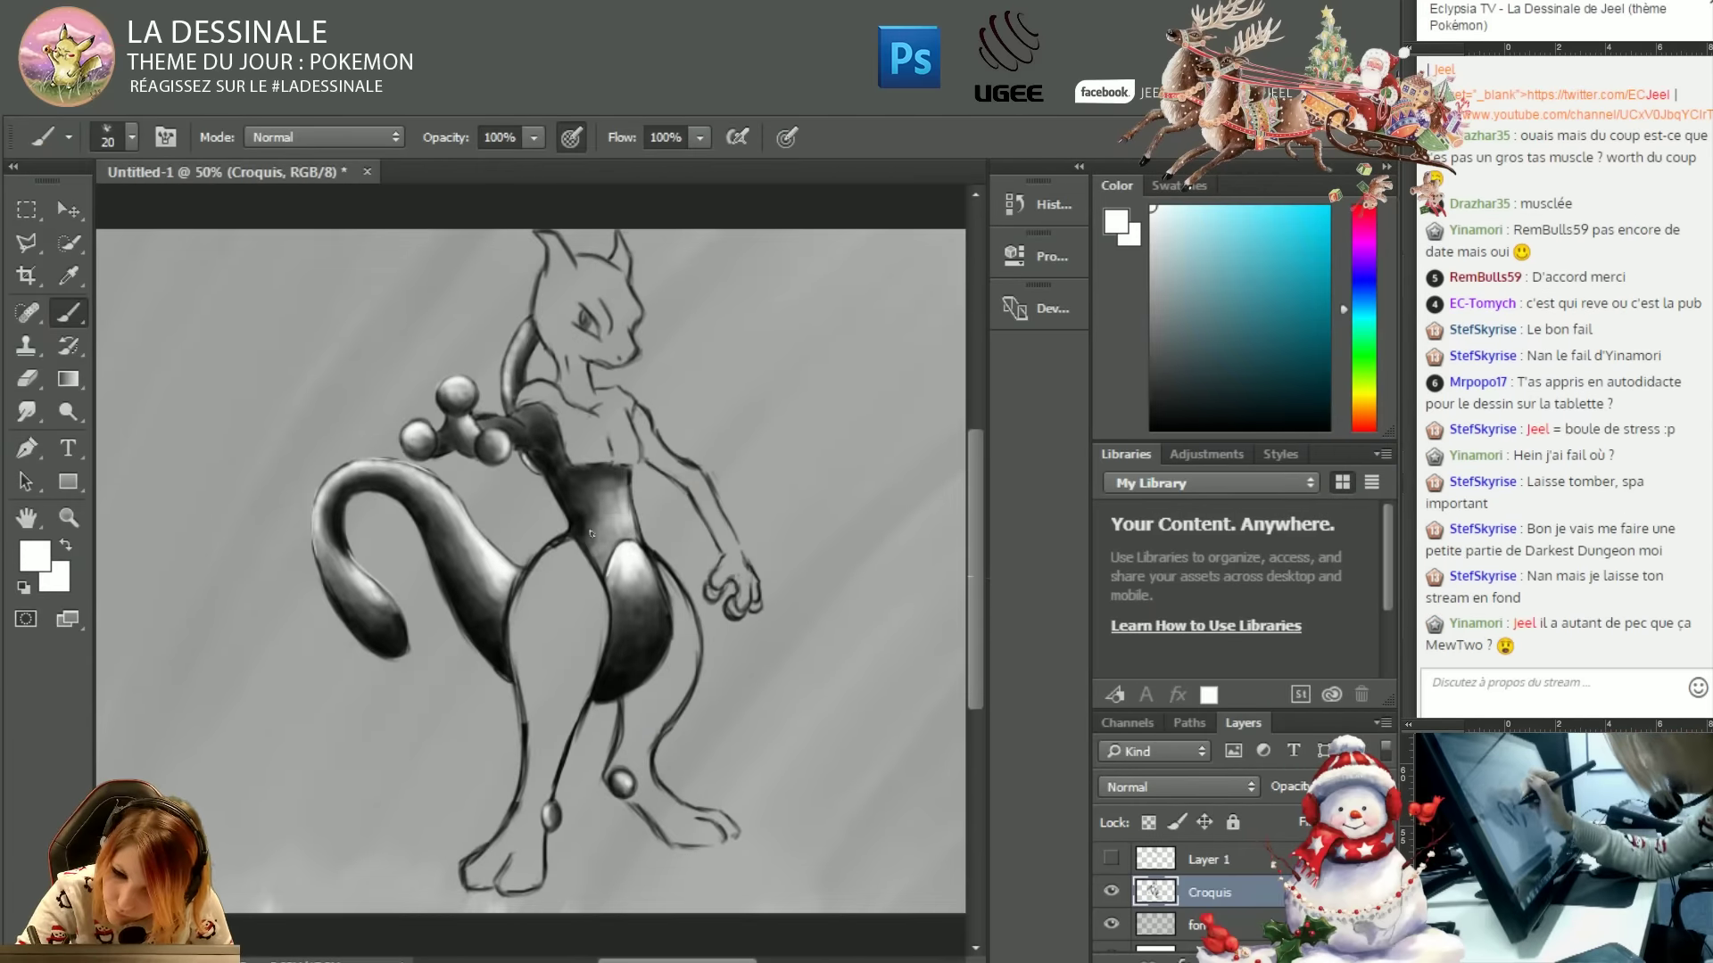
left_click_drag(555, 432, 539, 417)
key("x")
key("bracketright")
key("bracketright")
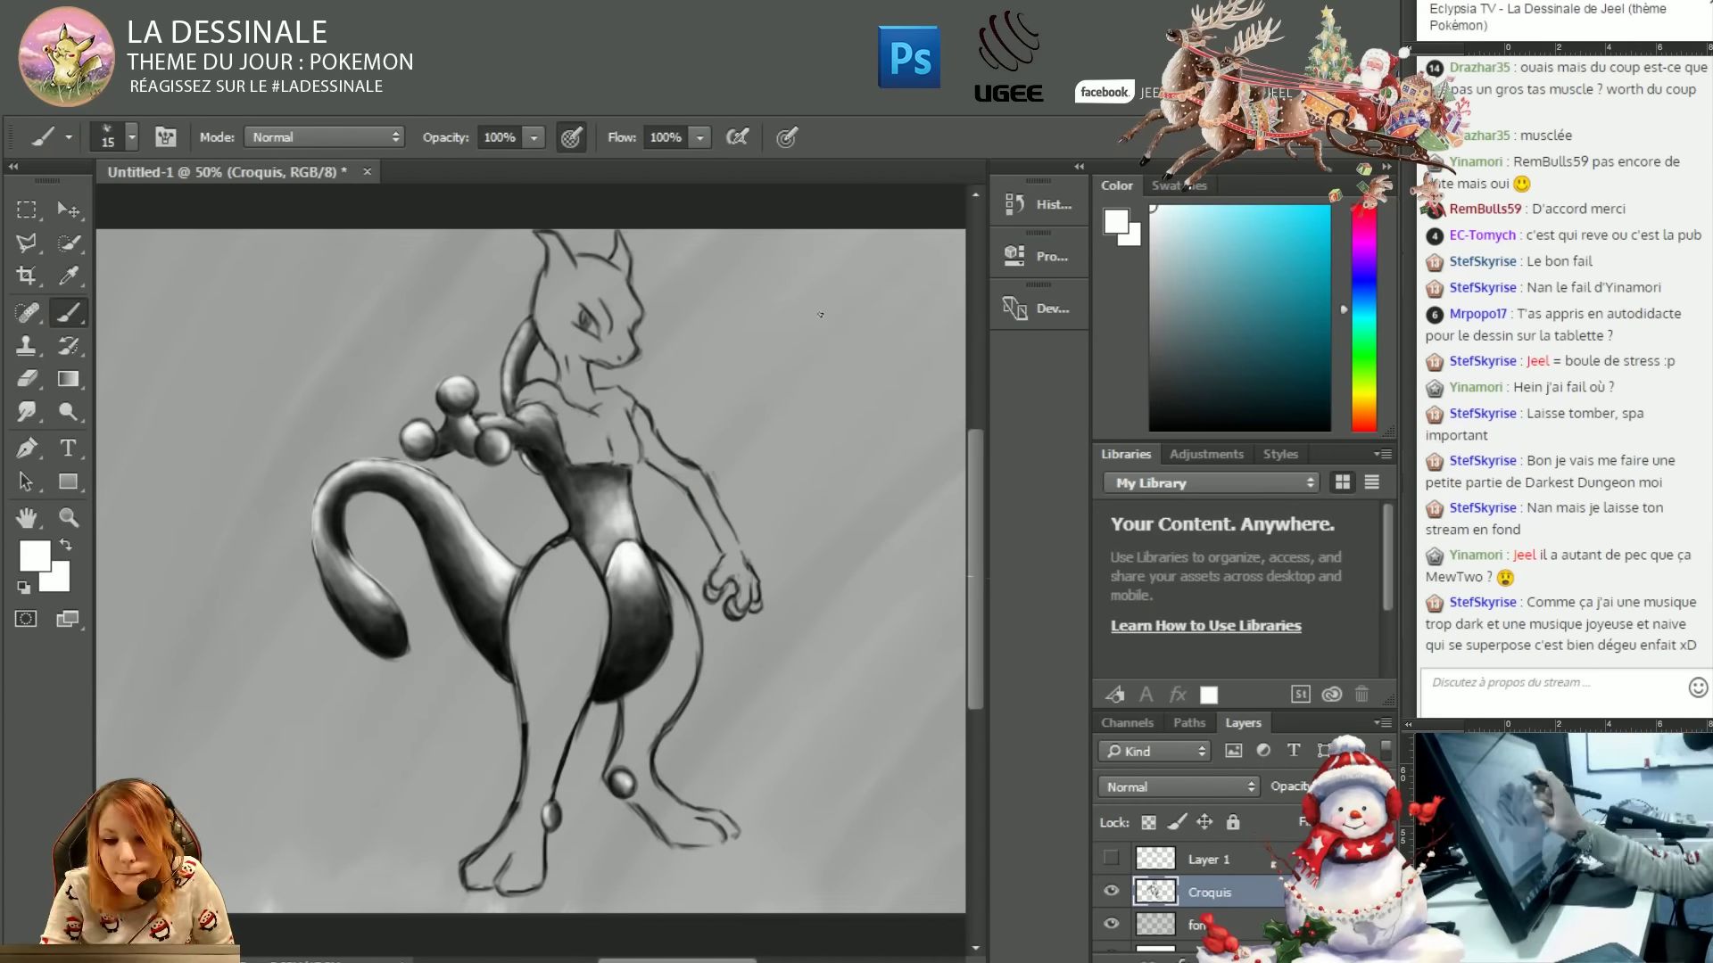
key("x")
key("bracketright")
mouse_move(678, 570)
left_mouse_down()
mouse_move(615, 803)
mouse_move(732, 843)
left_mouse_up()
left_click_drag(687, 606, 627, 687)
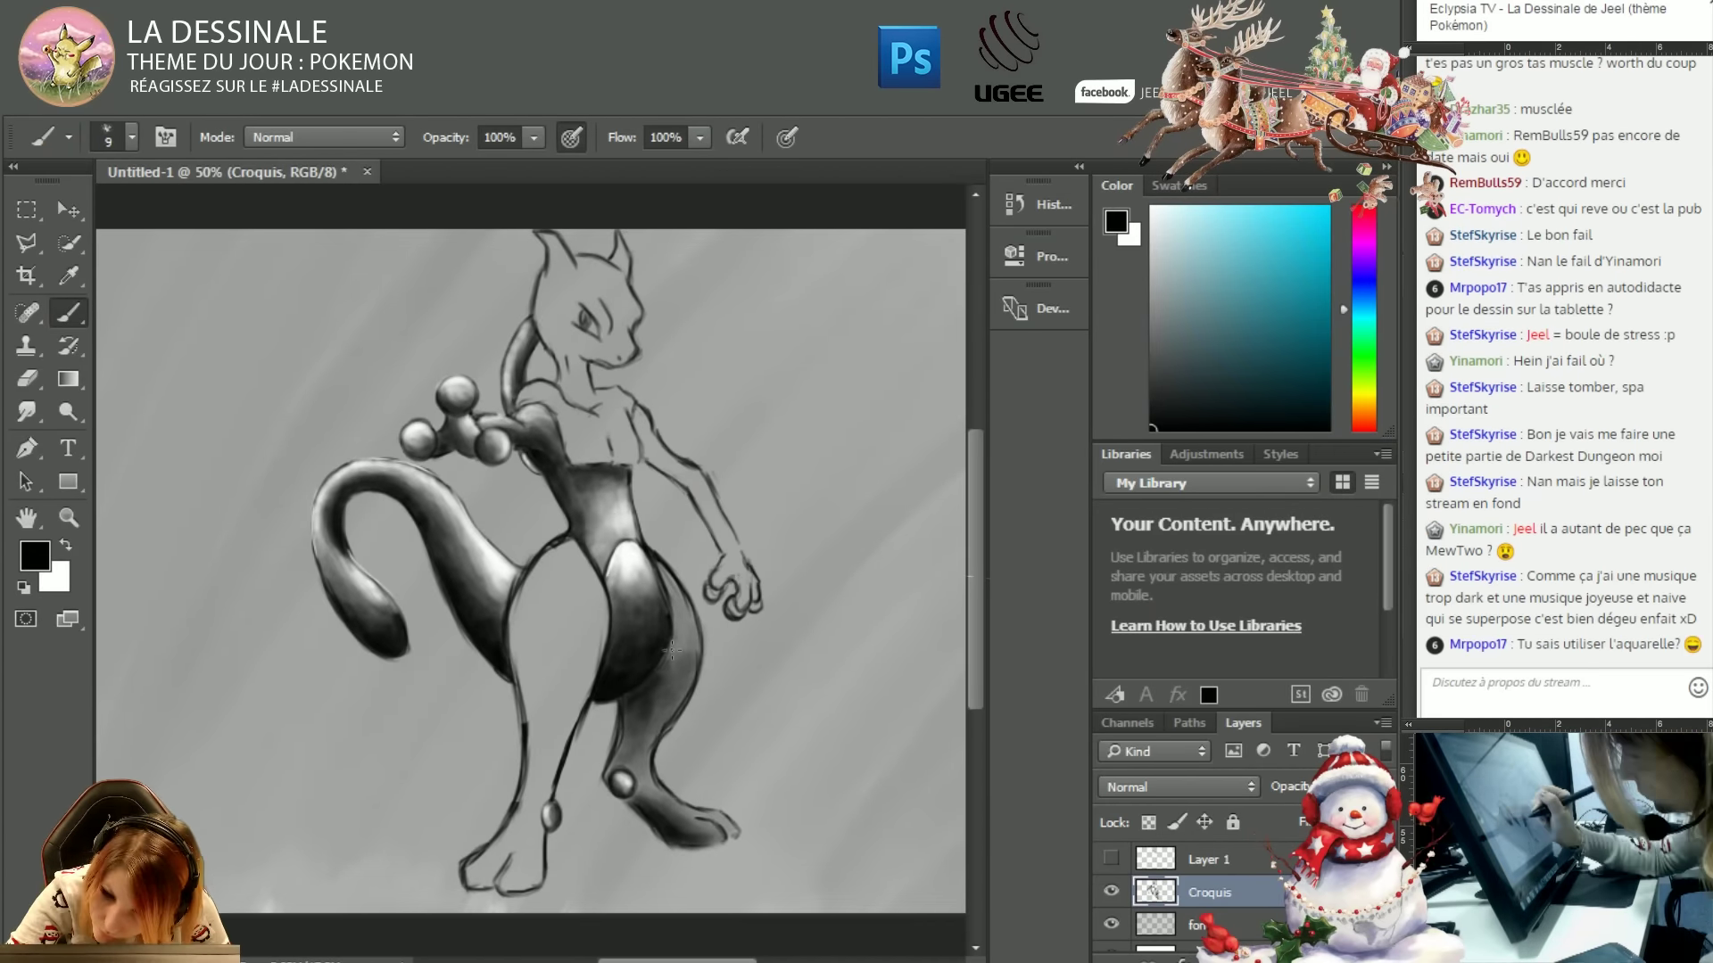
Shade Mewtwo's hand dark and add a dark stroke along the arm.
key("x")
key("bracketright")
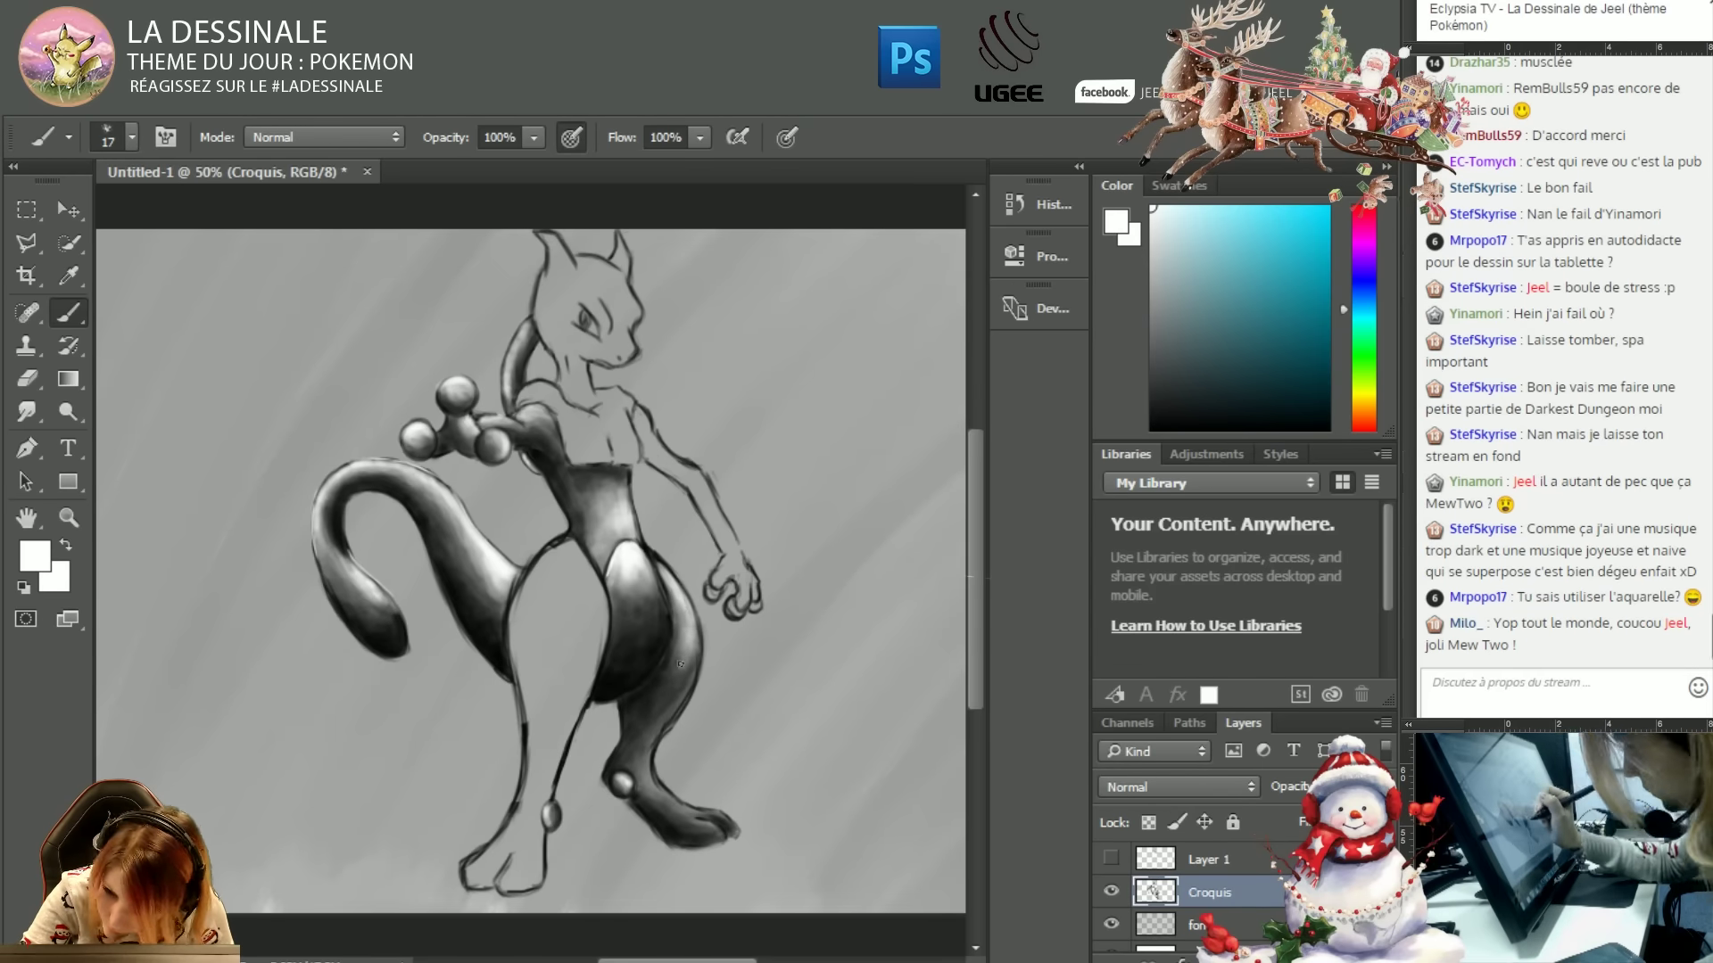
left_click(132, 137)
left_click(669, 714)
left_click(132, 137)
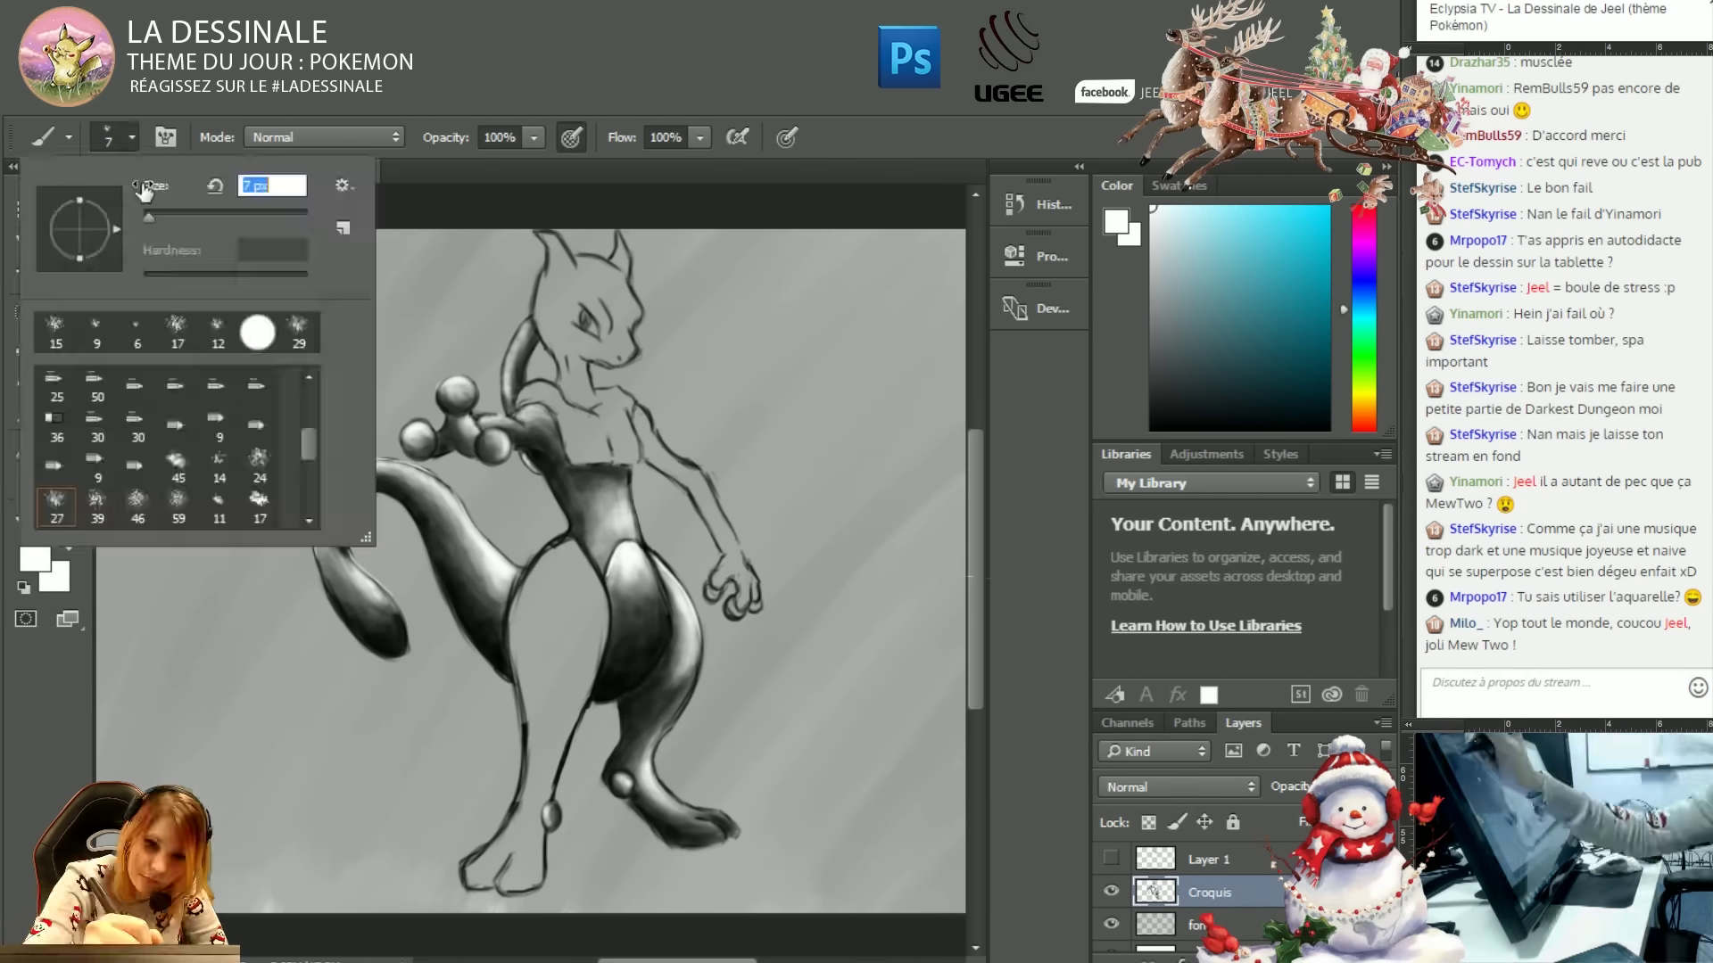
left_click(709, 812)
key("x")
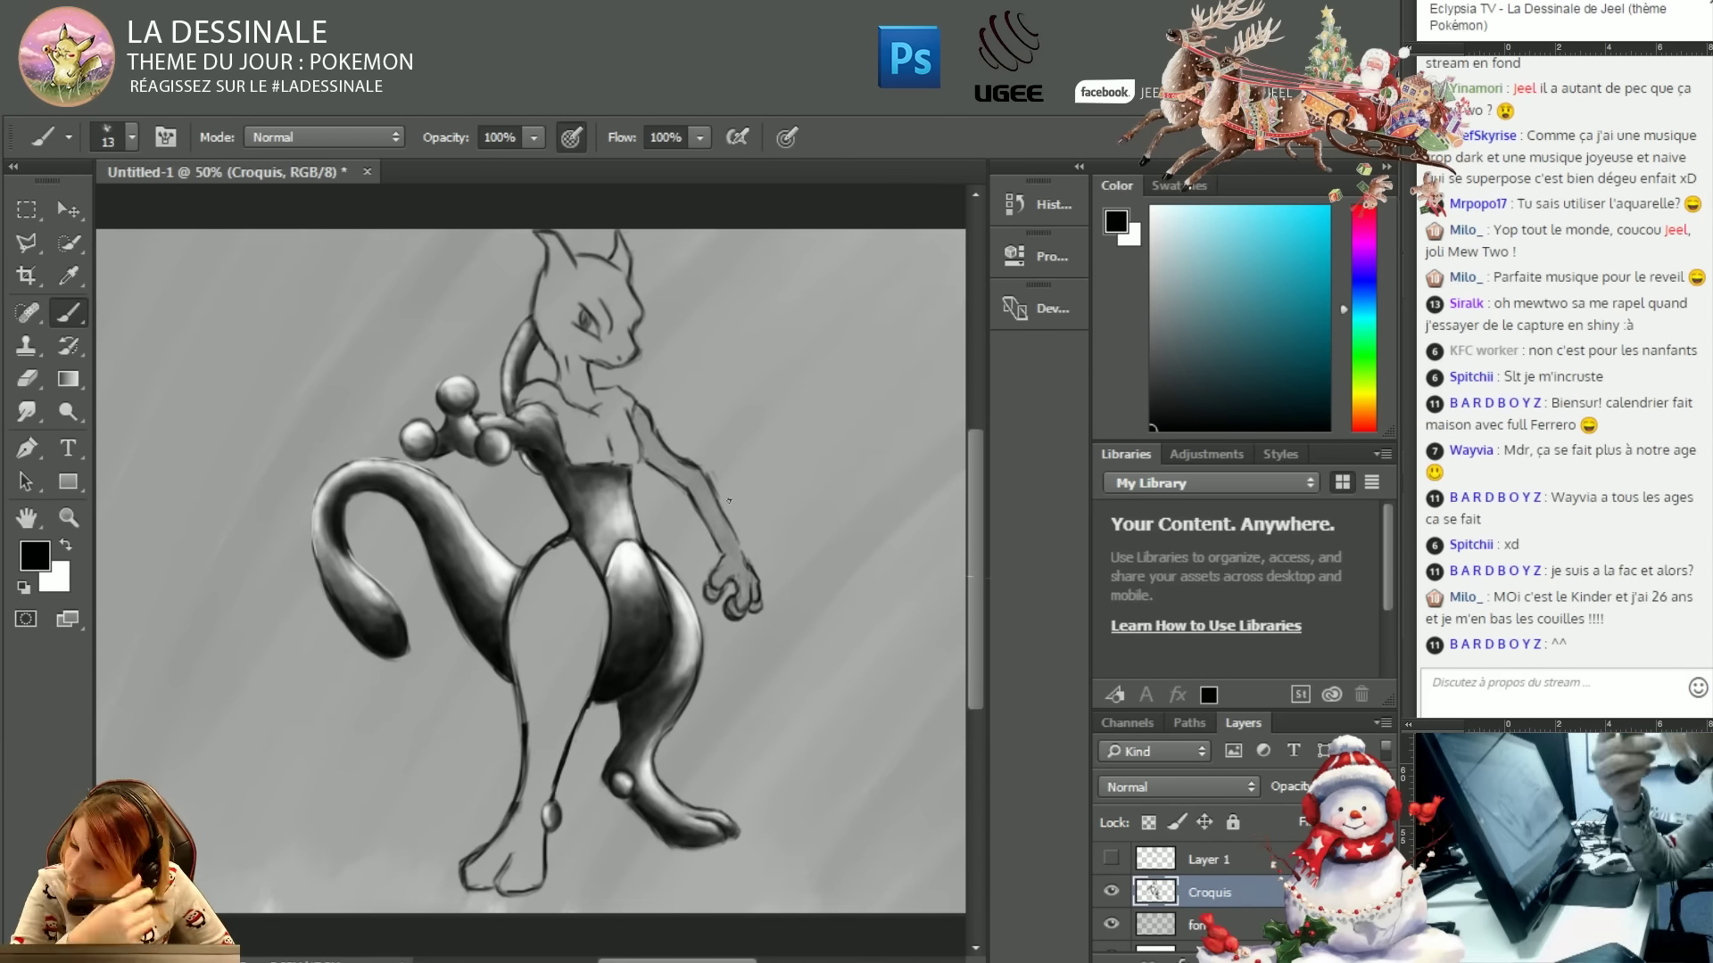
left_click_drag(714, 594, 727, 571)
key("x")
key("bracketleft")
key("bracketleft")
key("bracketleft")
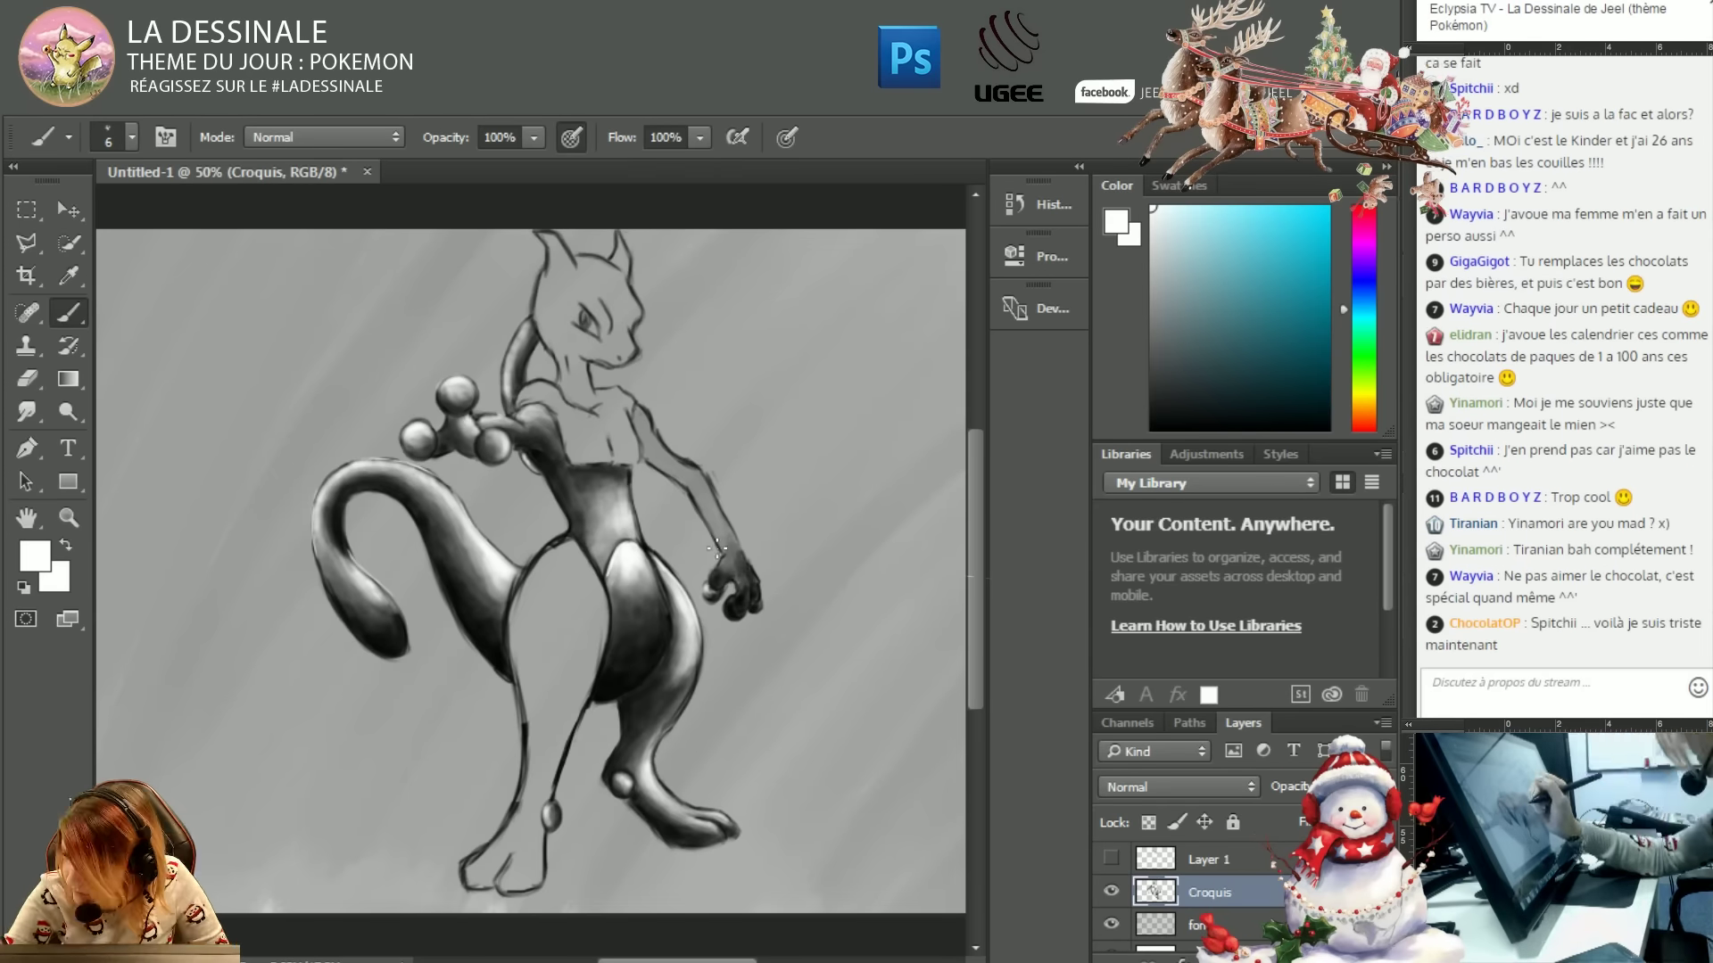
left_click_drag(737, 491, 622, 390)
Paint grey shading over the head, neck and chest.
key("x")
key("bracketright")
key("bracketright")
key("bracketright")
key("x")
key("bracketleft")
key("bracketleft")
key("bracketleft")
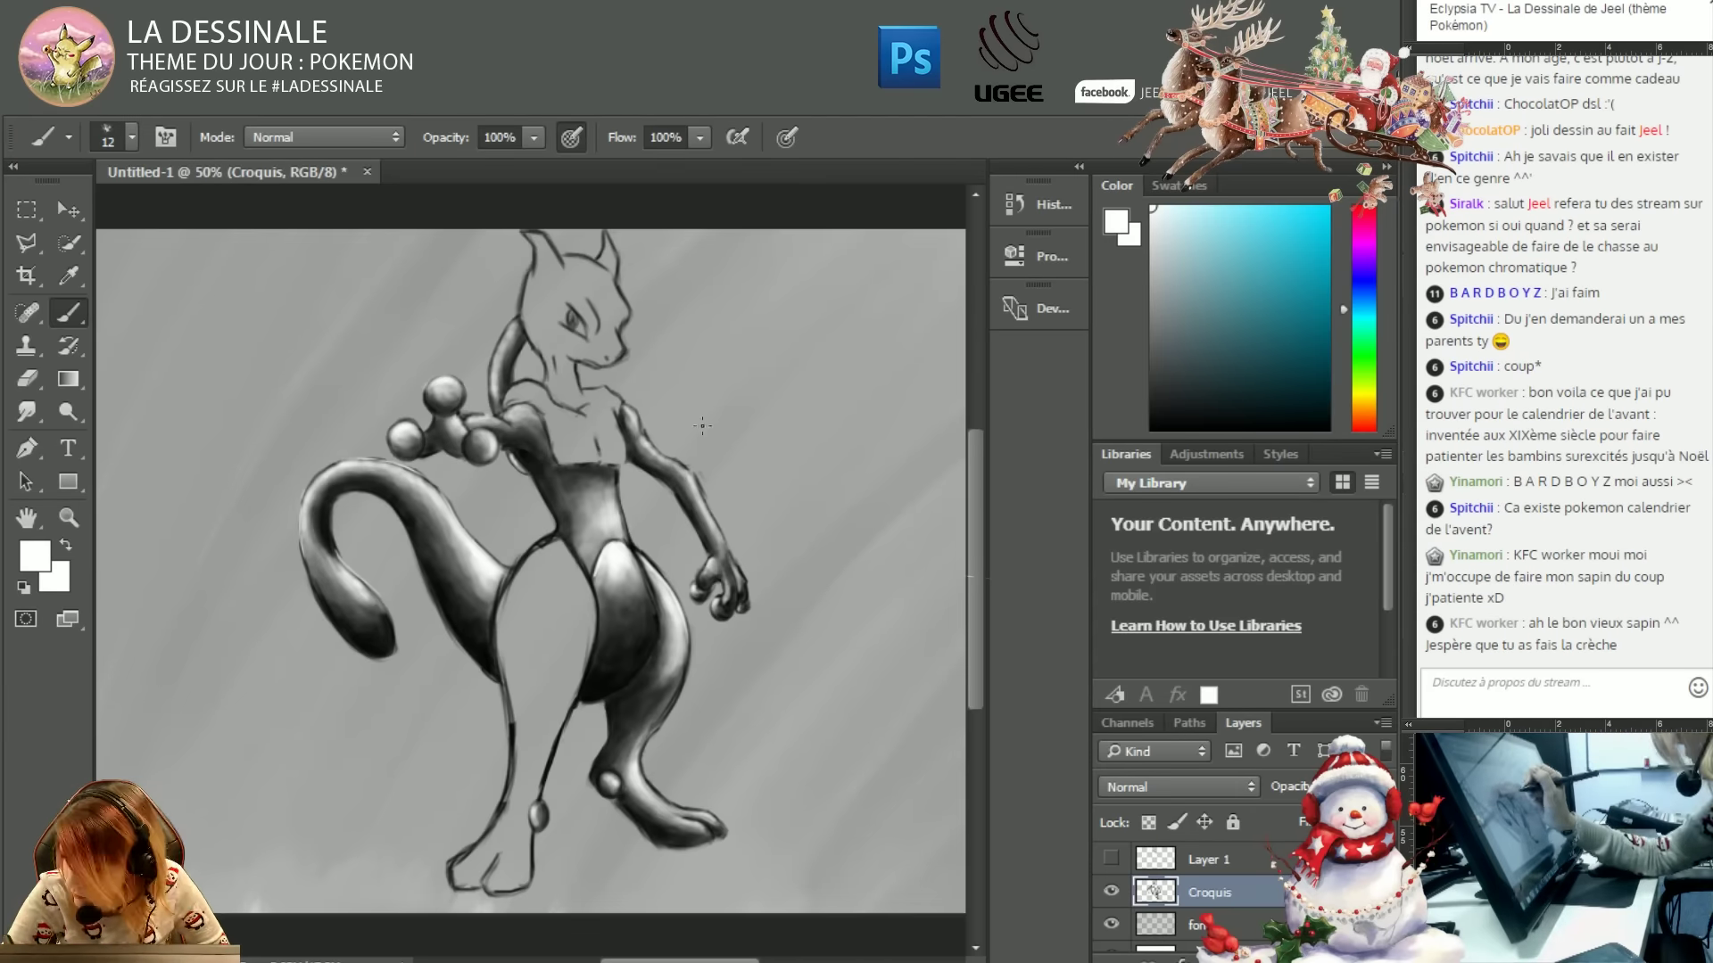
key("bracketright")
key("bracketright")
left_click_drag(607, 294, 535, 420)
mouse_move(571, 241)
left_mouse_down()
mouse_move(554, 348)
mouse_move(509, 401)
mouse_move(580, 446)
mouse_move(598, 419)
mouse_move(504, 397)
left_mouse_up()
Deepen the dark shading on Mewtwo's head and face.
key("x")
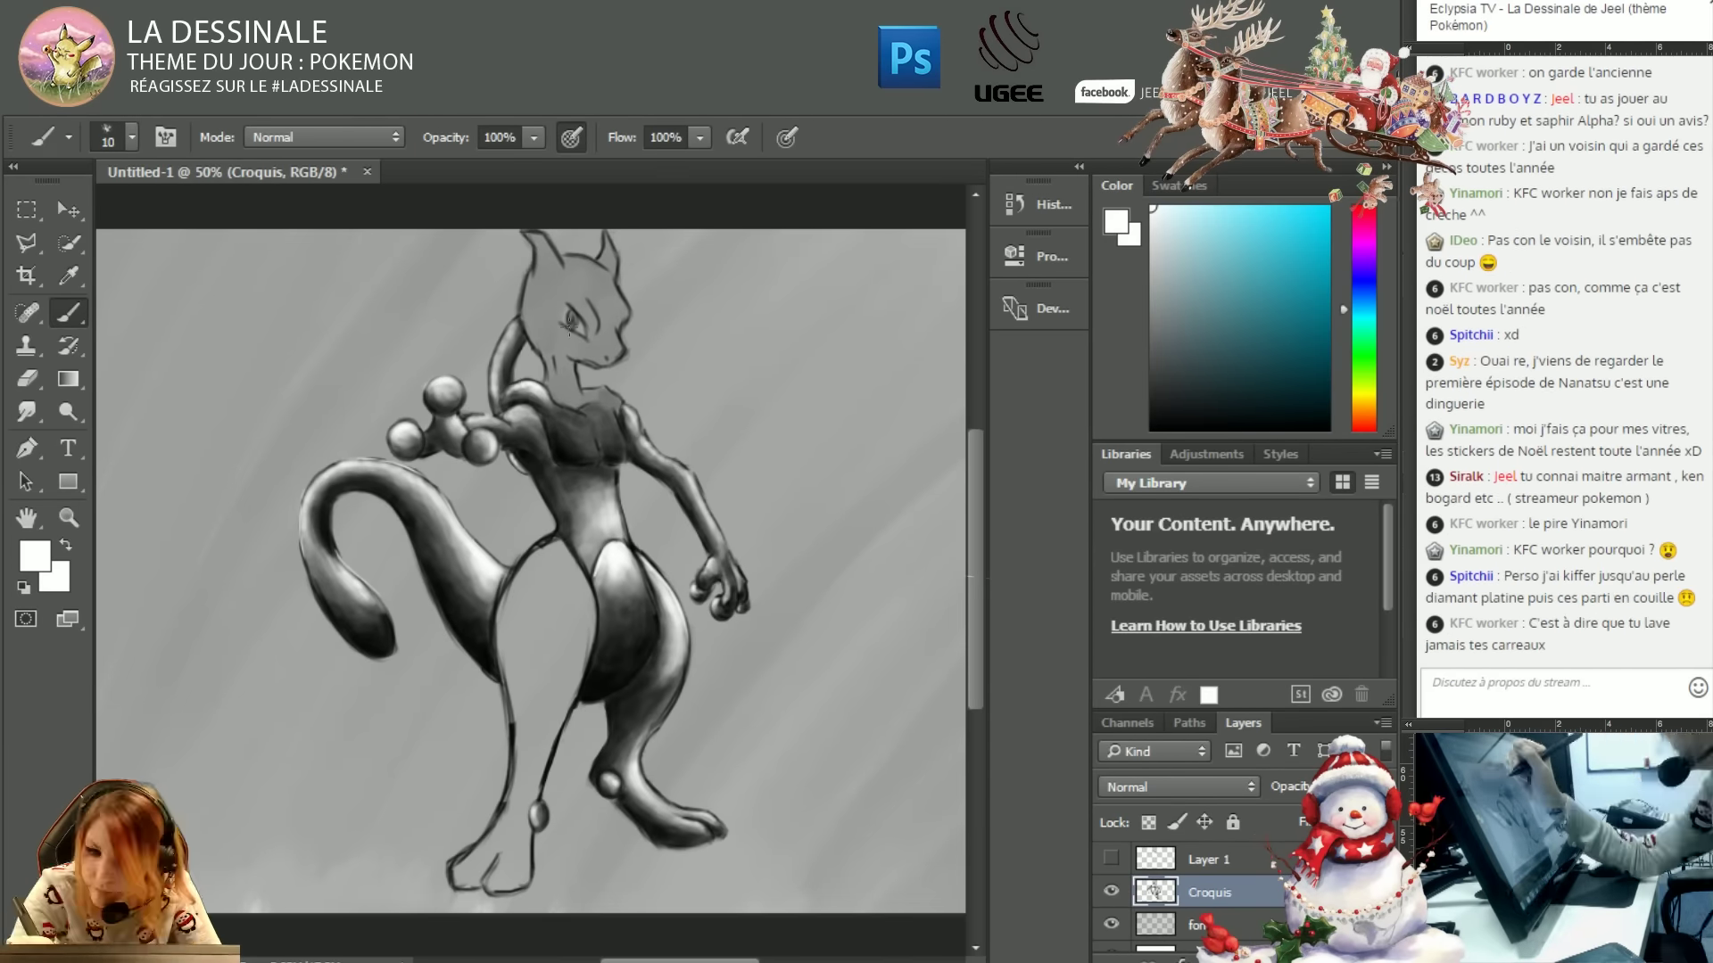
key("bracketleft")
key("x")
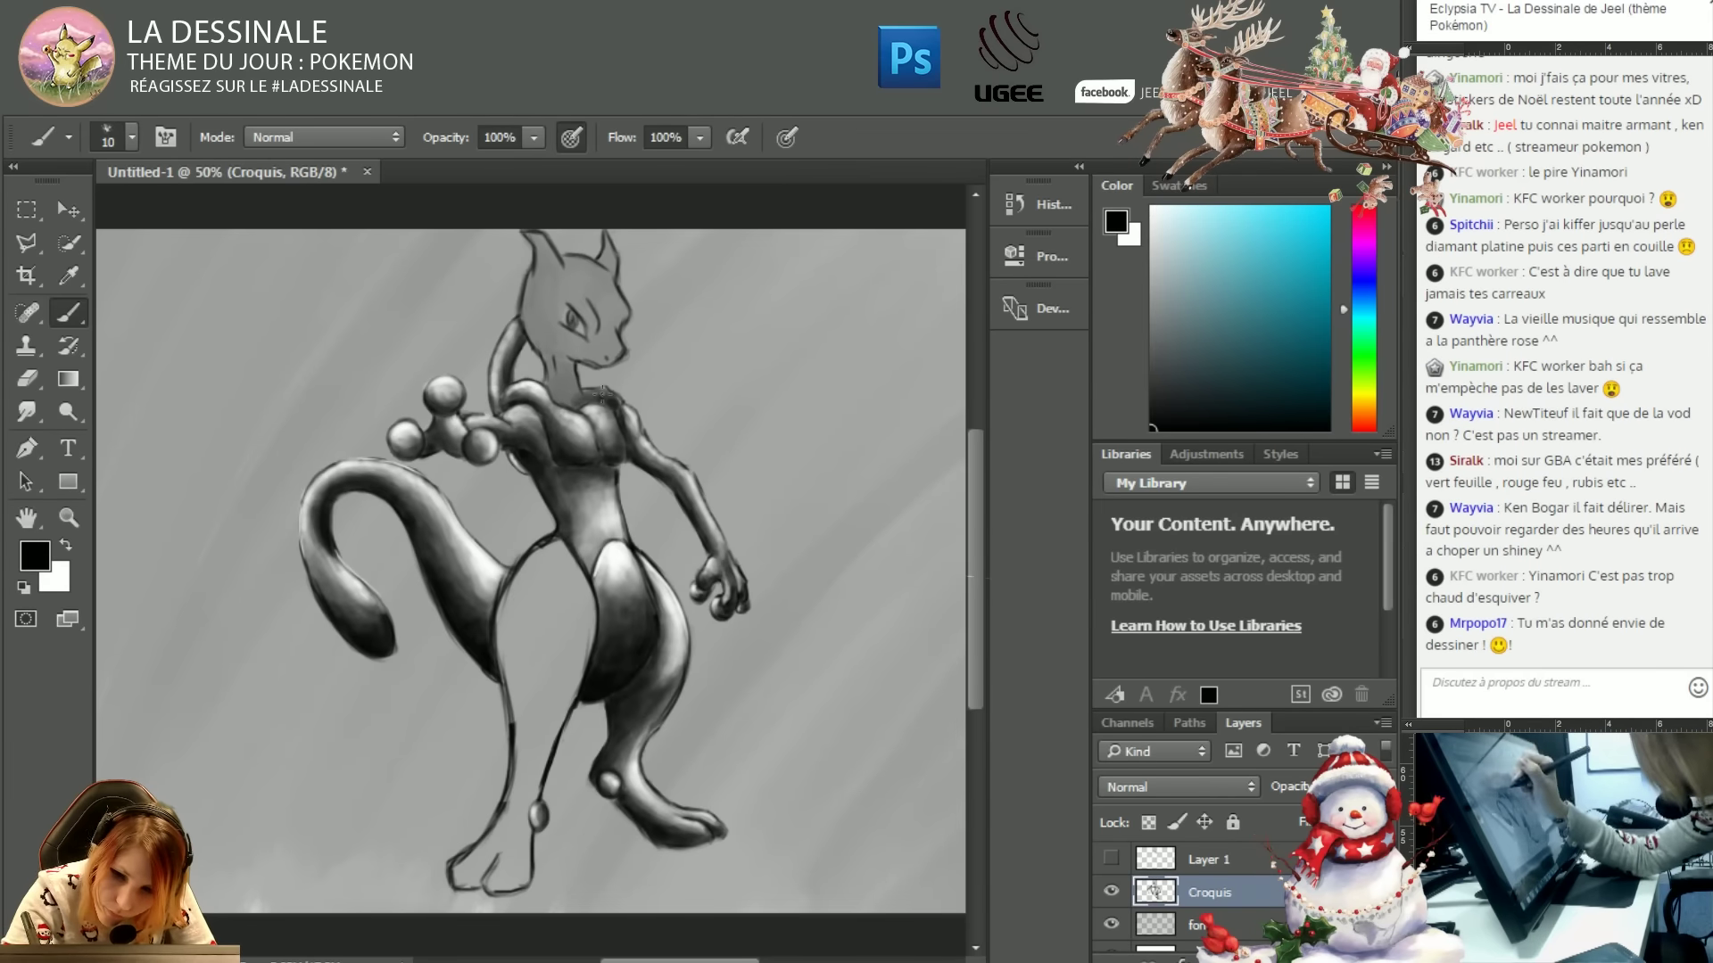
left_click_drag(535, 241, 546, 348)
mouse_move(527, 277)
left_mouse_down()
mouse_move(580, 361)
mouse_move(602, 339)
mouse_move(598, 366)
left_mouse_up()
key("x")
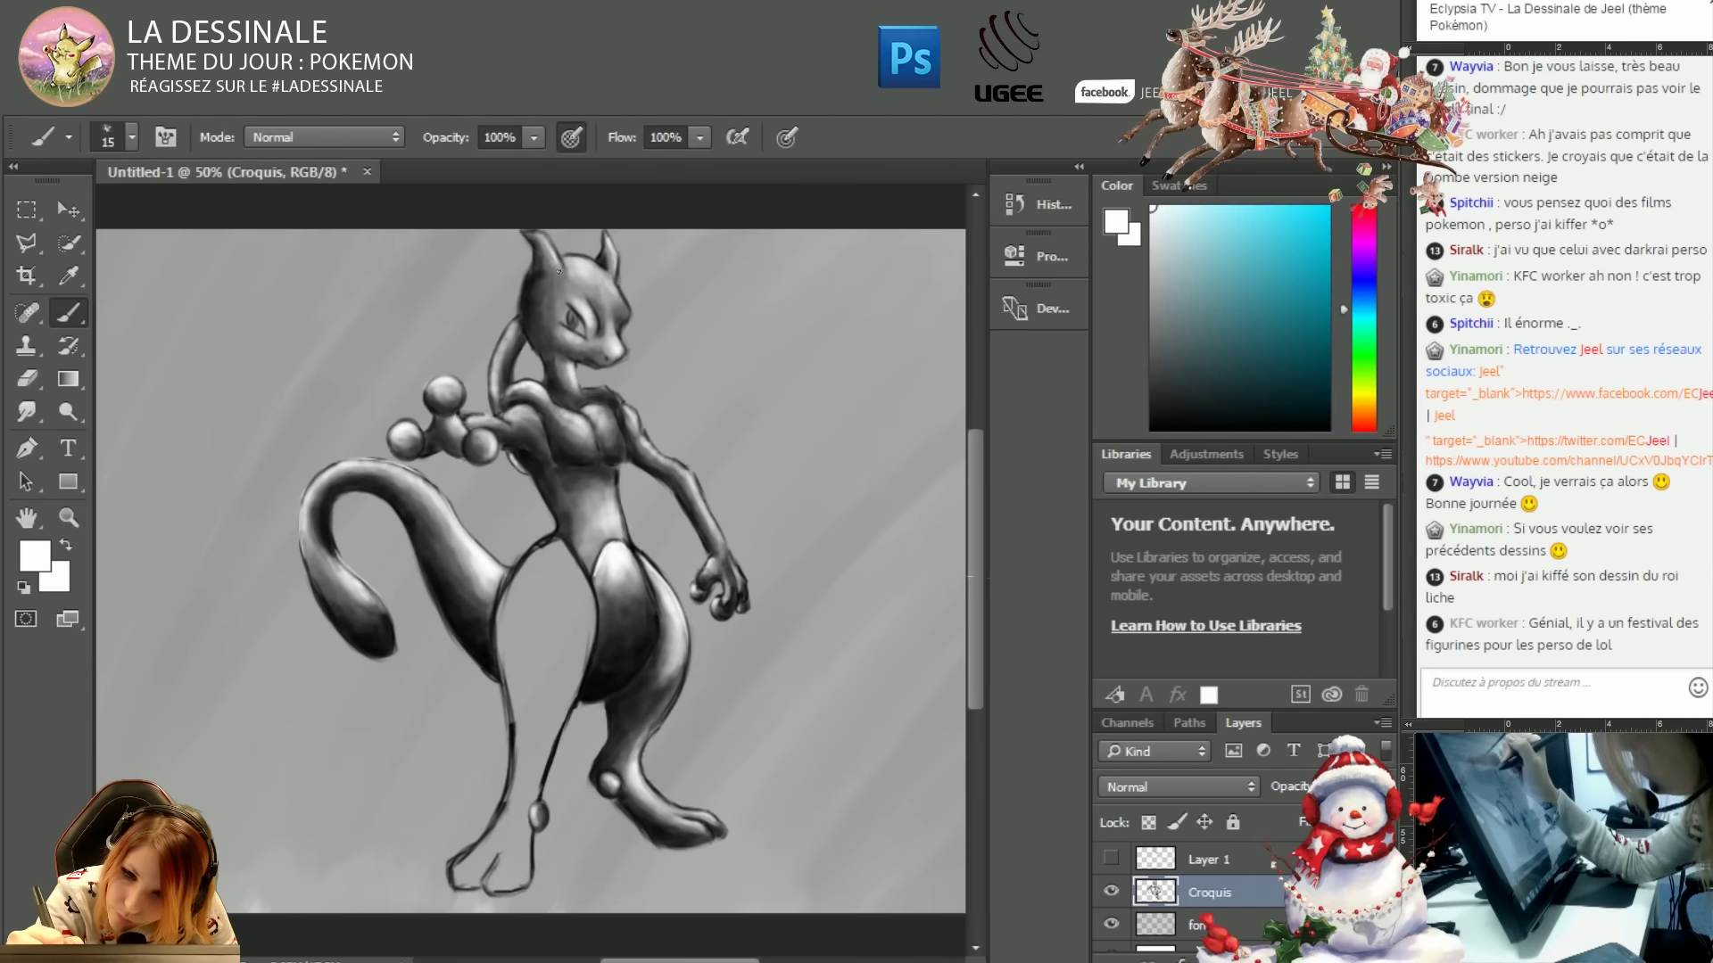
Repaint the leg in flatter grey with dark strokes and white highlights on the leg, foot and thigh.
left_click(132, 136)
key("m")
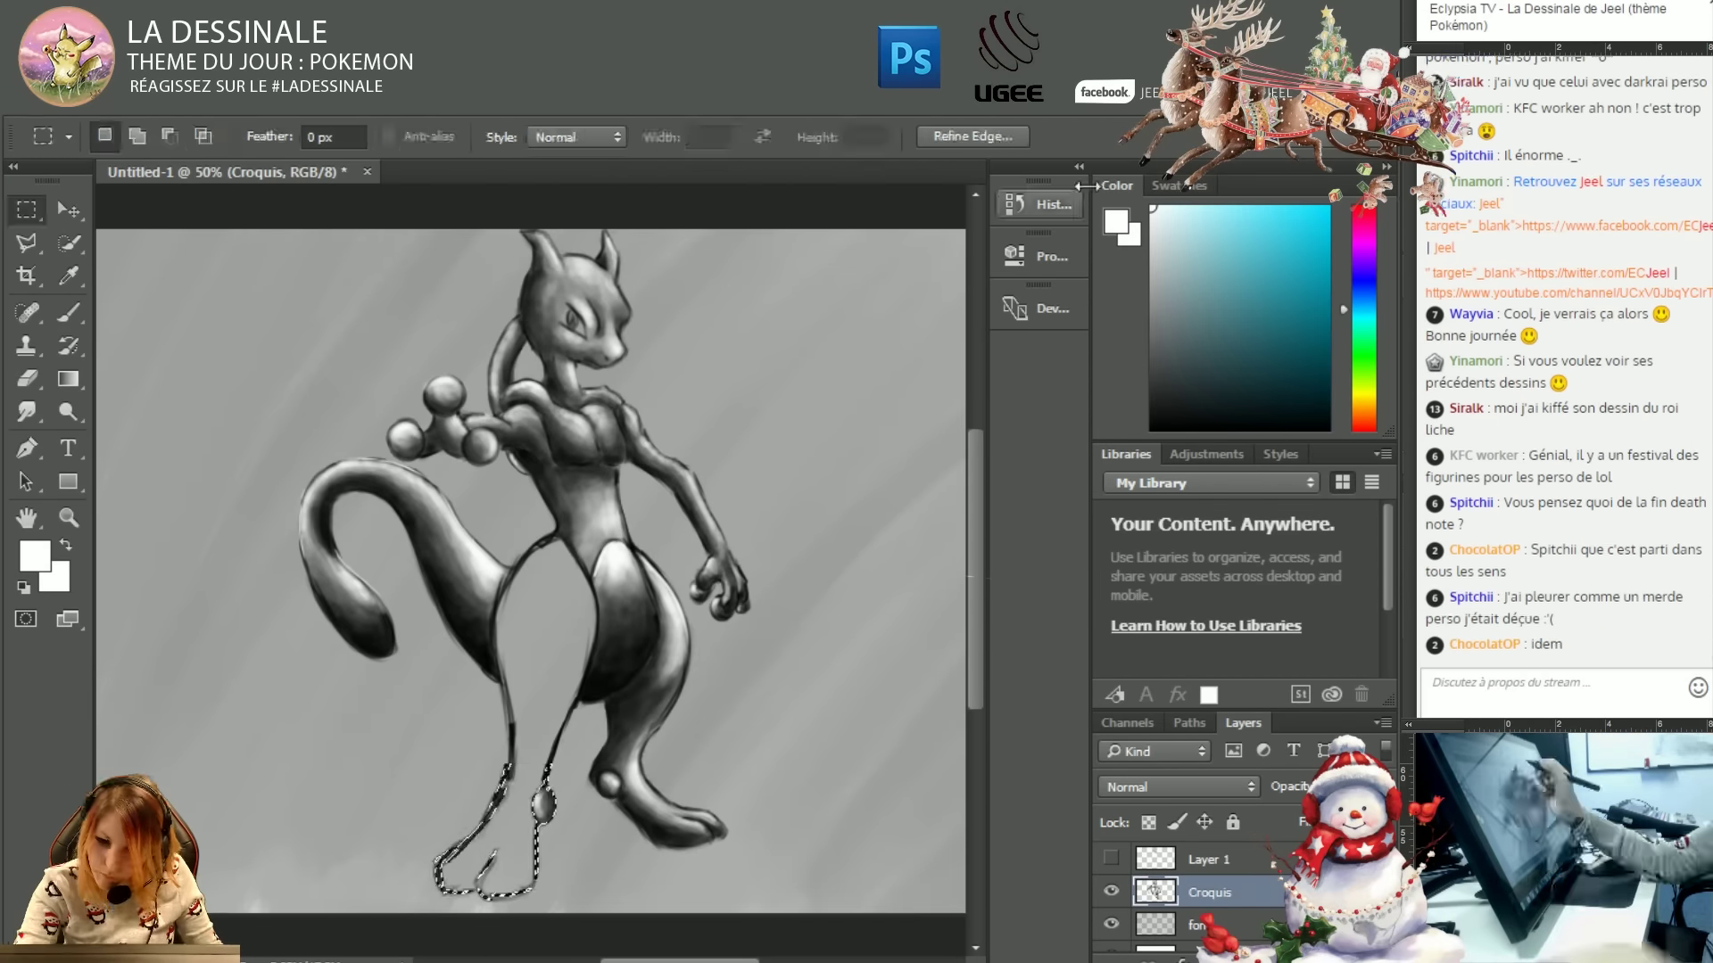
key("b")
key("x")
mouse_move(544, 571)
left_mouse_down()
mouse_move(531, 734)
mouse_move(486, 885)
left_mouse_up()
left_click_drag(516, 692, 545, 843)
key("x")
left_click_drag(446, 870, 505, 843)
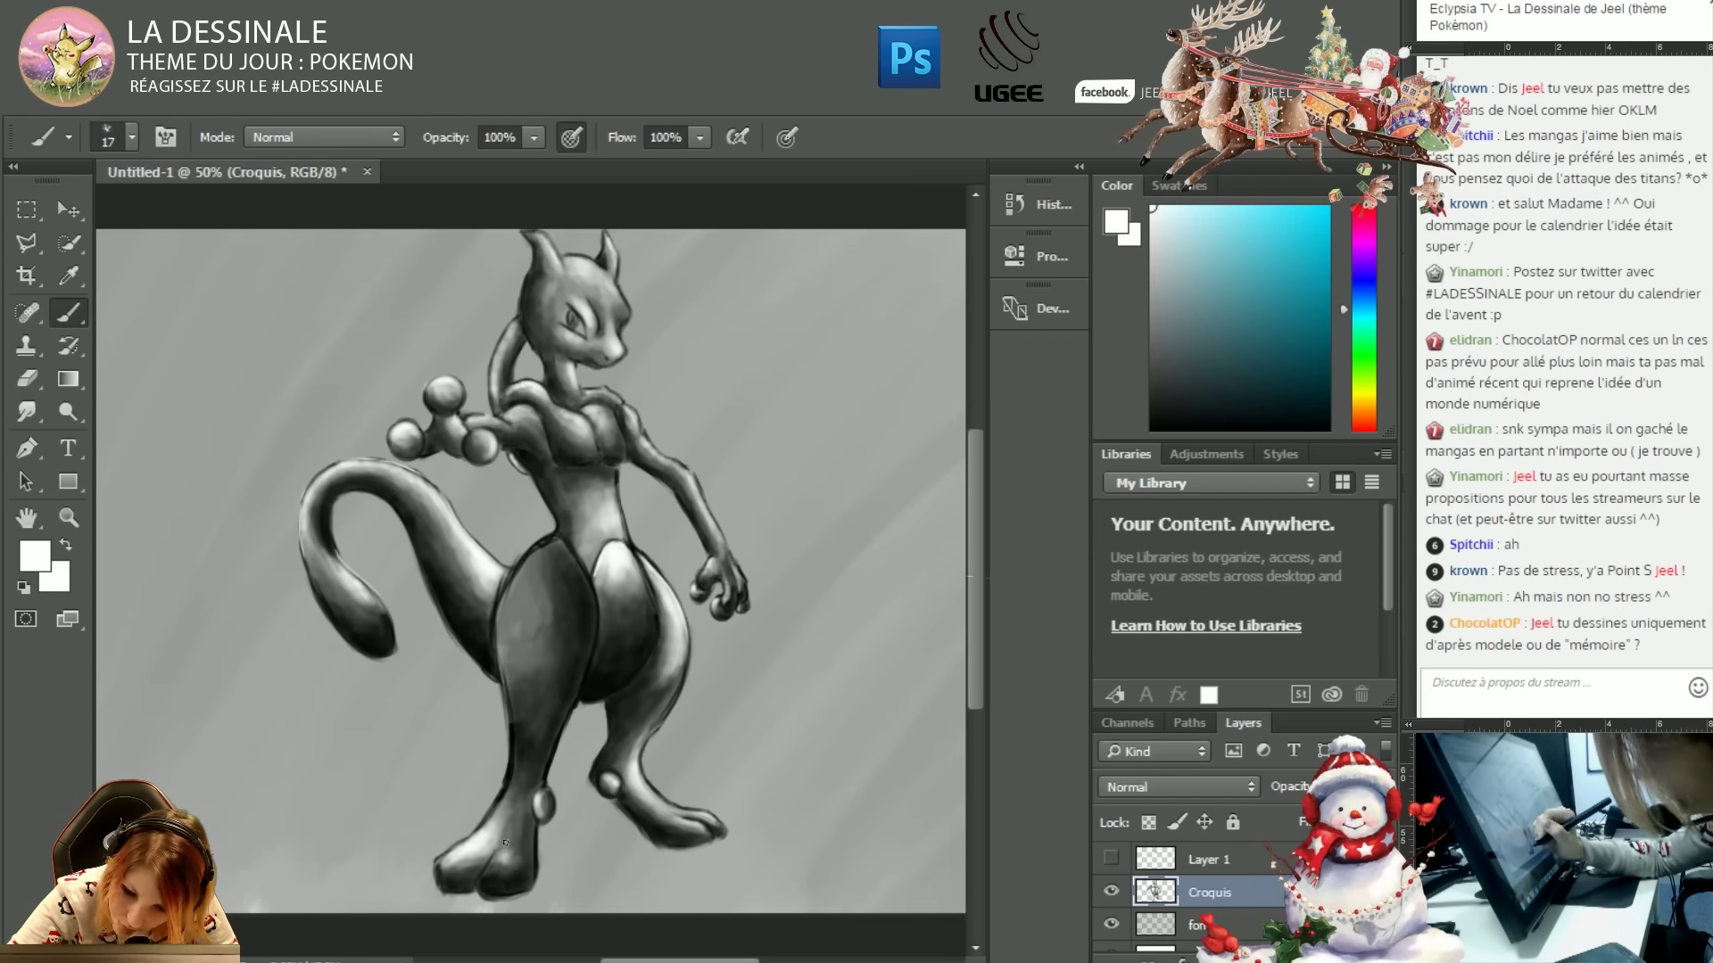
key("x")
mouse_move(535, 553)
left_mouse_down()
mouse_move(504, 664)
mouse_move(518, 583)
left_mouse_up()
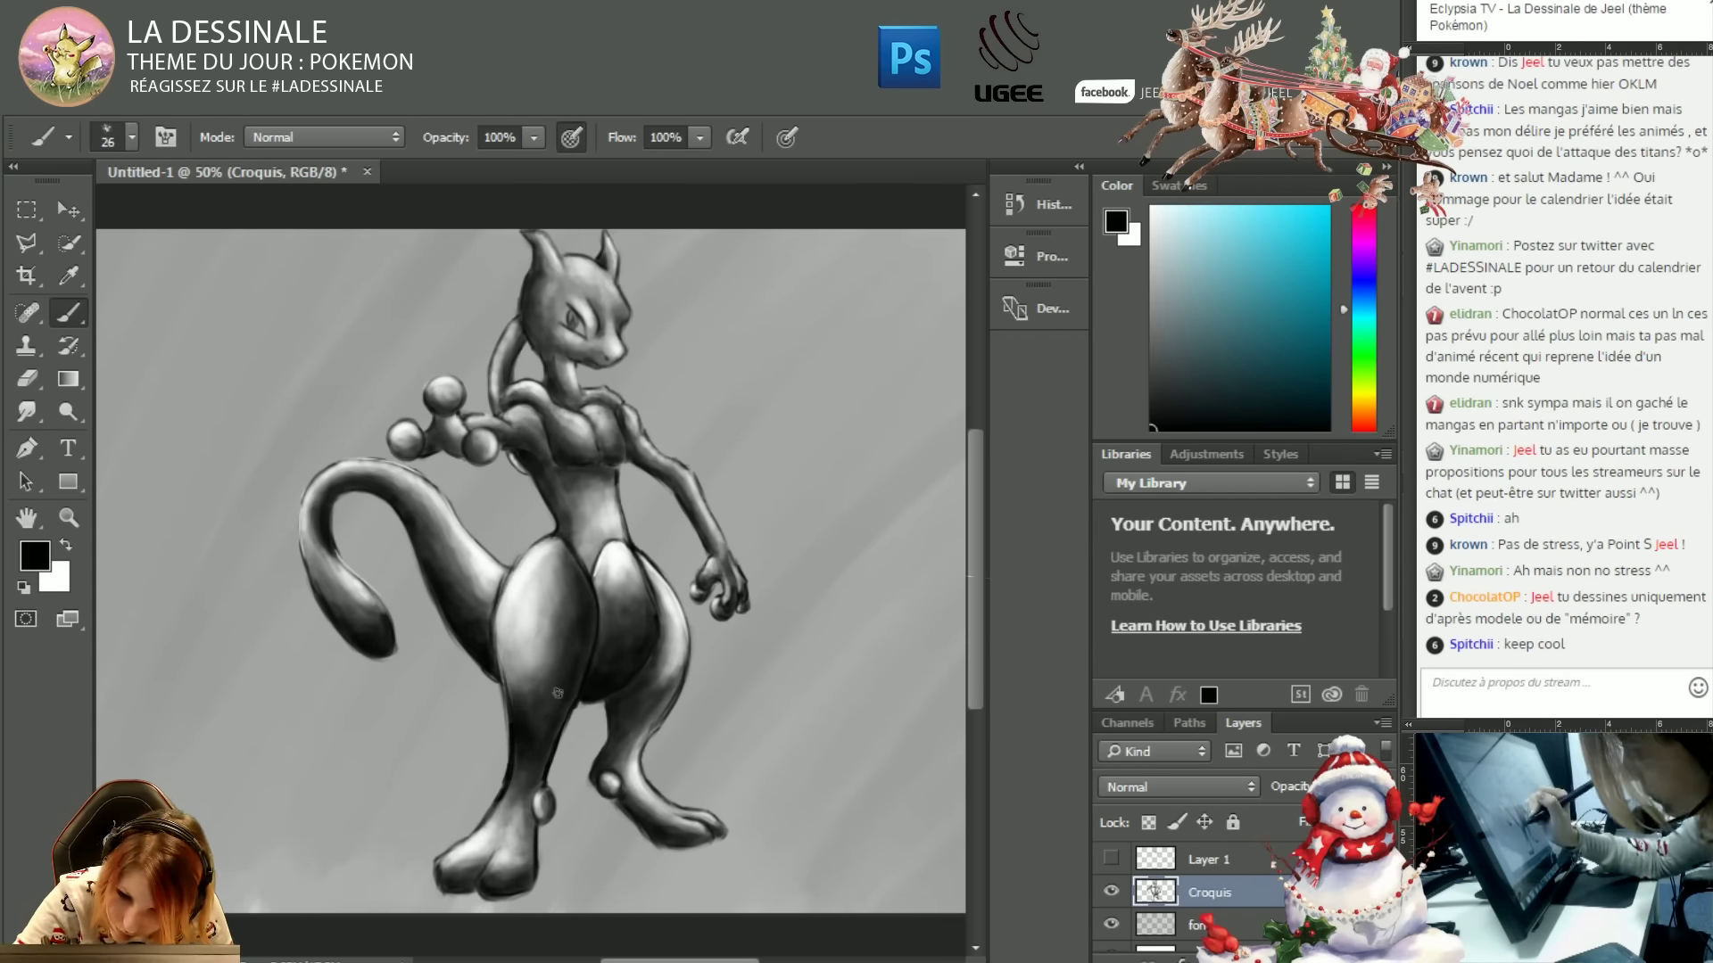
Zoom out to the whole canvas and move to the fond layer with a large brush.
key("x")
key("ctrl+plus")
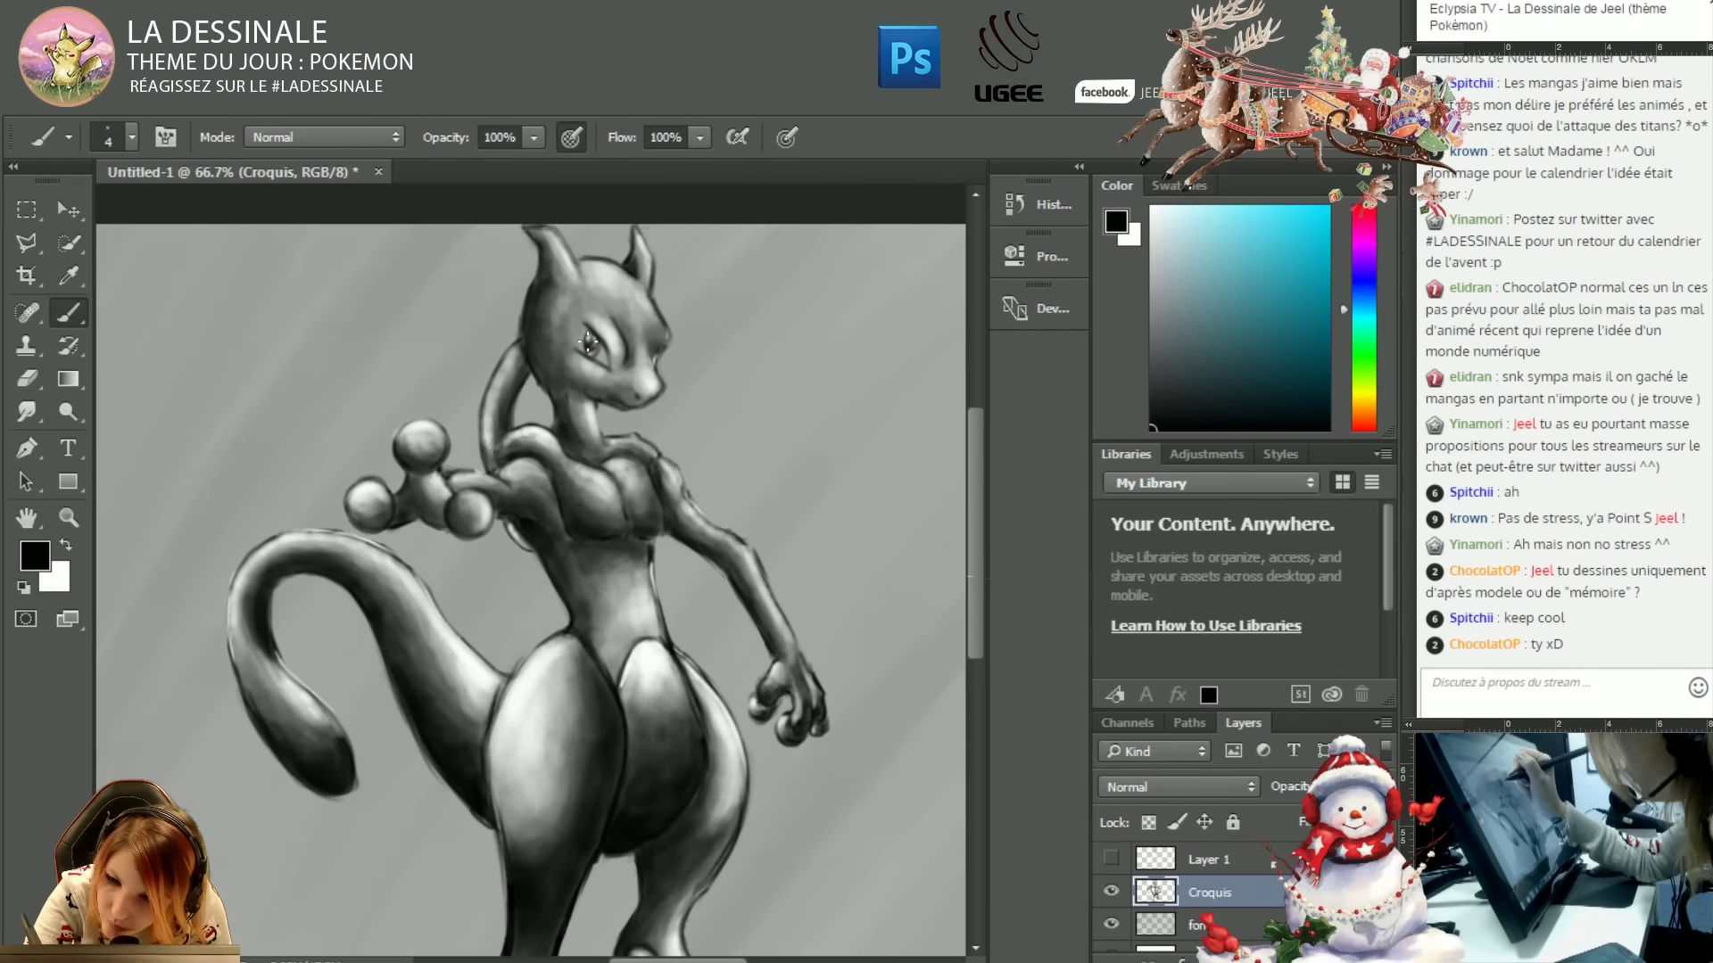
key("x")
key("ctrl+minus")
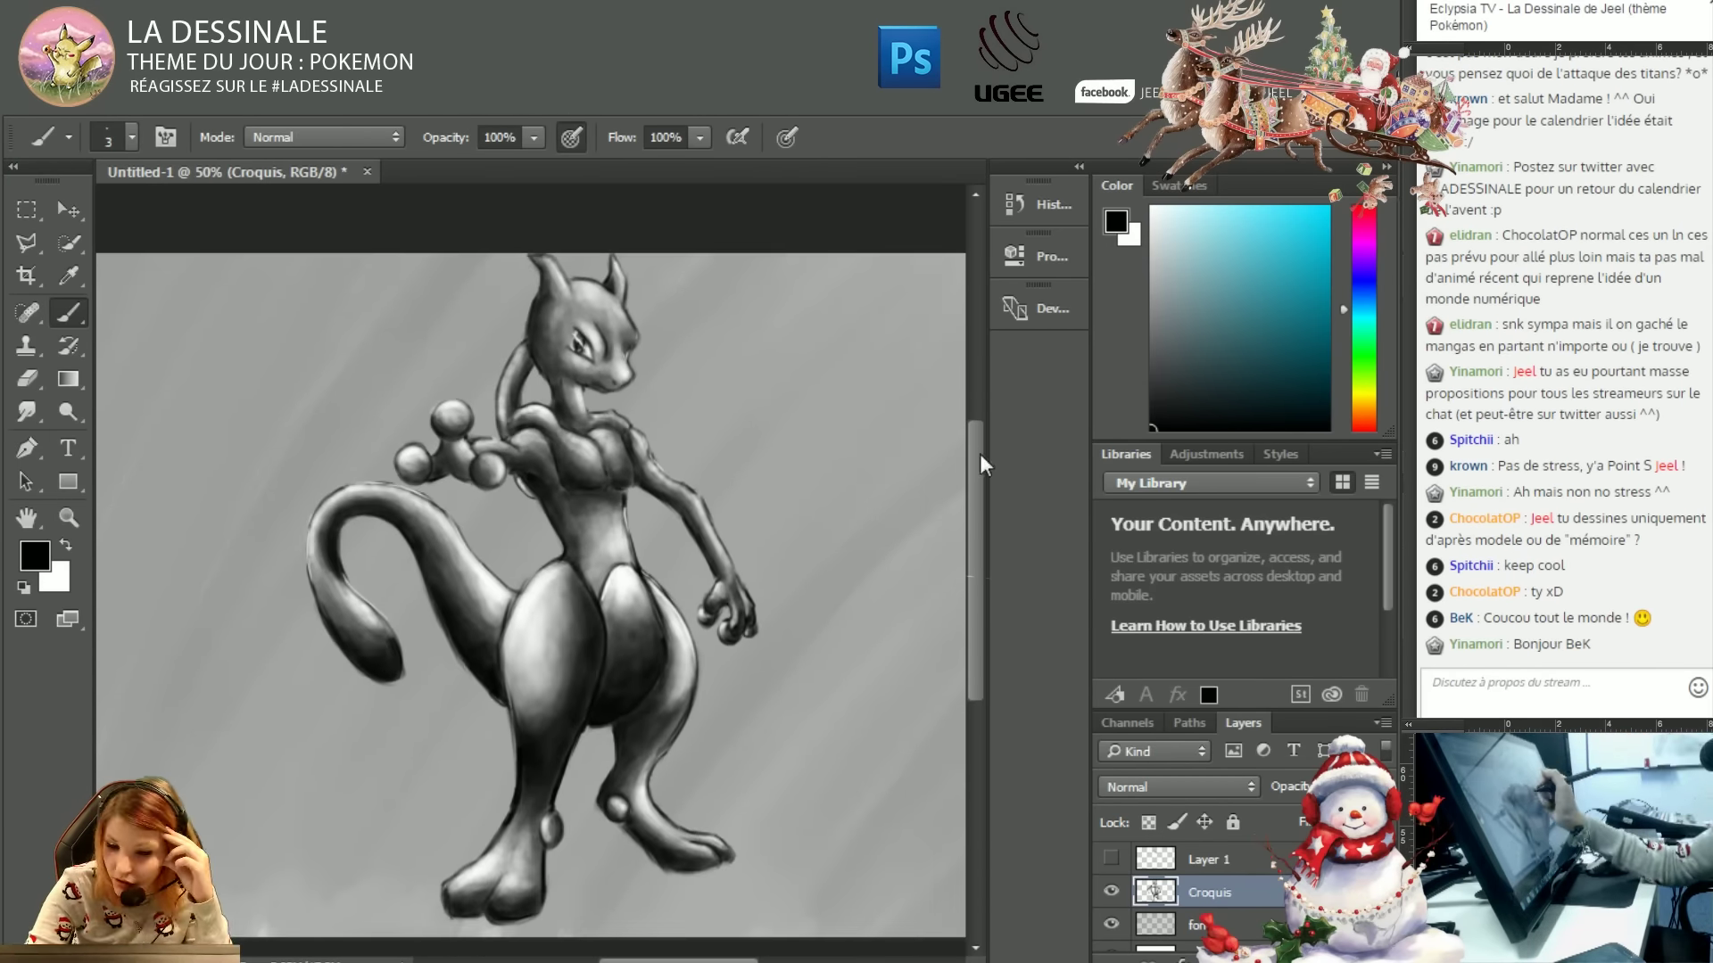
key("e")
key("ctrl+minus")
key("b")
key("alt+bracketleft")
Darken the background edges and corners on the fond layer.
left_click_drag(268, 785, 696, 687)
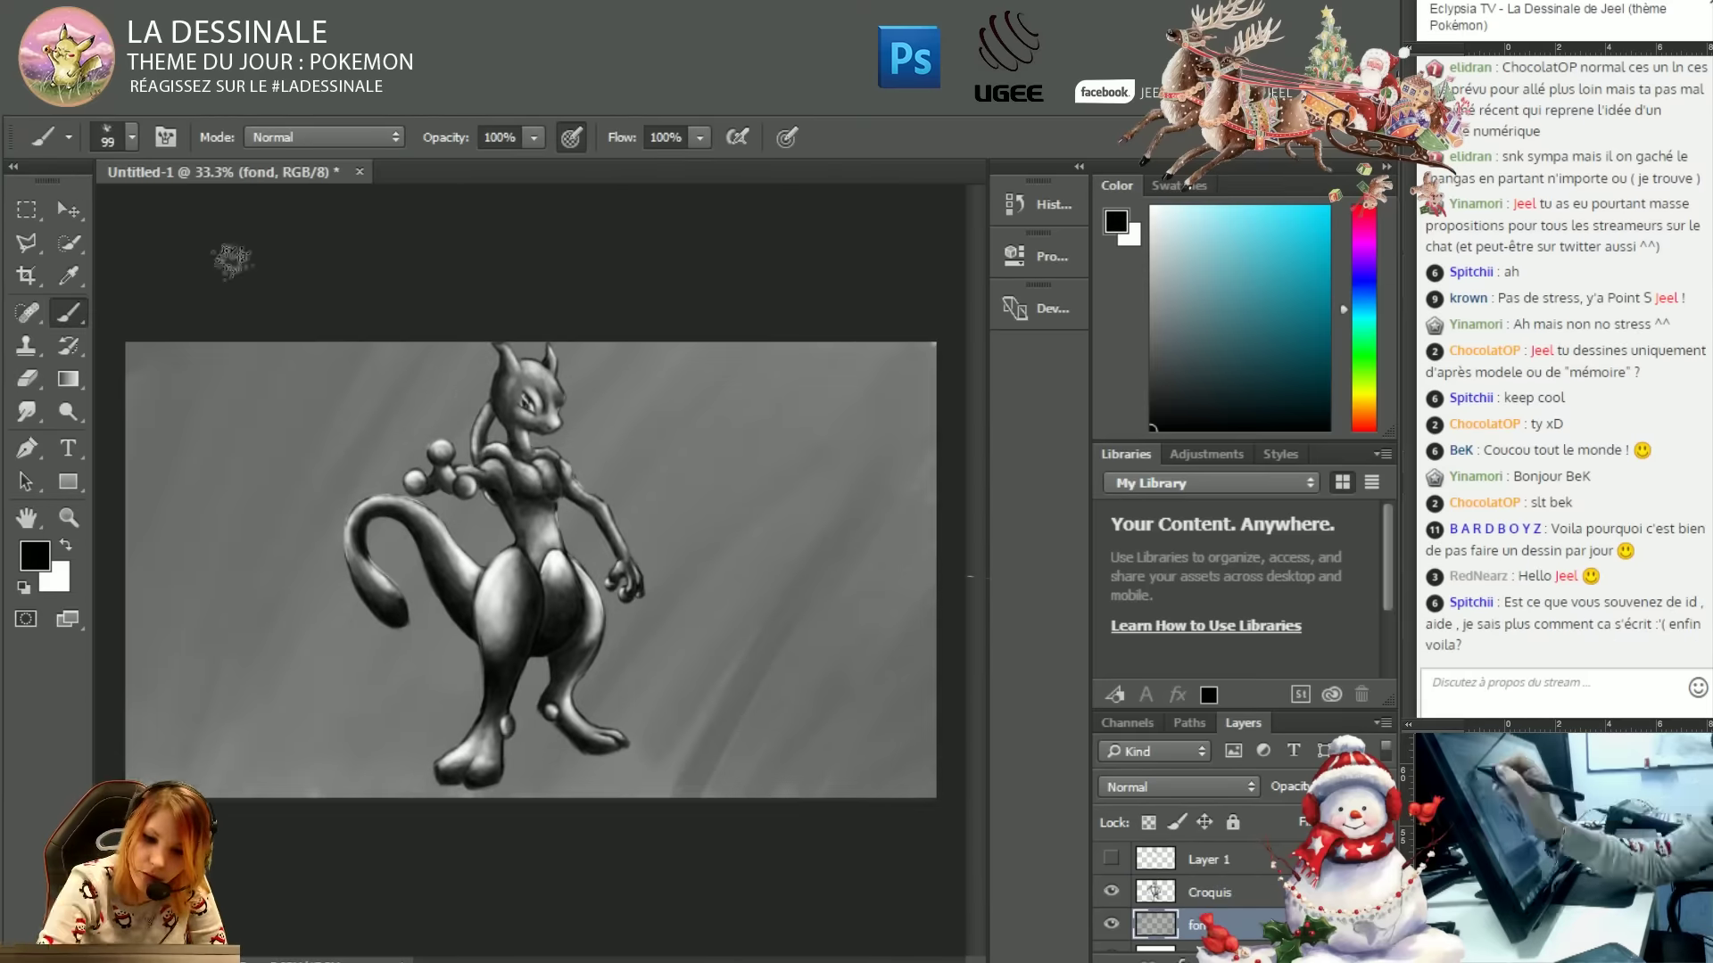
left_click_drag(142, 357, 374, 713)
mouse_move(267, 357)
left_mouse_down()
mouse_move(412, 685)
mouse_move(500, 785)
left_mouse_up()
left_click_drag(625, 446, 892, 758)
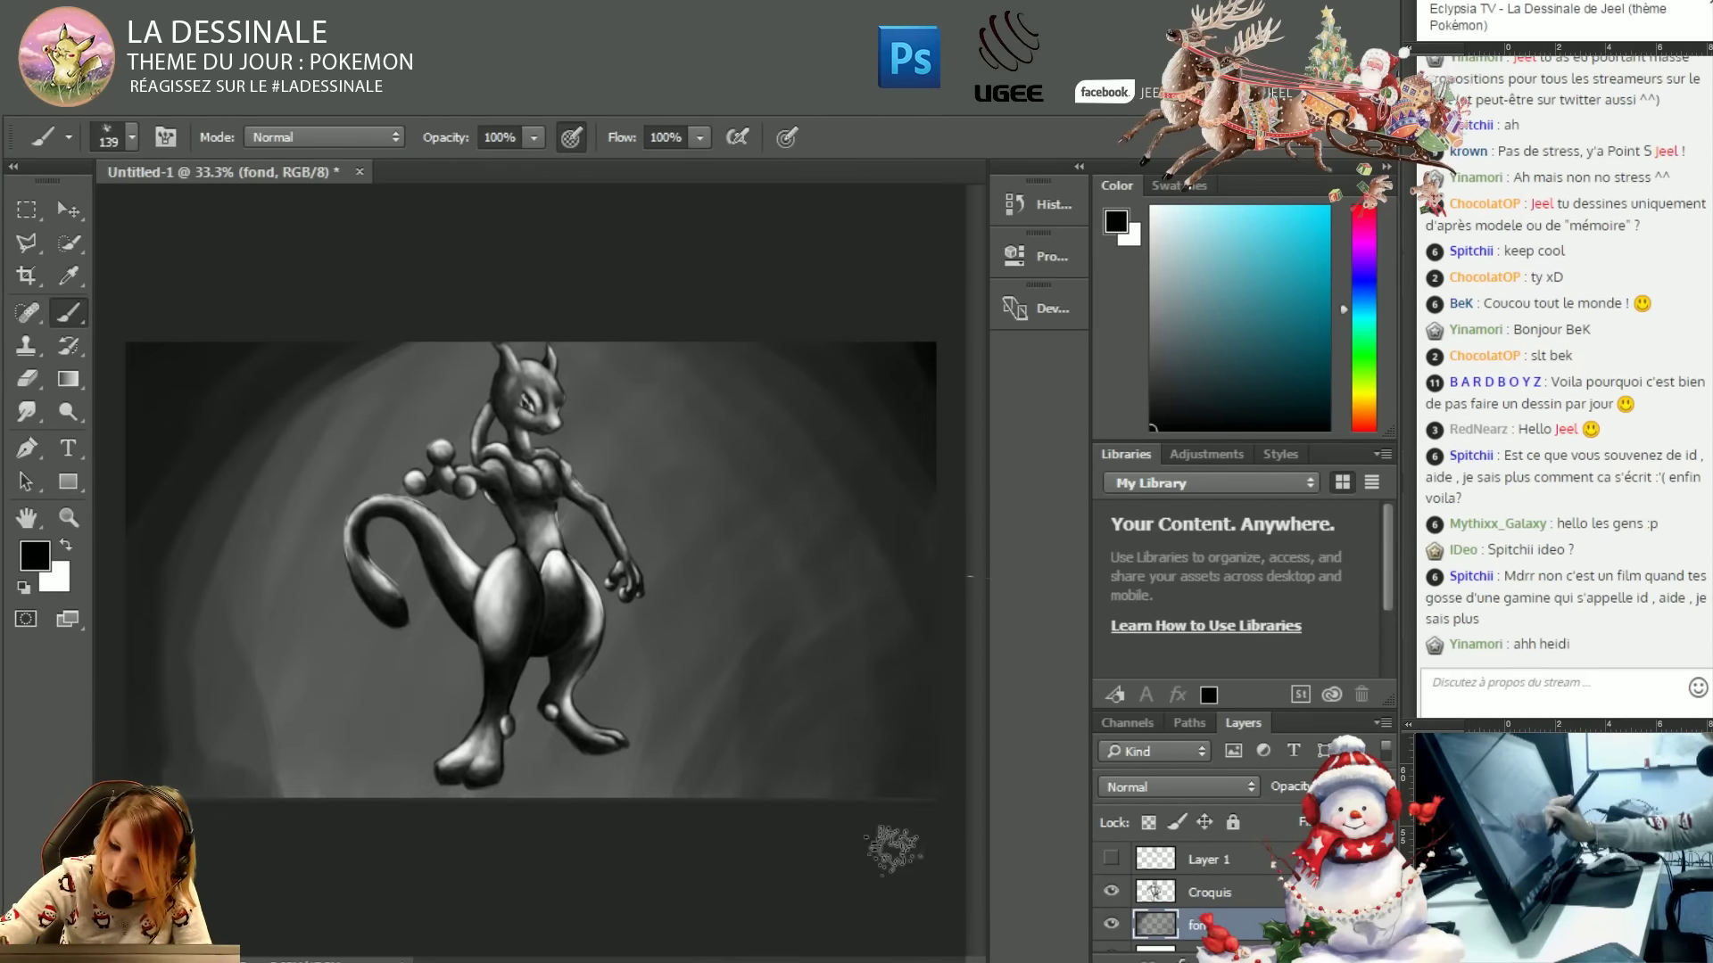
key("x")
mouse_move(178, 357)
left_mouse_down()
mouse_move(428, 785)
mouse_move(472, 758)
mouse_move(722, 758)
left_mouse_up()
On a new cailloux layer, paint pale rocks under Mewtwo's feet and a lighter glow behind him.
key("ctrl+shift+n")
type("cailloux")
key("Return")
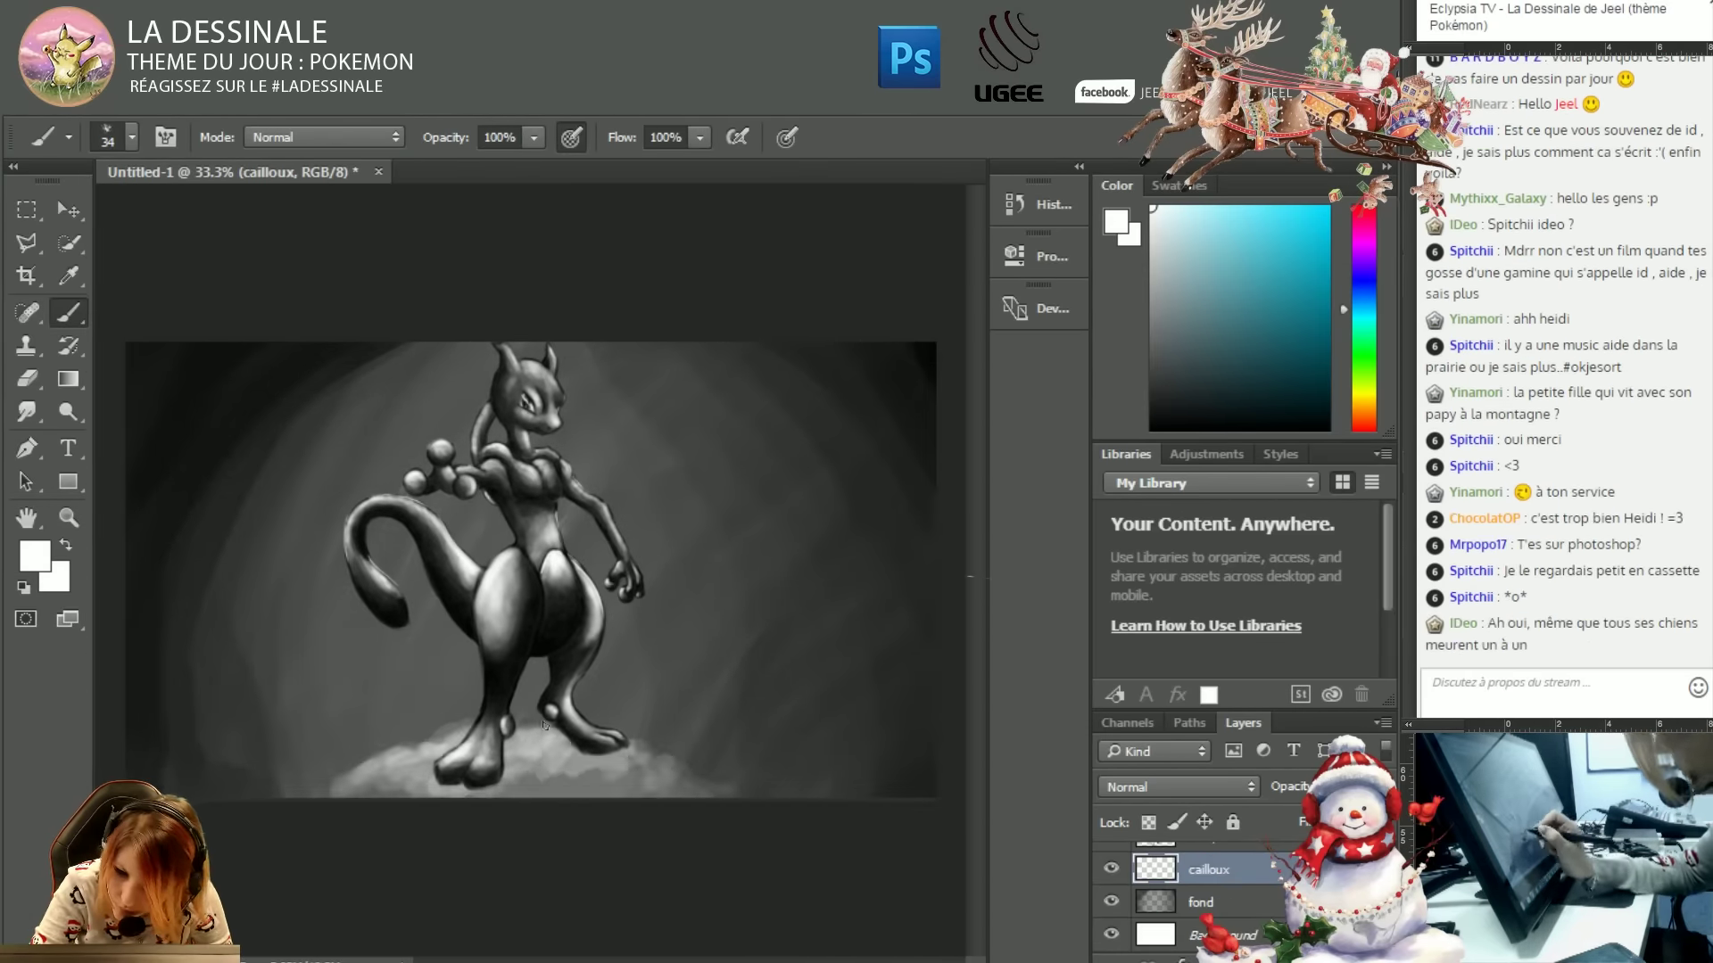
left_click_drag(463, 771, 741, 758)
left_click_drag(614, 432, 786, 713)
Add a pouvoir layer plus another new layer above it, and reset the paint colours.
key("ctrl+shift+n")
type("pouvoir")
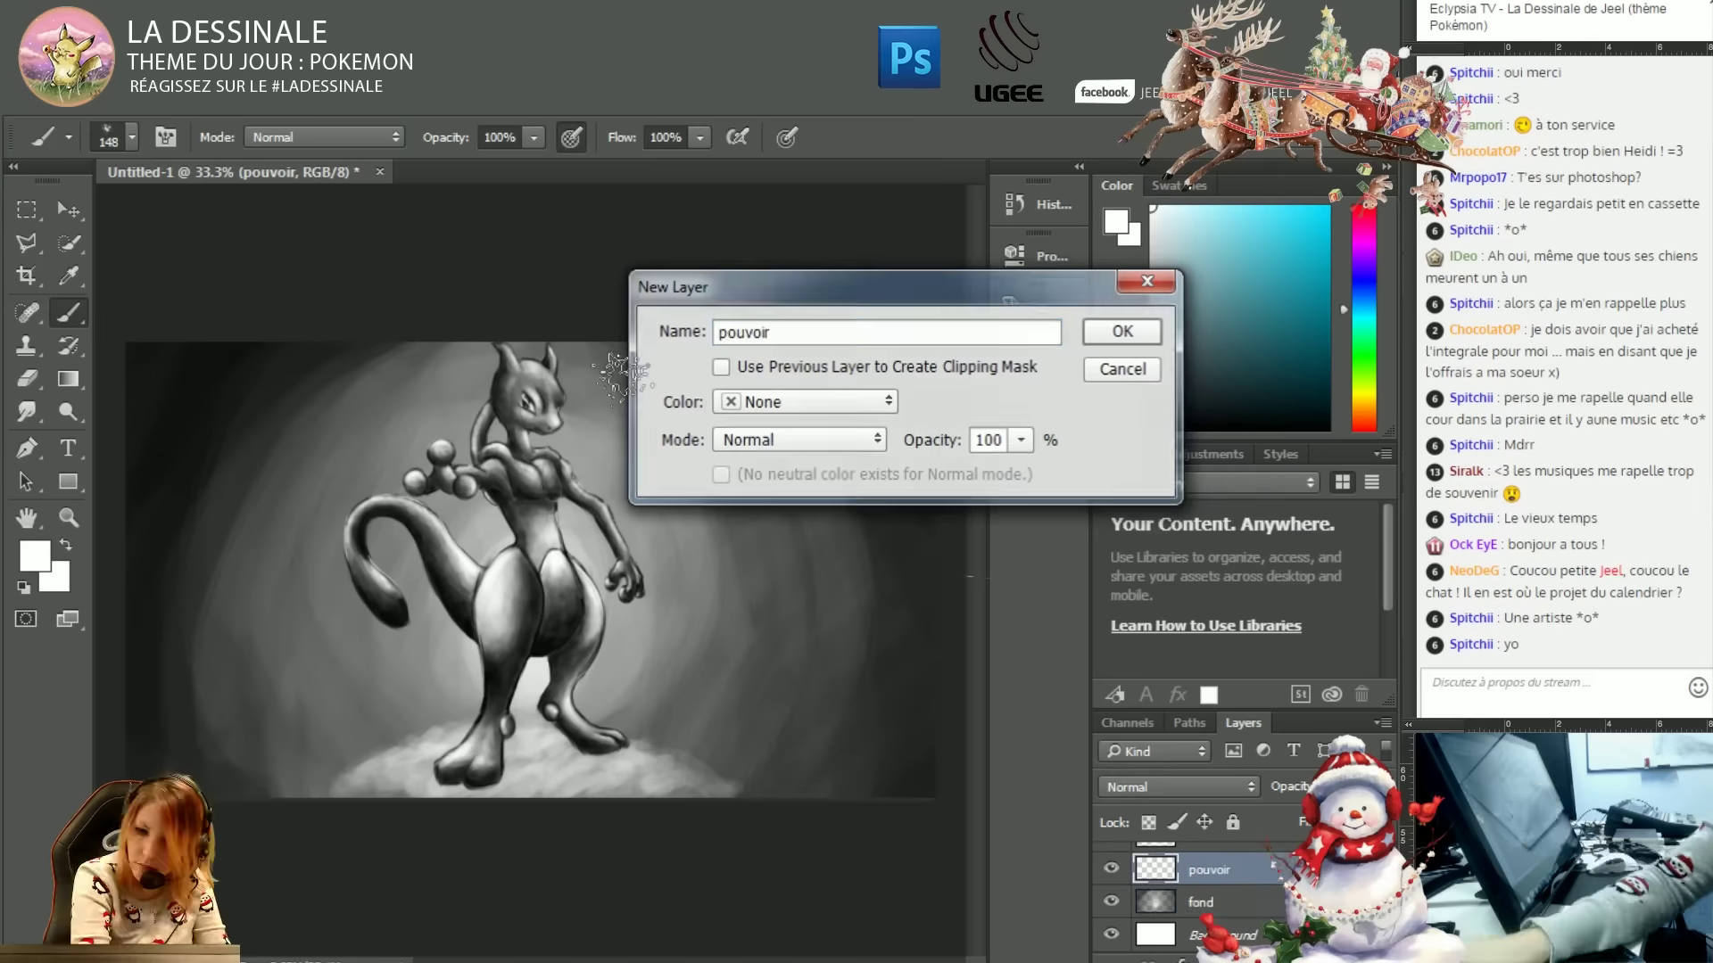
key("Return")
left_click(1109, 893)
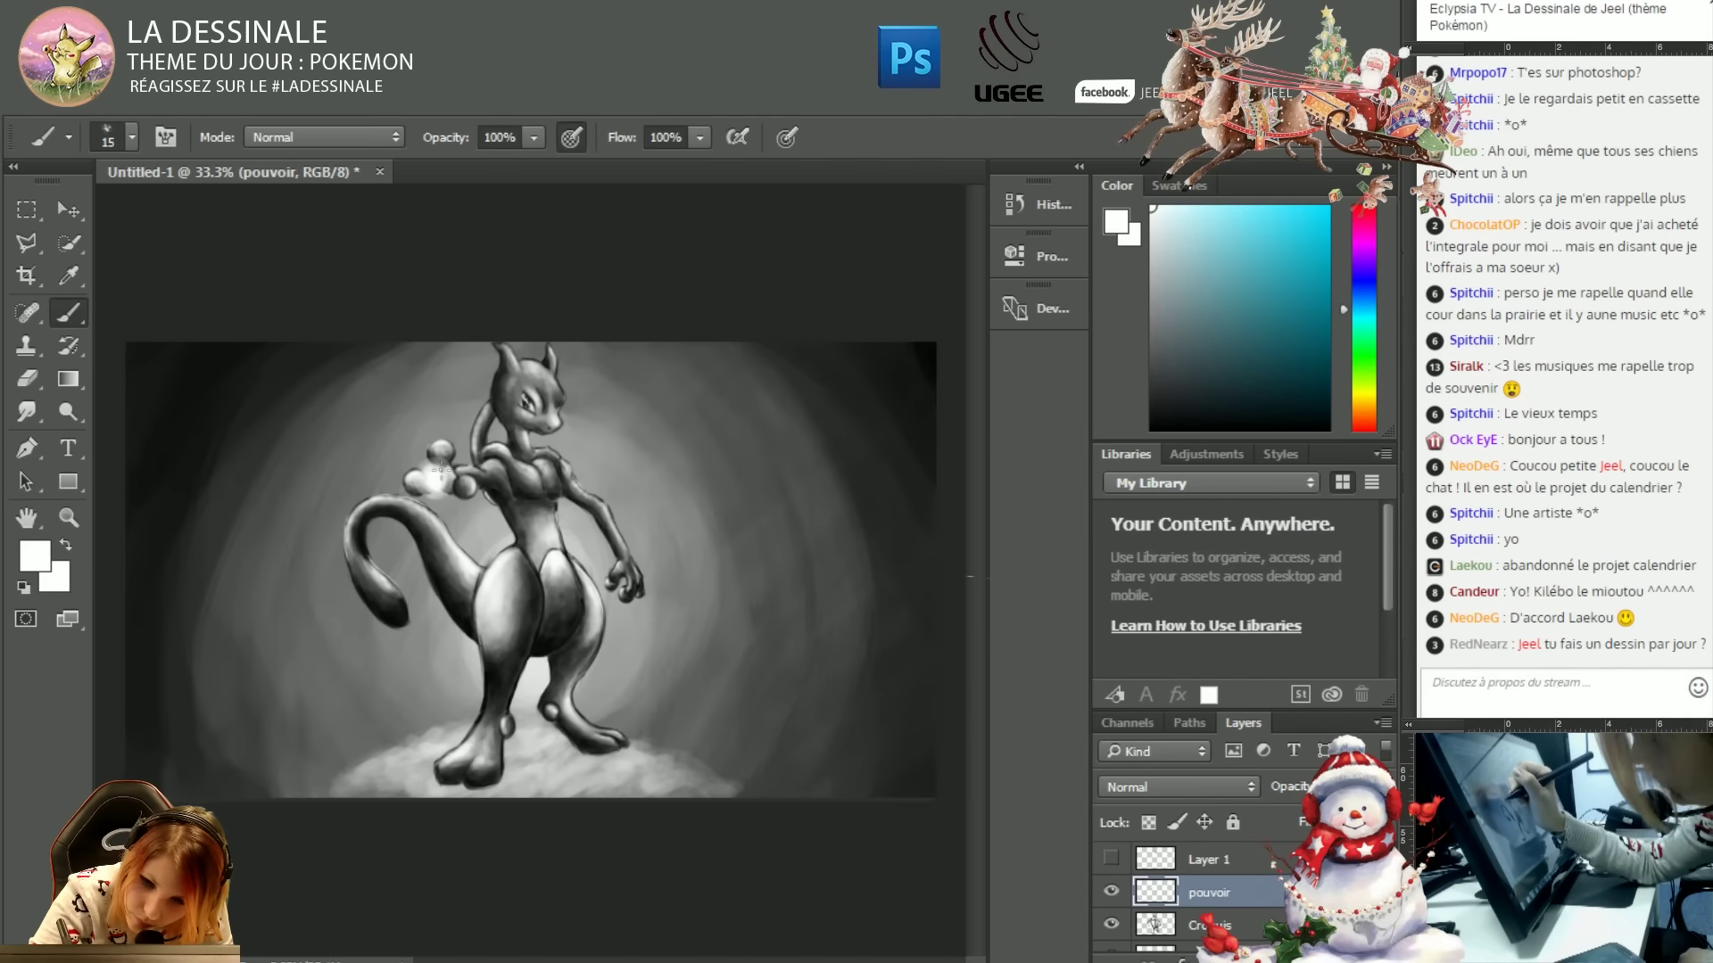
key("ctrl+alt+shift+n")
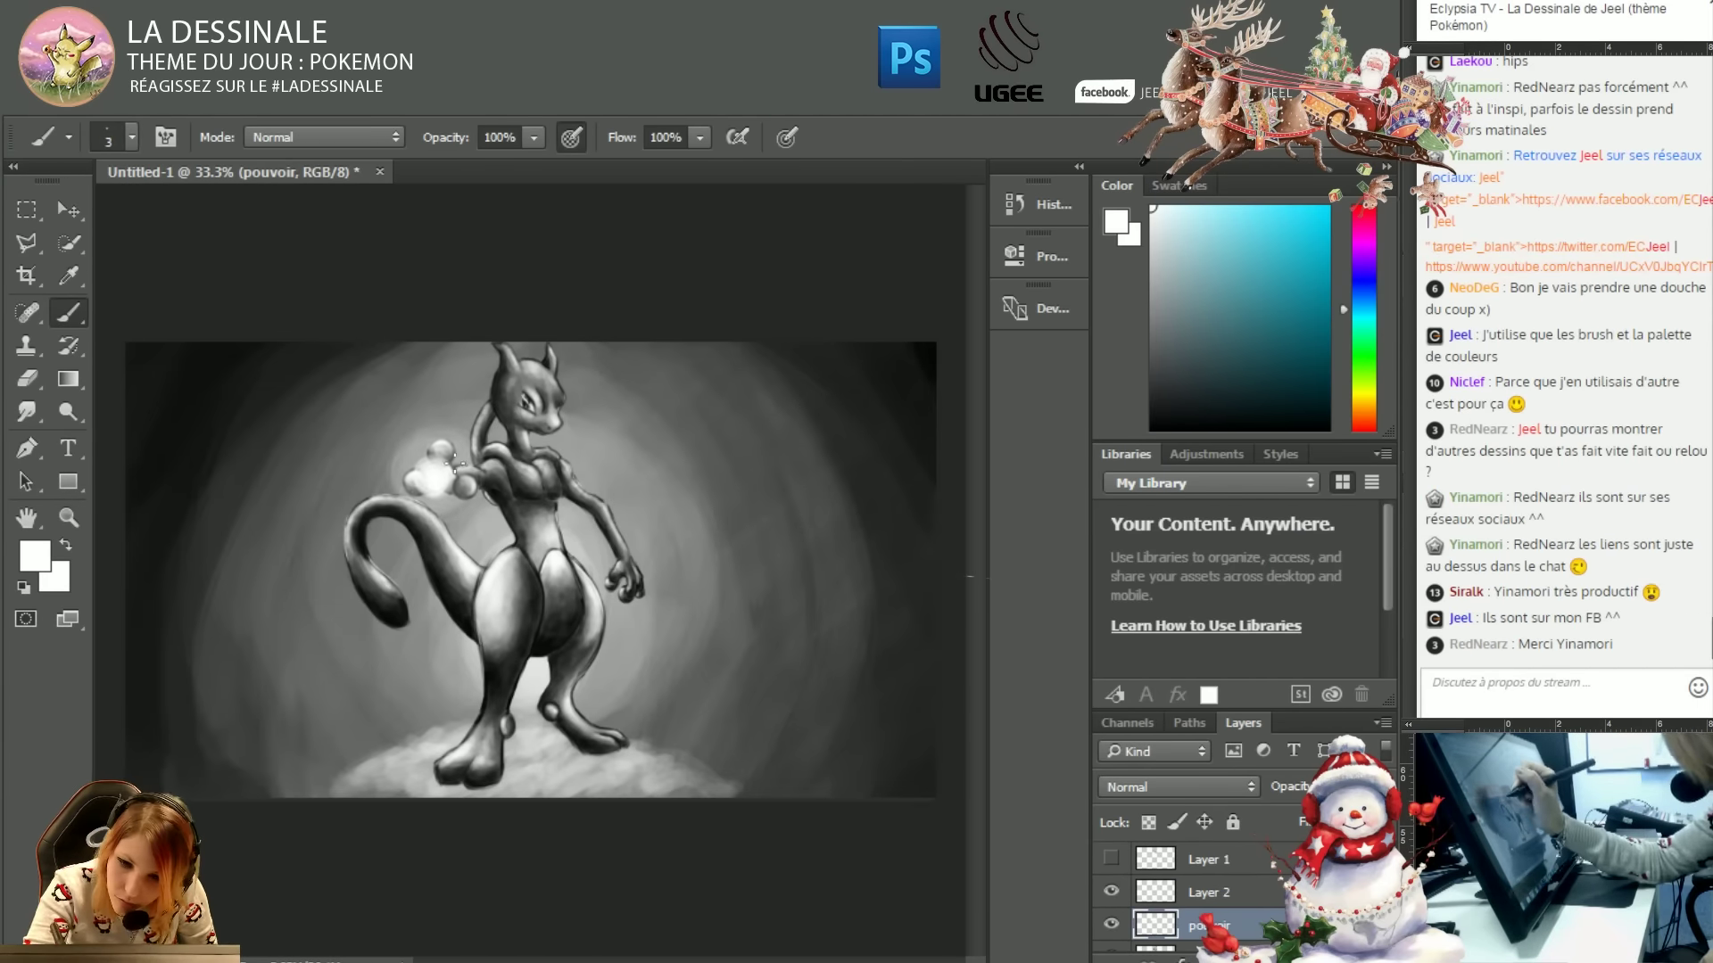
left_click(458, 732, "ctrl")
key("d")
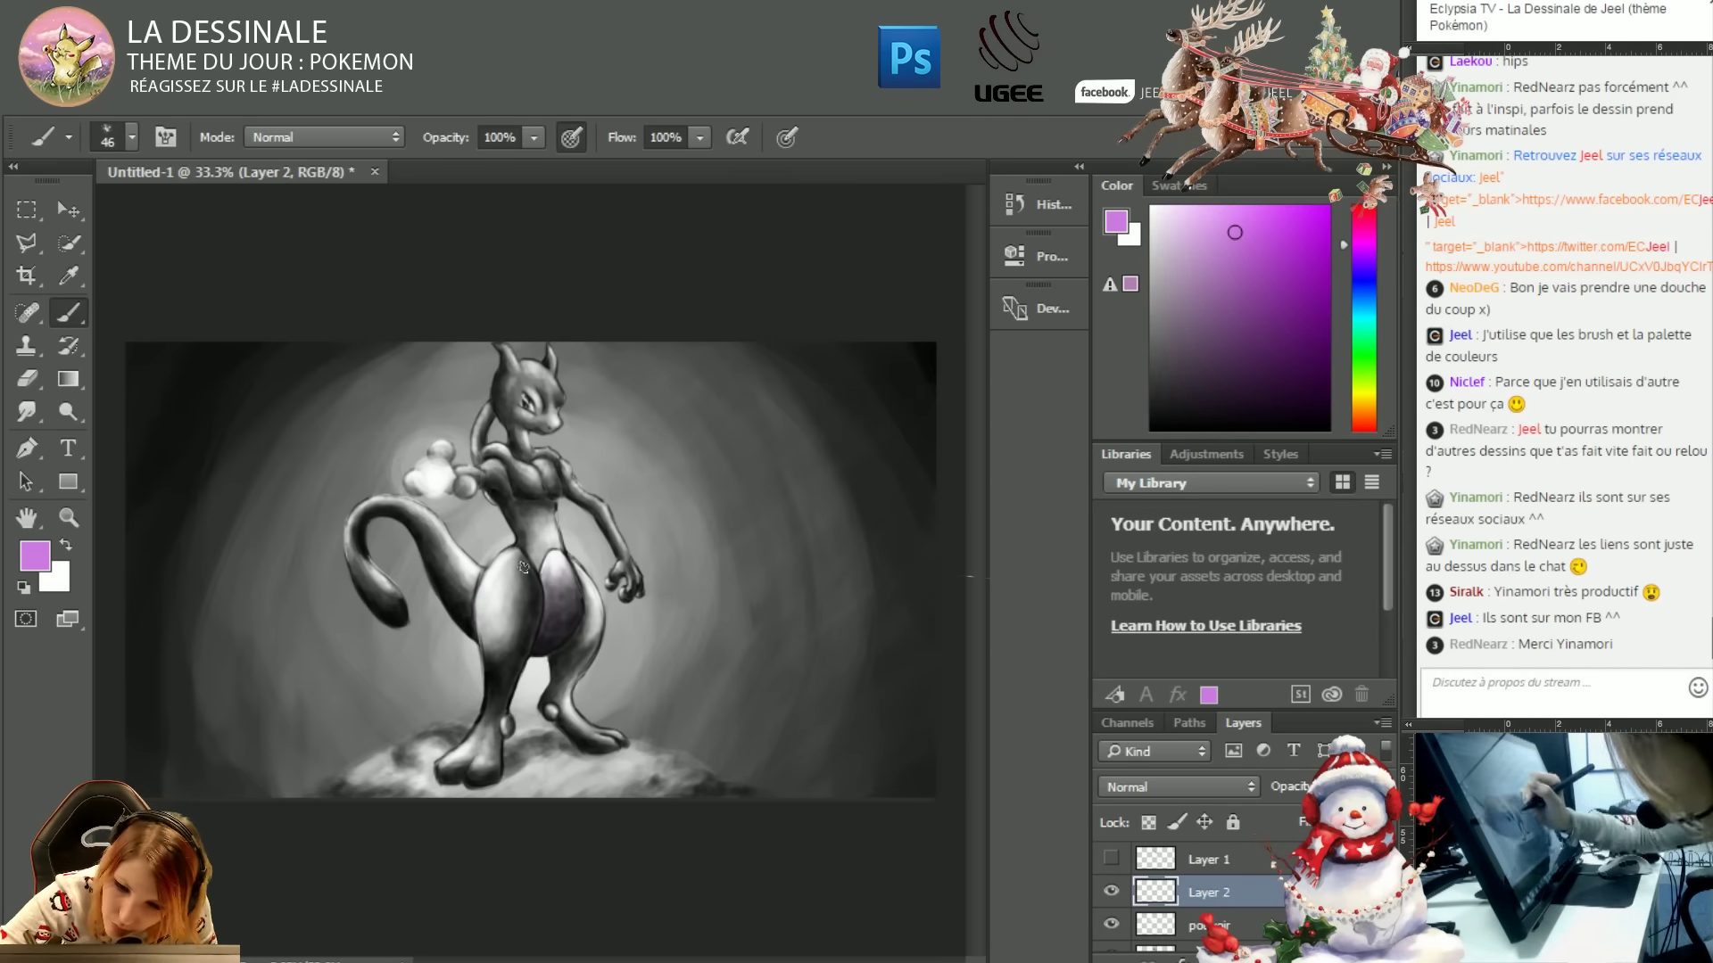
Tint Mewtwo's thighs, legs and tail purple and paint a blue glow around the orb.
left_click_drag(524, 567, 485, 708)
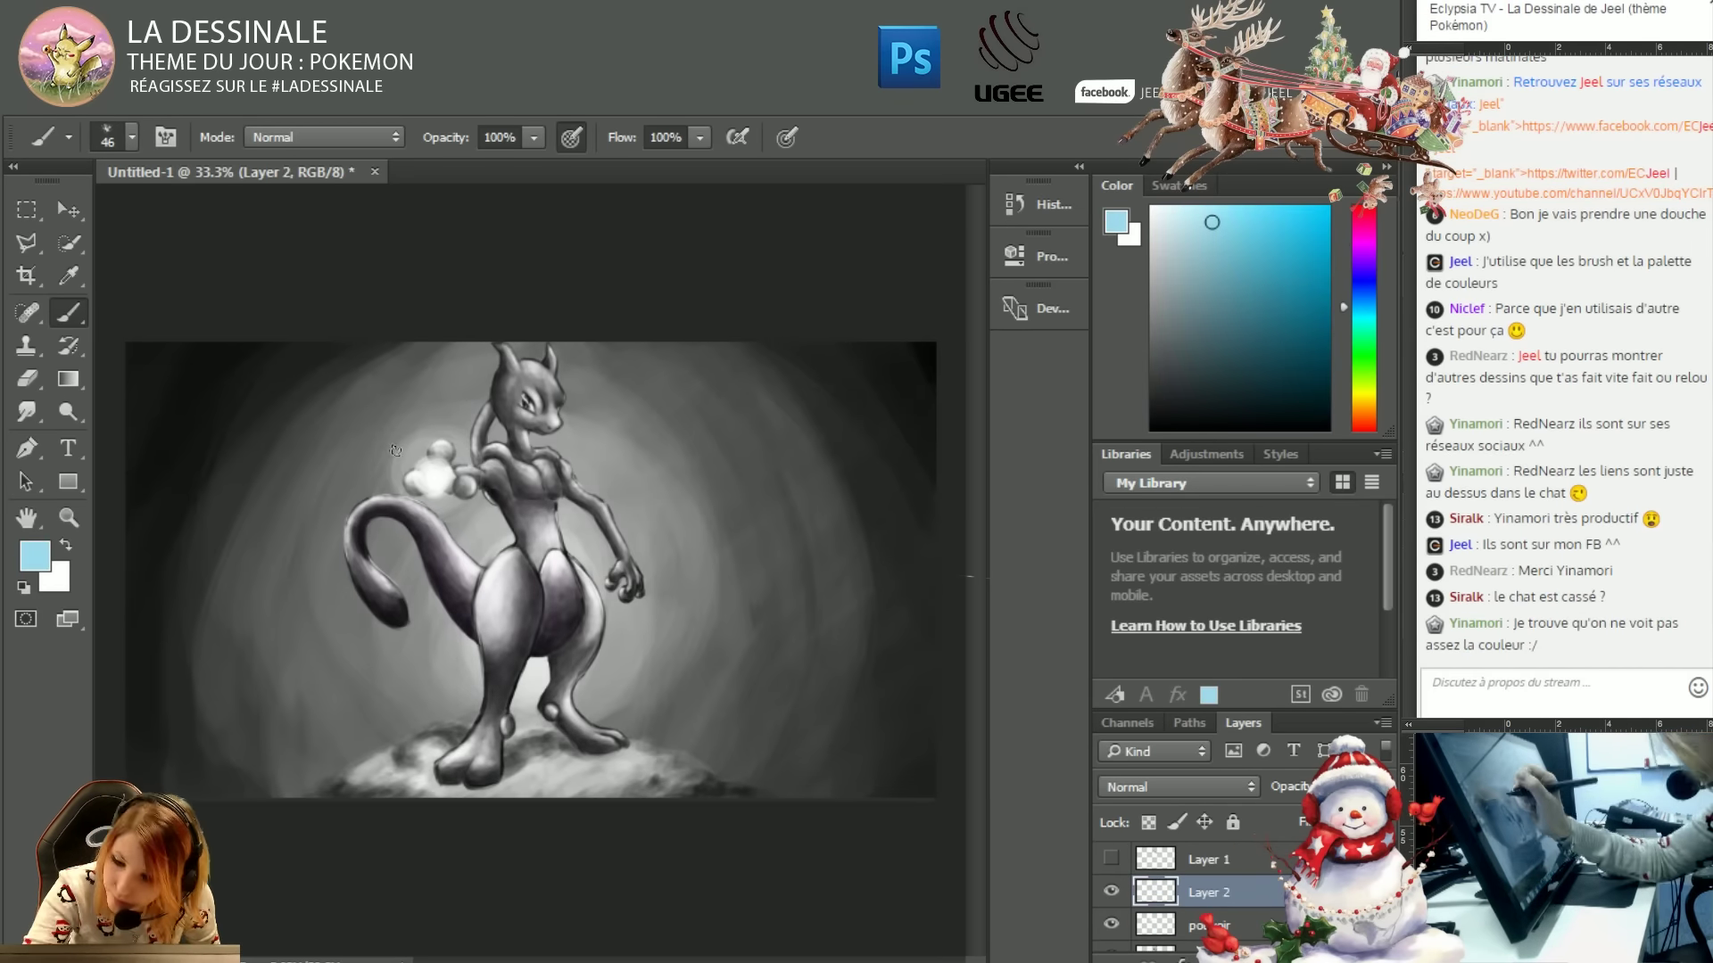
left_click_drag(419, 446, 472, 473)
left_click_drag(553, 571, 548, 636)
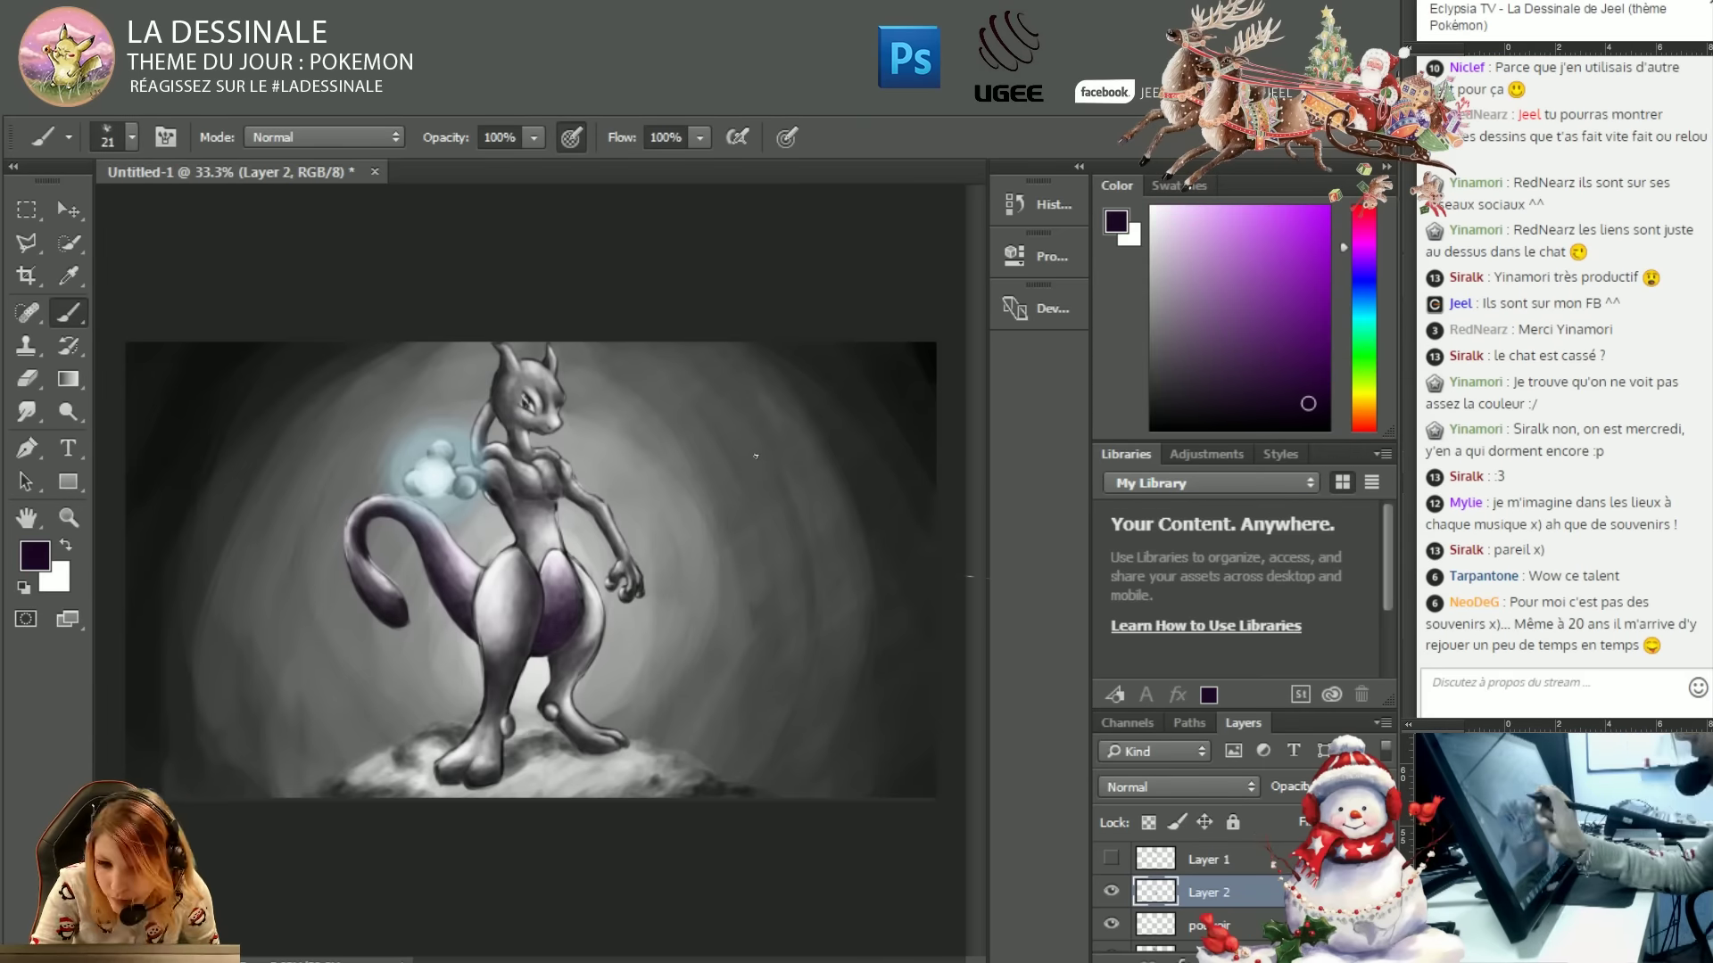
Zoom in on the head and orb and add a pale cyan glow.
left_click(437, 468, "alt")
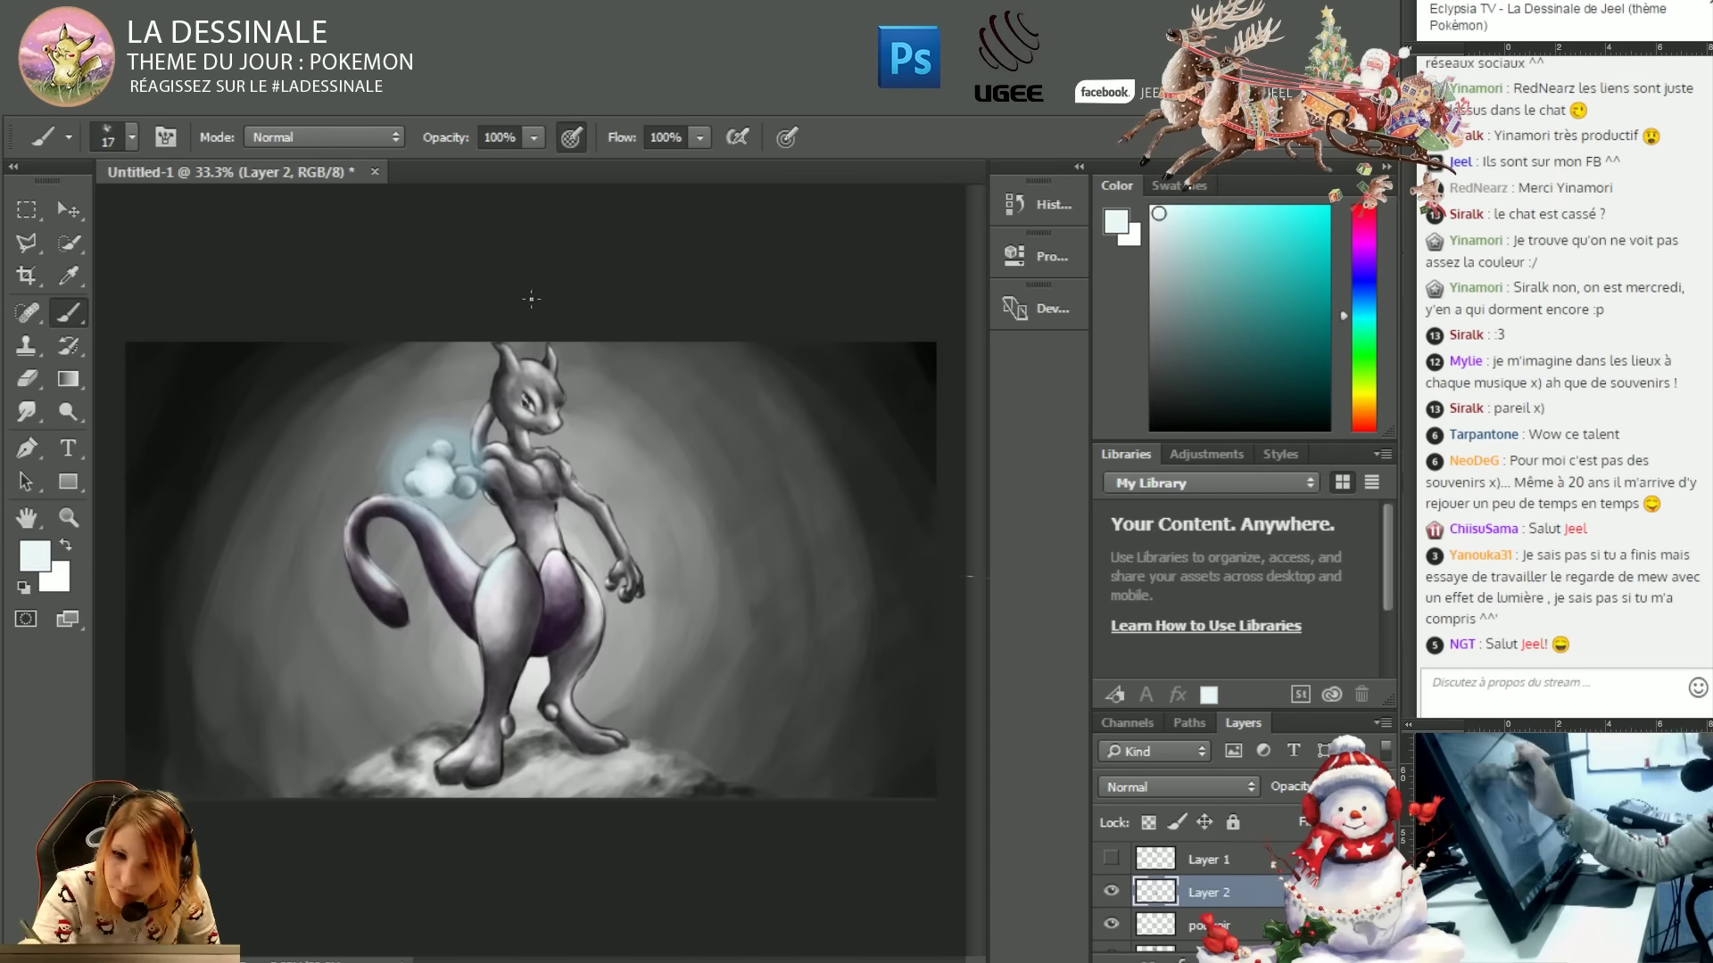
key("ctrl+plus")
scroll(535, 571, "up", 2)
left_click(1180, 213)
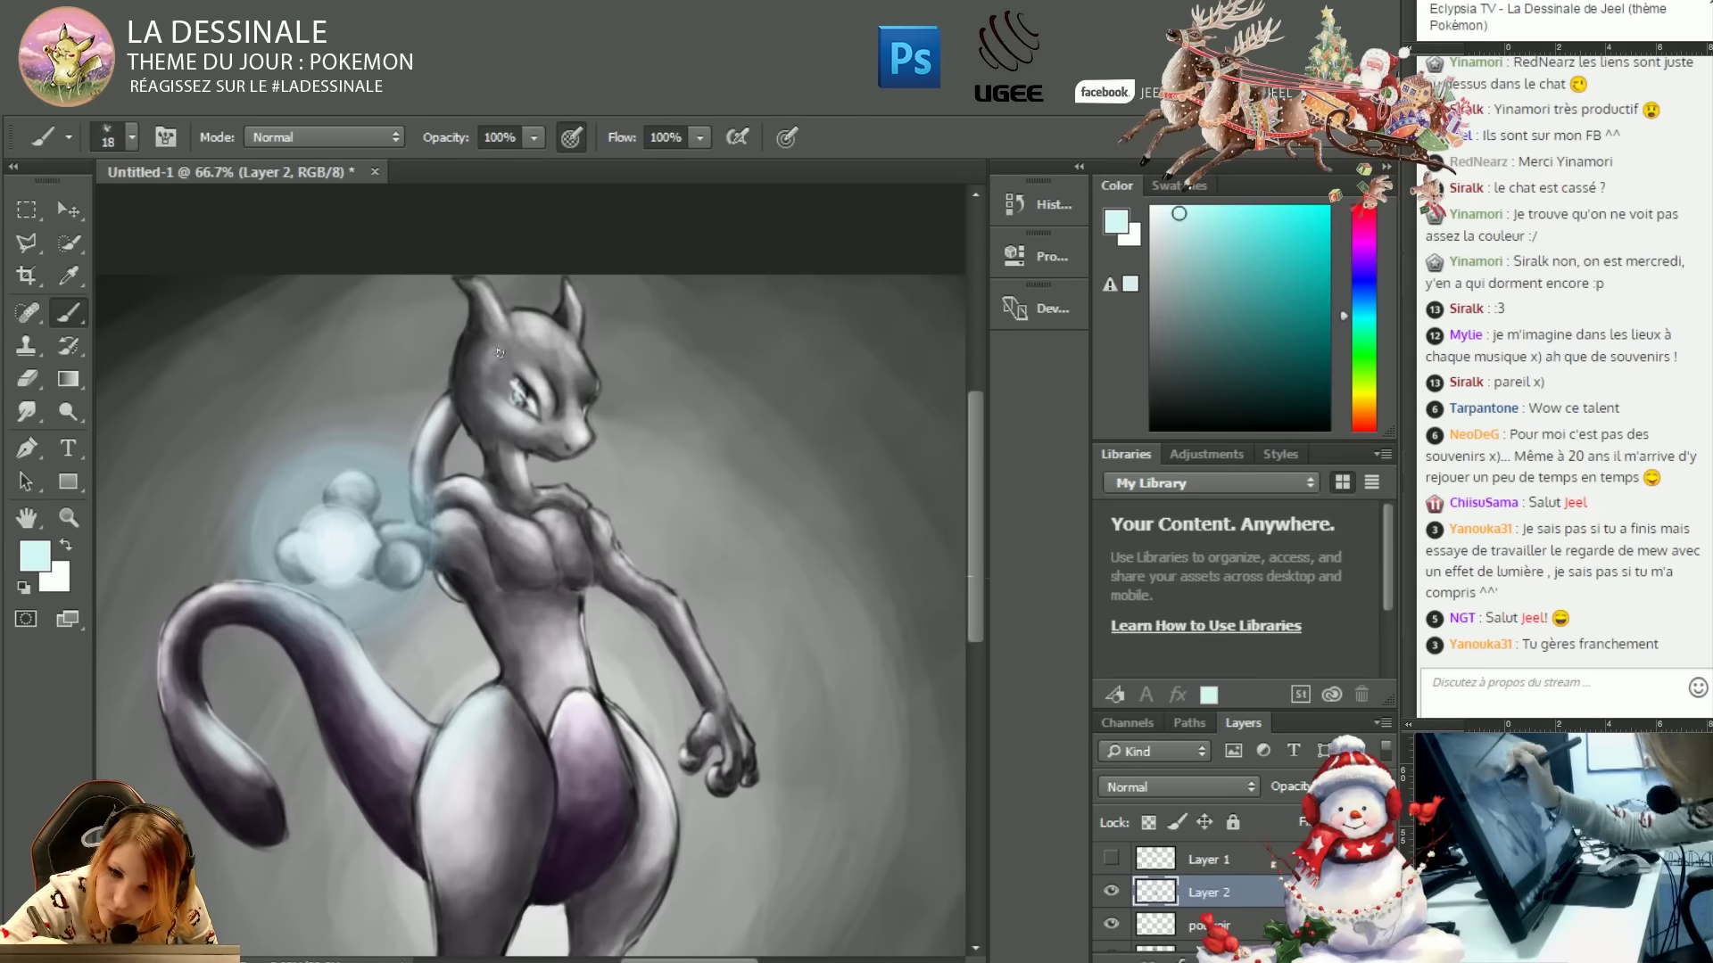
scroll(500, 375, "down", 2)
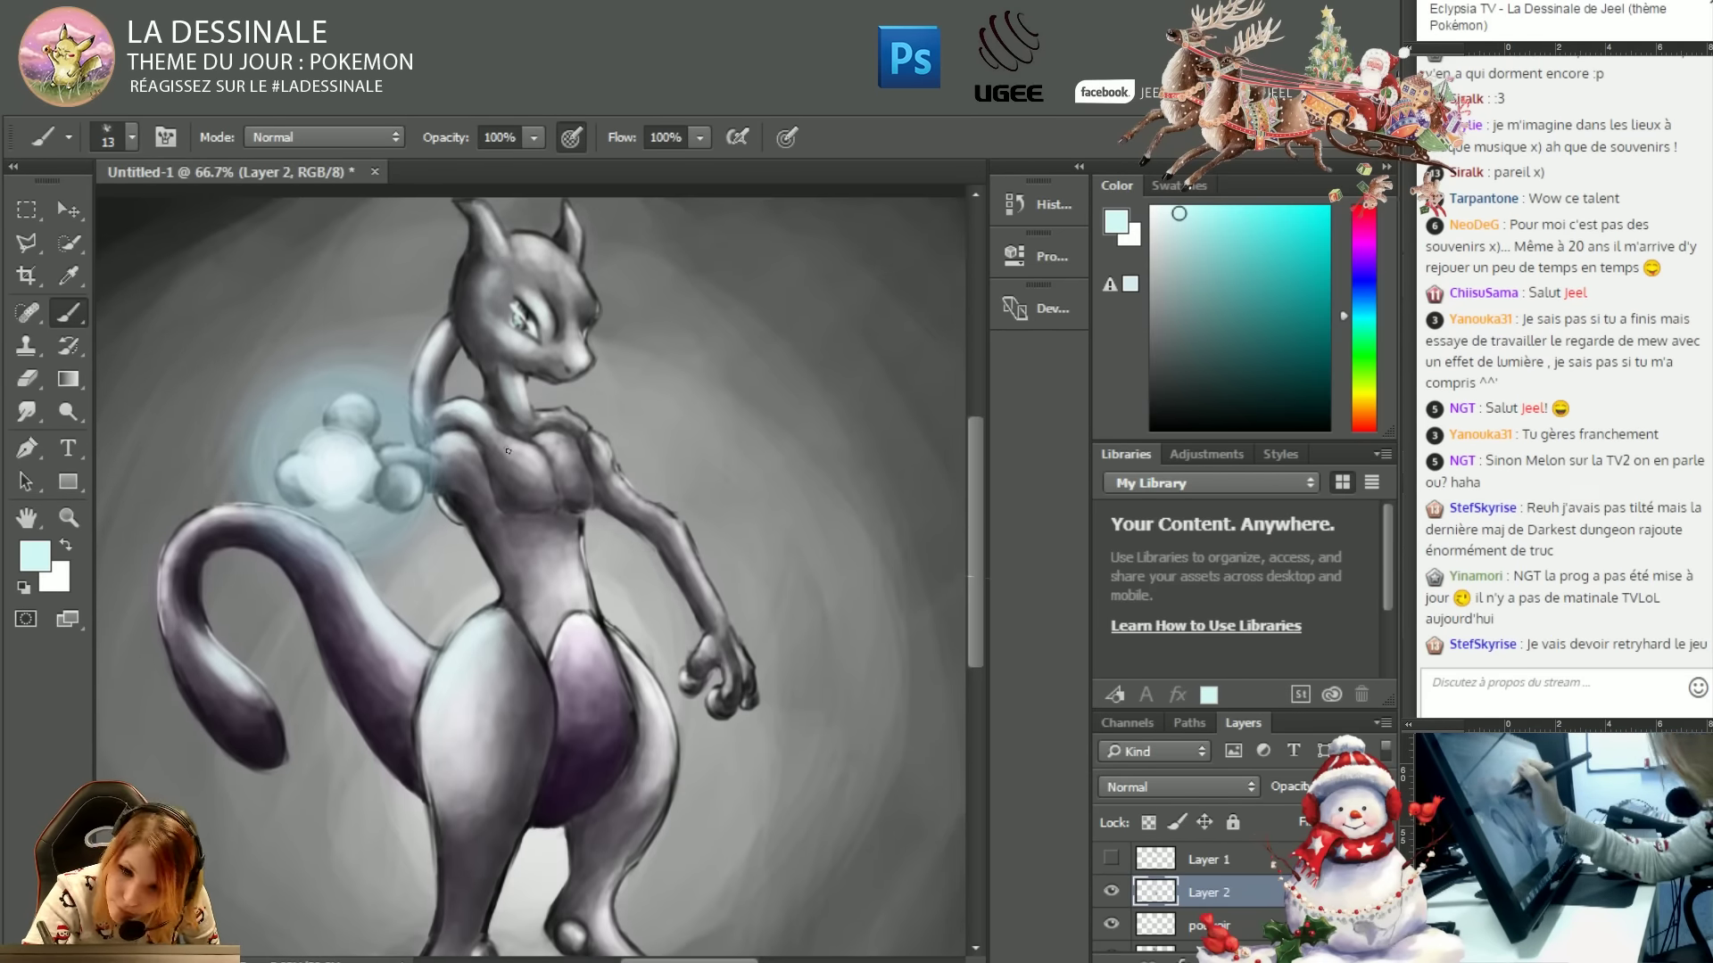
scroll(453, 411, "down", 1)
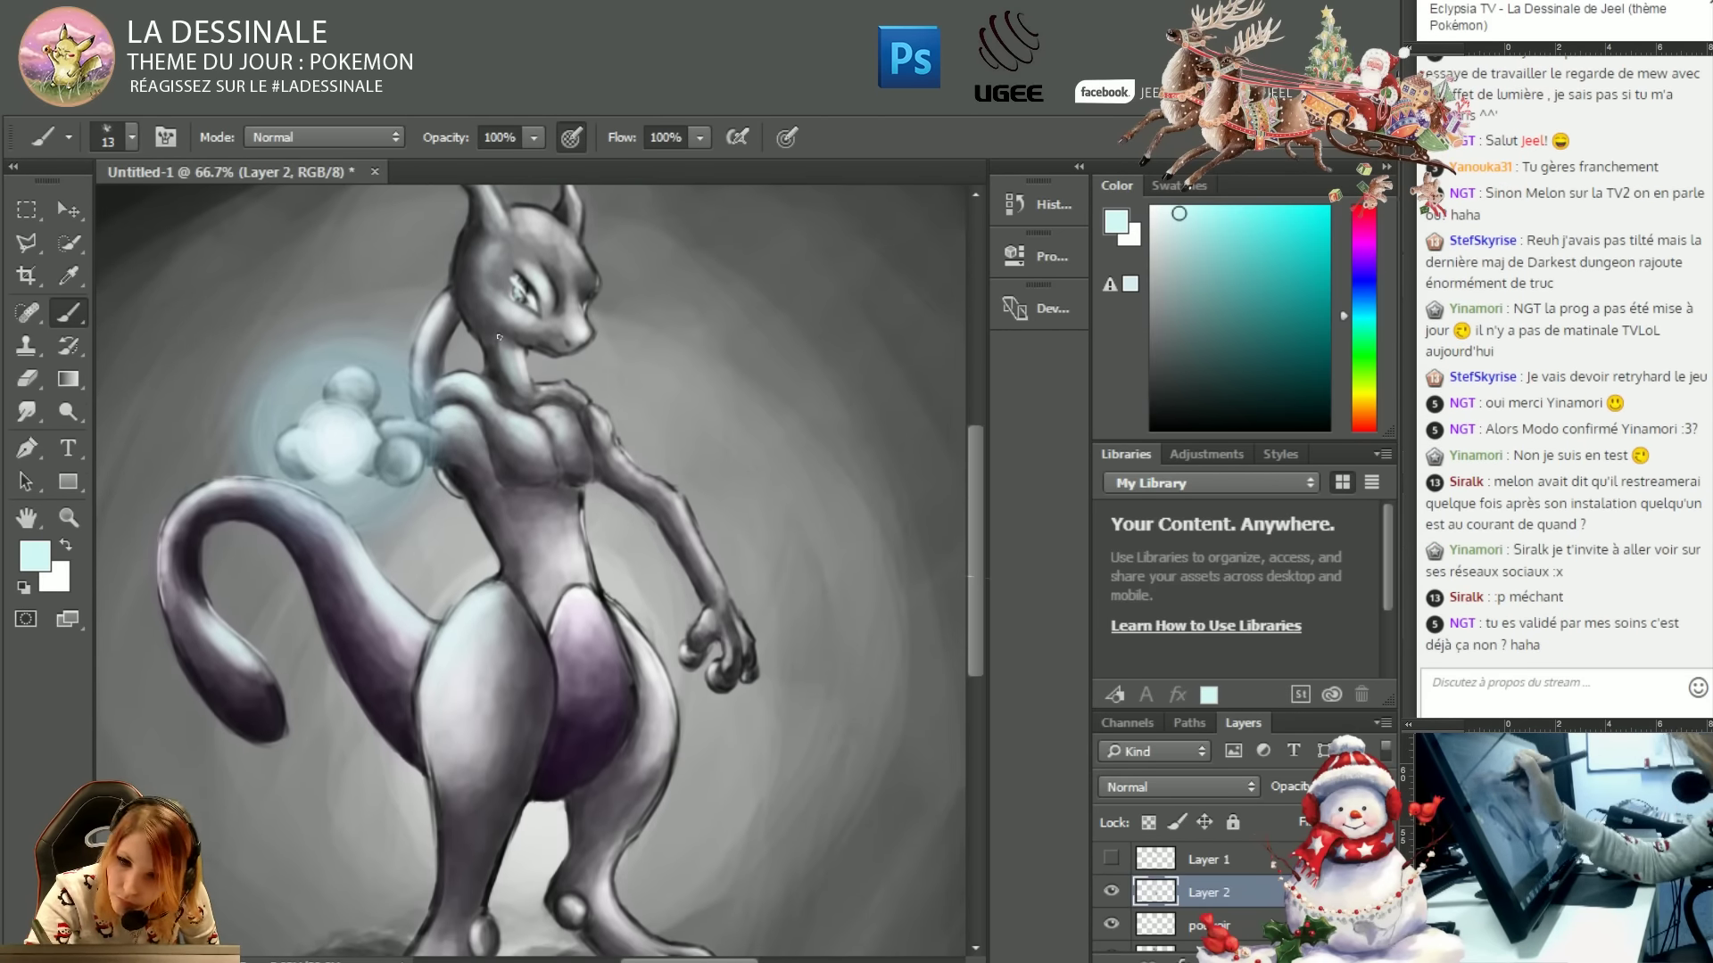
scroll(499, 481, "up", 1)
scroll(558, 360, "down", 1)
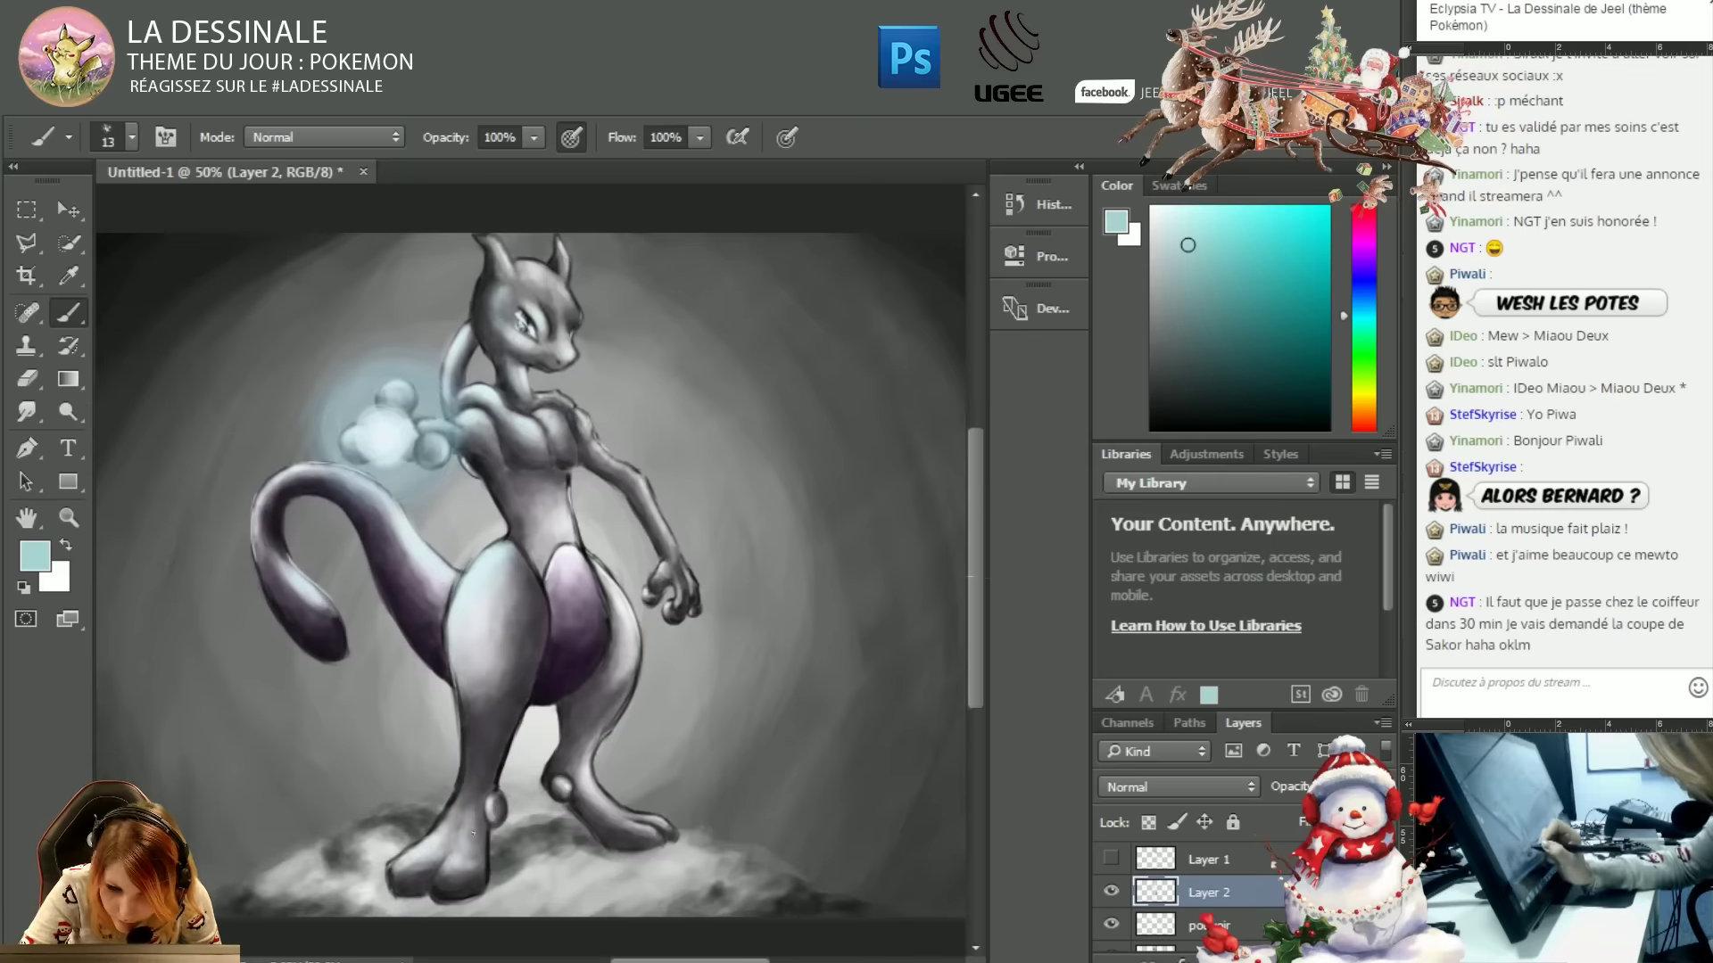
Add a new layer above Layer 2 and make the Brush the active tool.
key("ctrl+shift+alt+n")
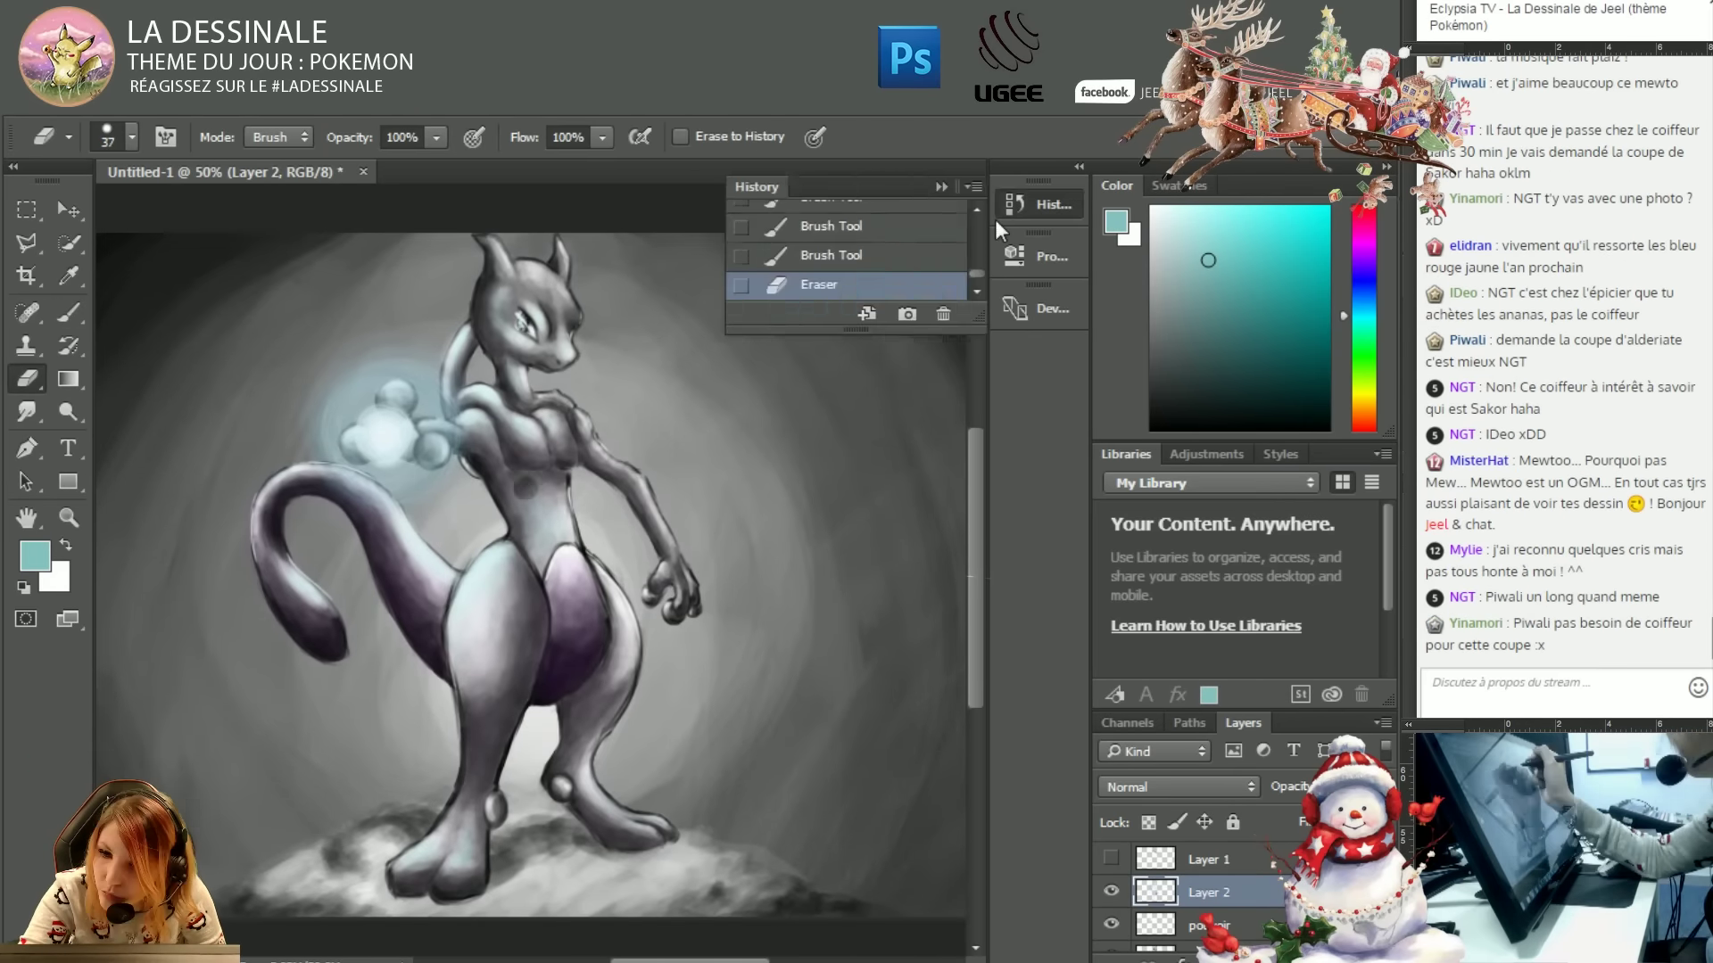
key("r")
scroll(530, 562, "down", 1)
key("b")
scroll(521, 792, "down", 1)
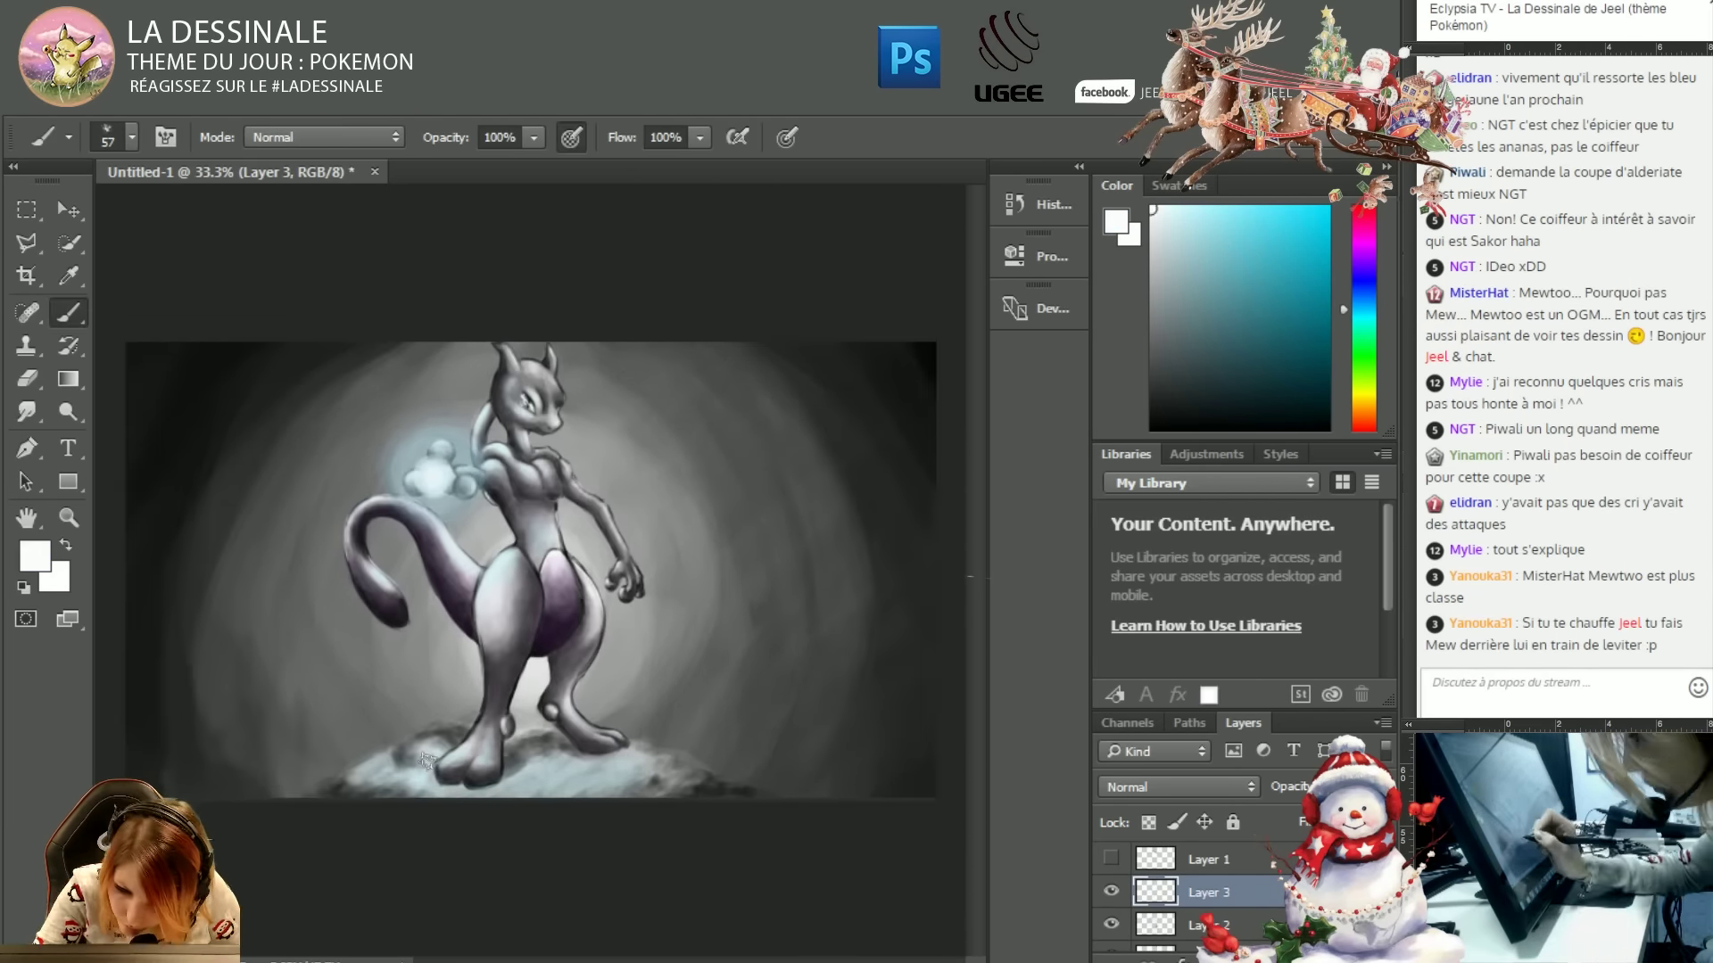
Tint the background bluish with a teal colour, then select the pouvoir layer.
left_click(391, 768, "alt")
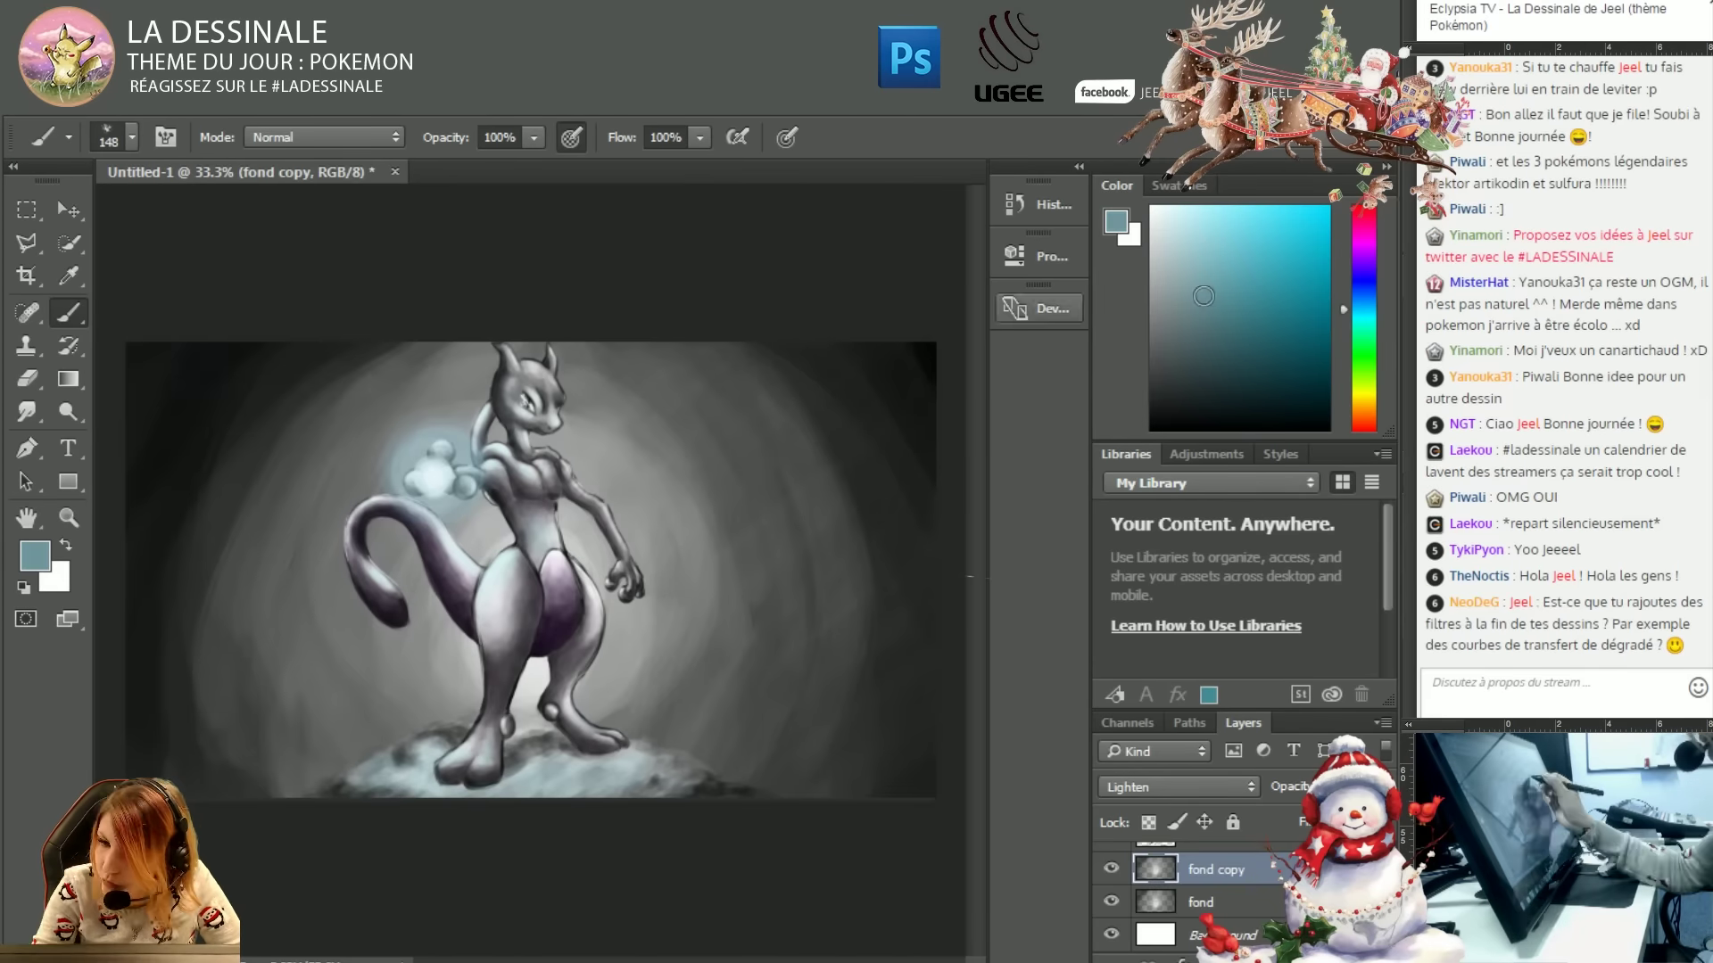
left_click_drag(507, 680, 283, 794)
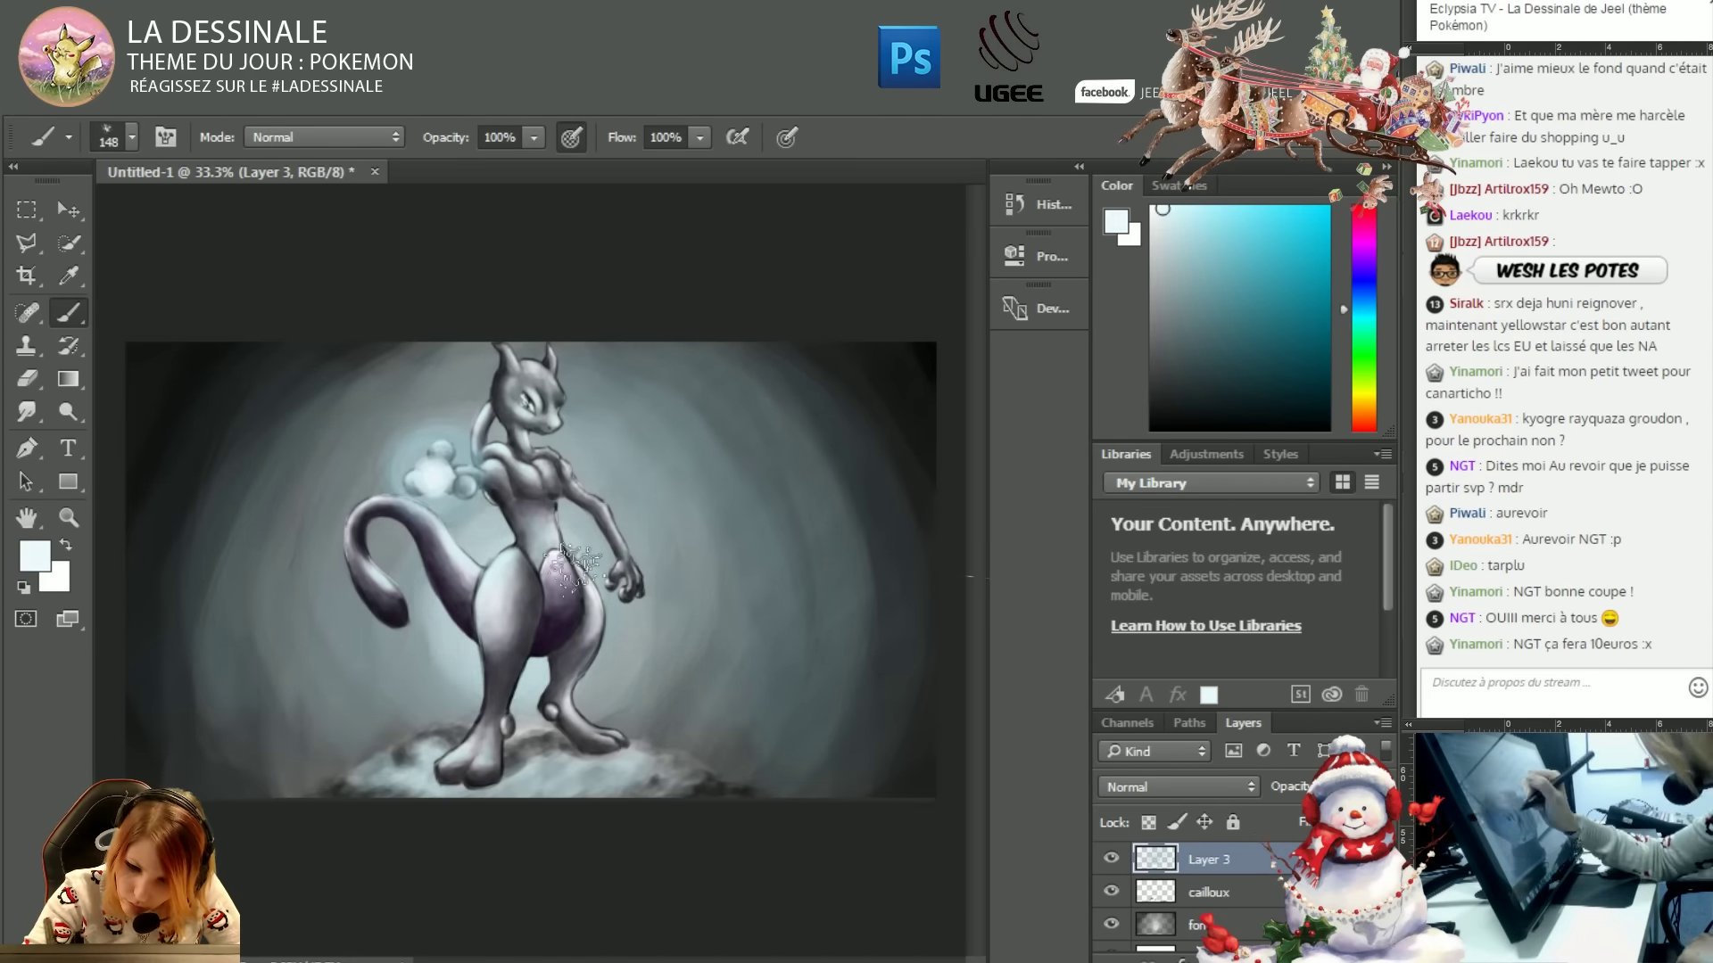
left_click(394, 454, "ctrl")
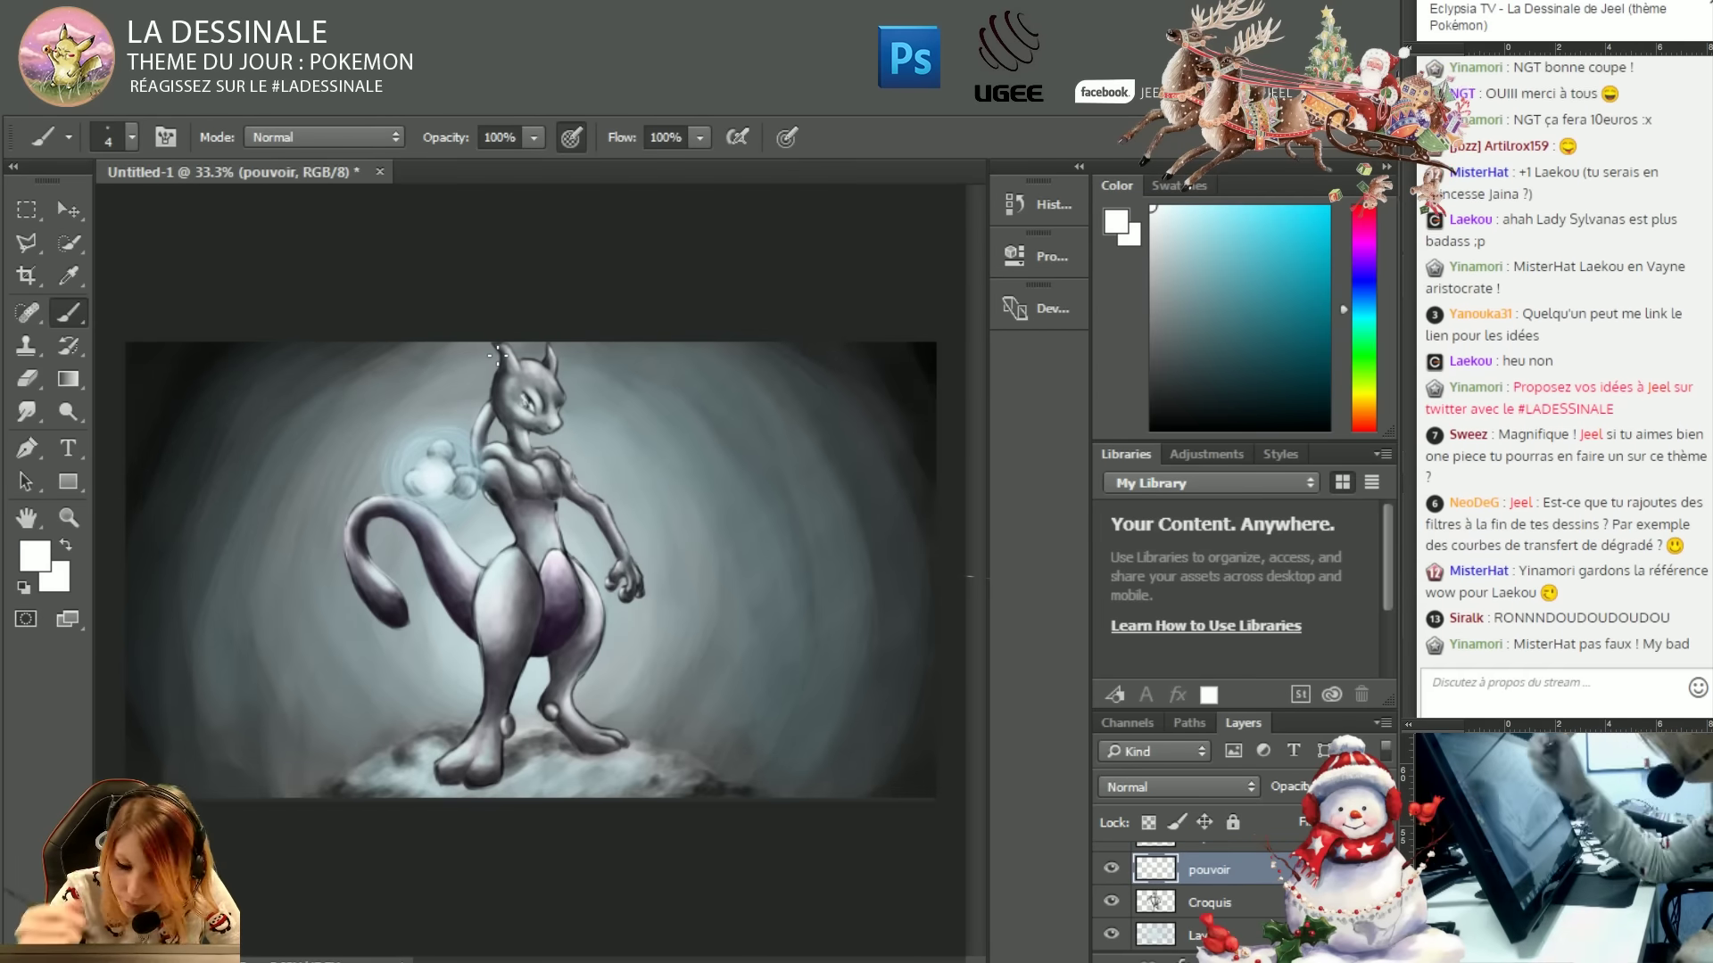